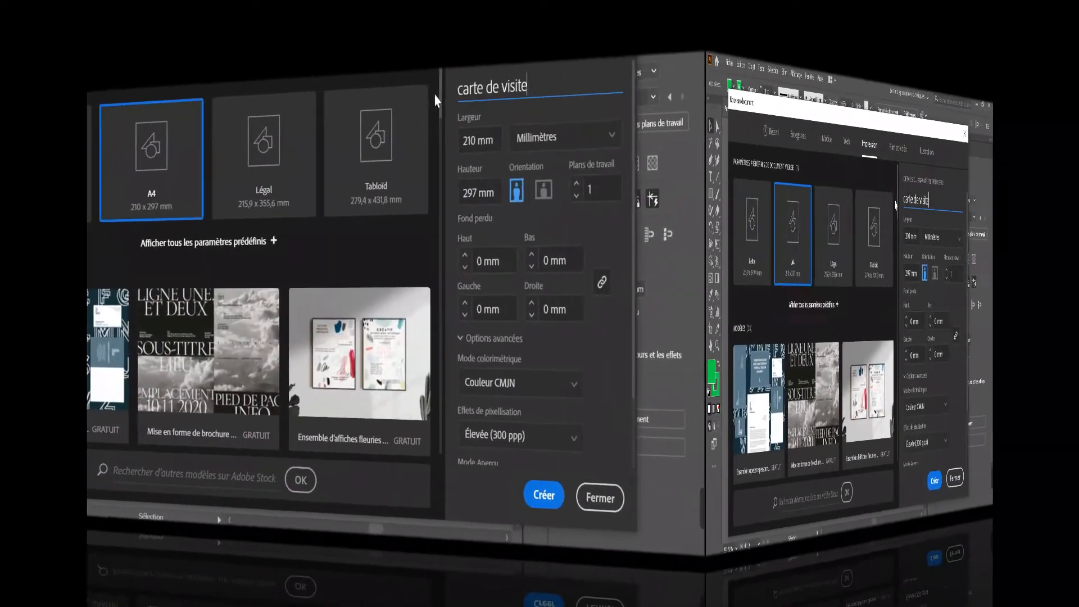
Name the new document "carte de visite" and set its width to 85 mm
{"action": "type", "text": "e"}
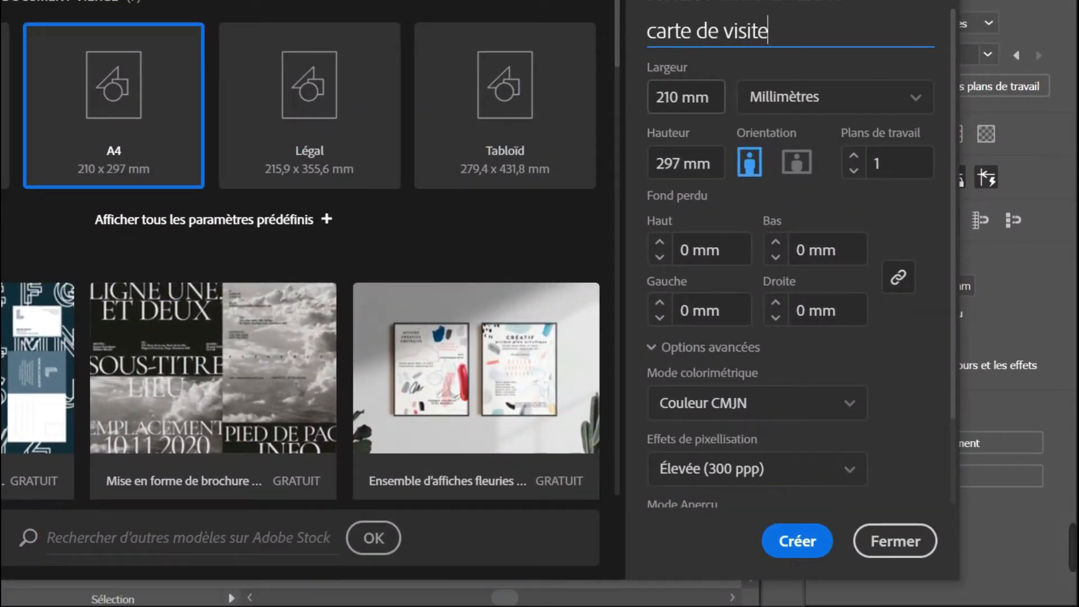
{"action": "double_click", "coordinate": [667, 97]}
{"action": "key", "text": "BackSpace"}
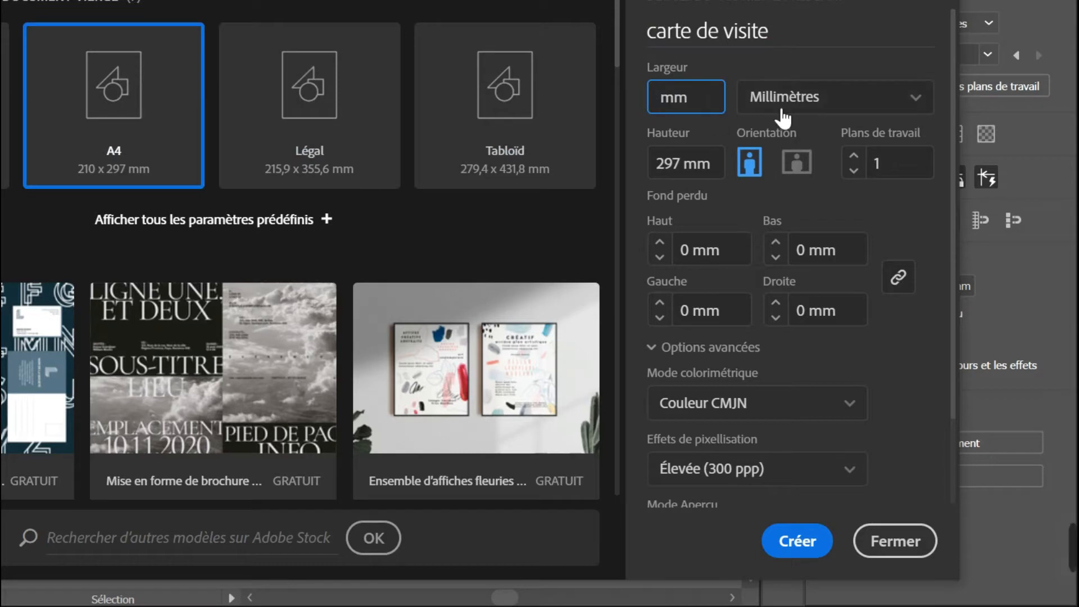
{"action": "type", "text": "85"}
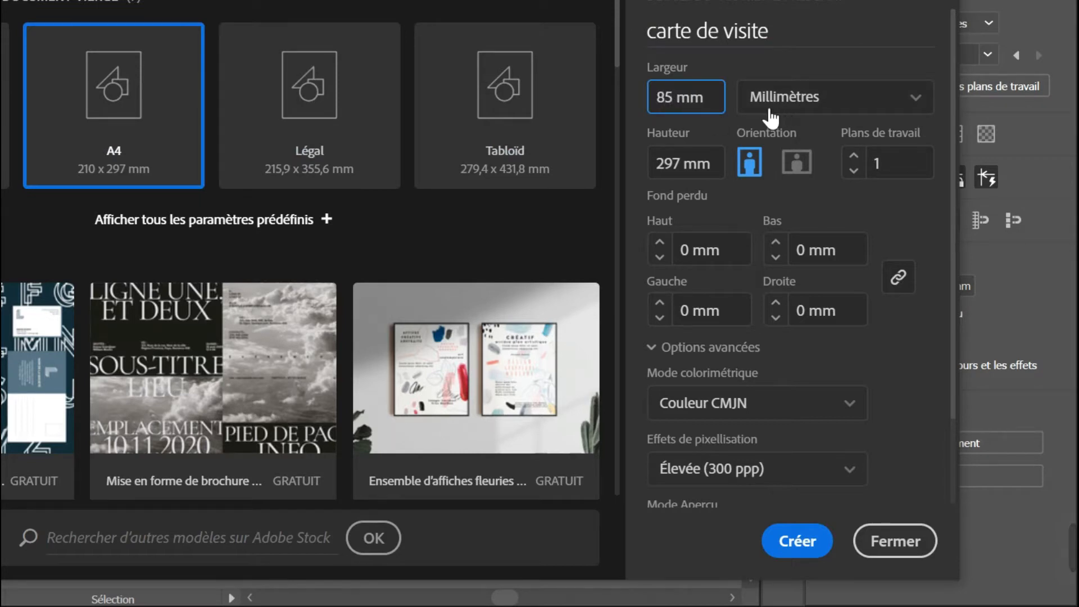
Set the document's height to 55 mm in landscape orientation with 2 artboards
{"action": "left_click", "coordinate": [693, 163]}
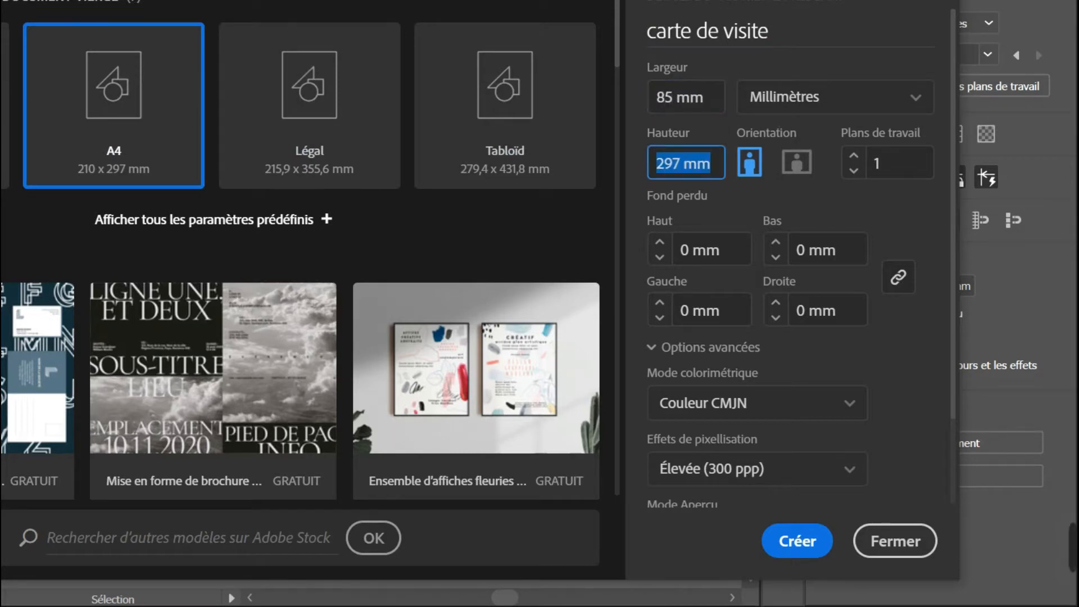
{"action": "key", "text": "BackSpace"}
{"action": "key", "text": "BackSpace"}
{"action": "key", "text": "BackSpace"}
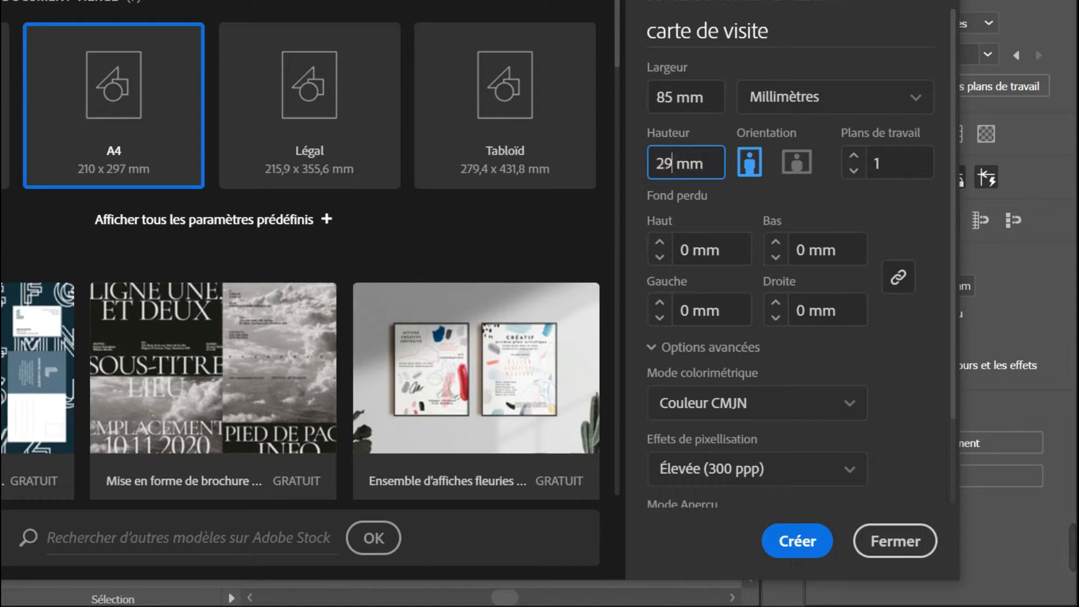
{"action": "type", "text": "55"}
{"action": "left_click", "coordinate": [805, 168]}
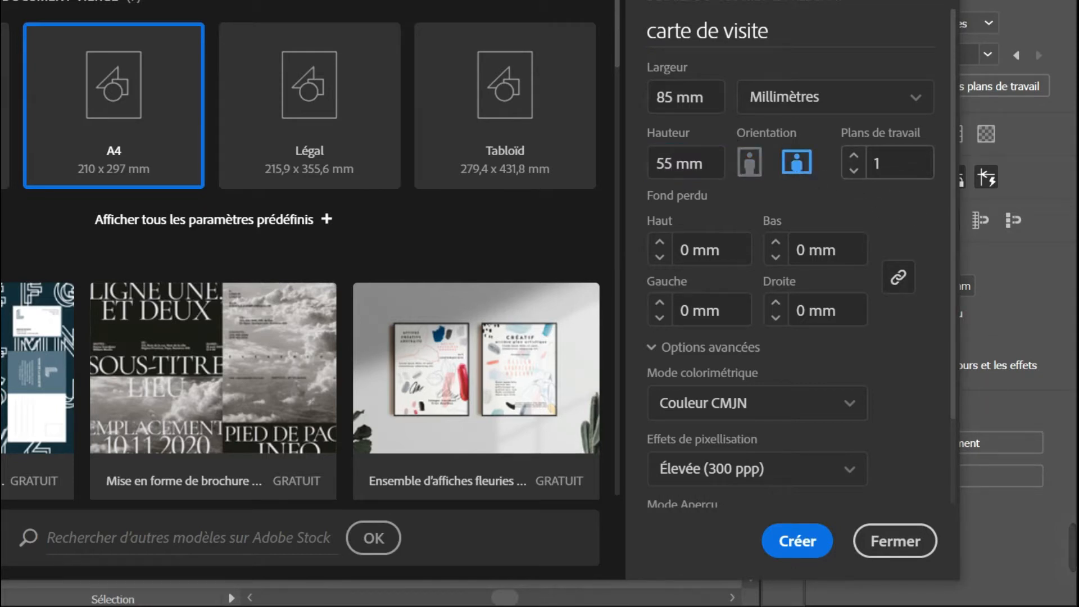
{"action": "left_click", "coordinate": [854, 156]}
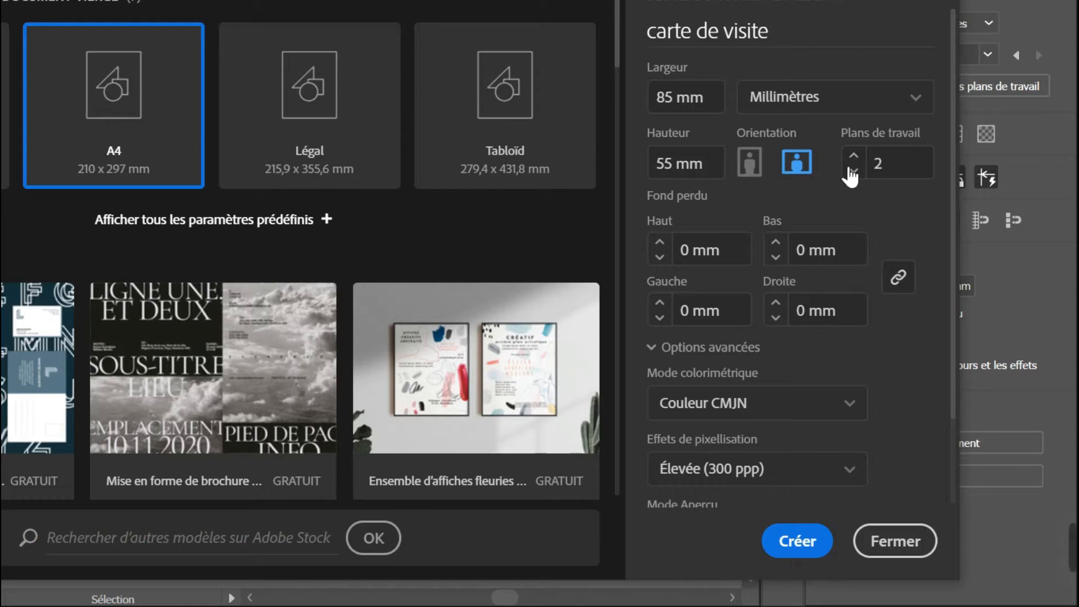
Set the document's bleed to 2 mm on all four sides
{"action": "left_click", "coordinate": [711, 250]}
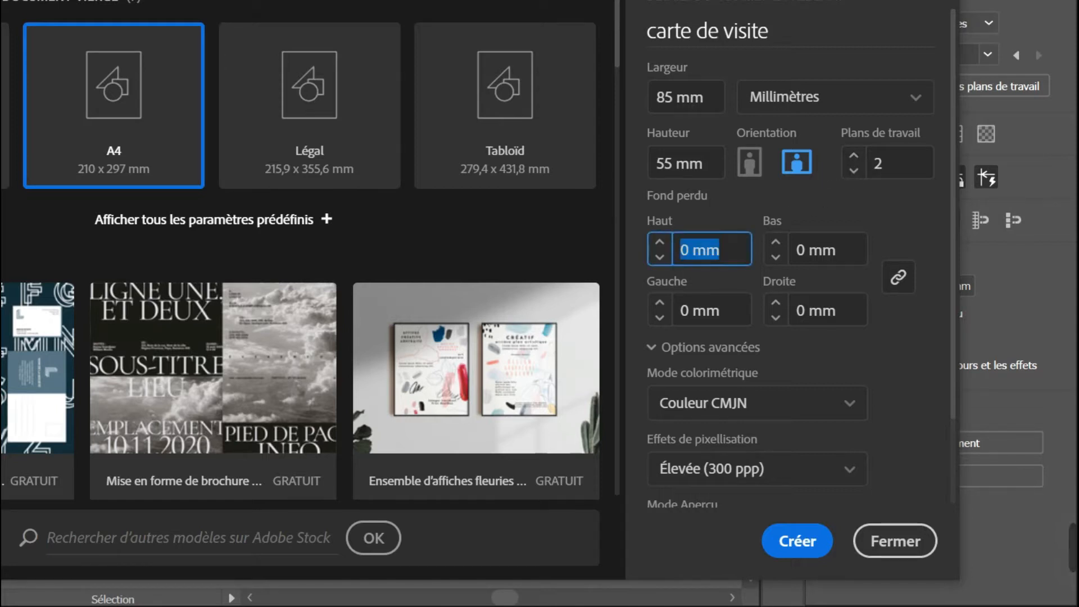
{"action": "left_click", "coordinate": [689, 250]}
{"action": "key", "text": "BackSpace"}
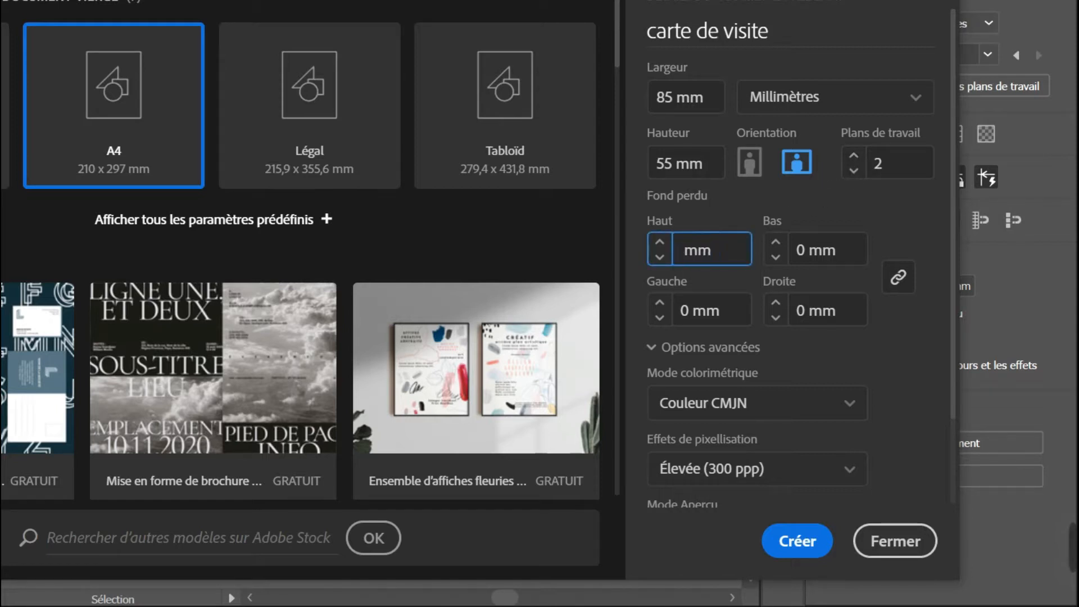
{"action": "type", "text": "2"}
{"action": "key", "text": "Tab"}
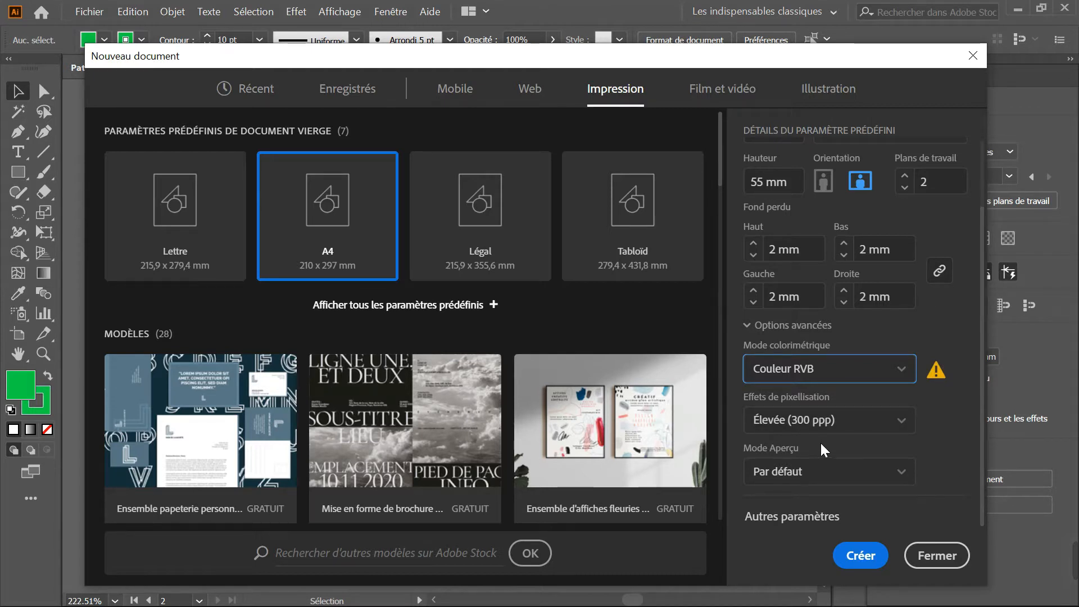
Create the document with raster effects at Élevée (300 ppp) and the preview mode at Par défaut
{"action": "left_click", "coordinate": [883, 427]}
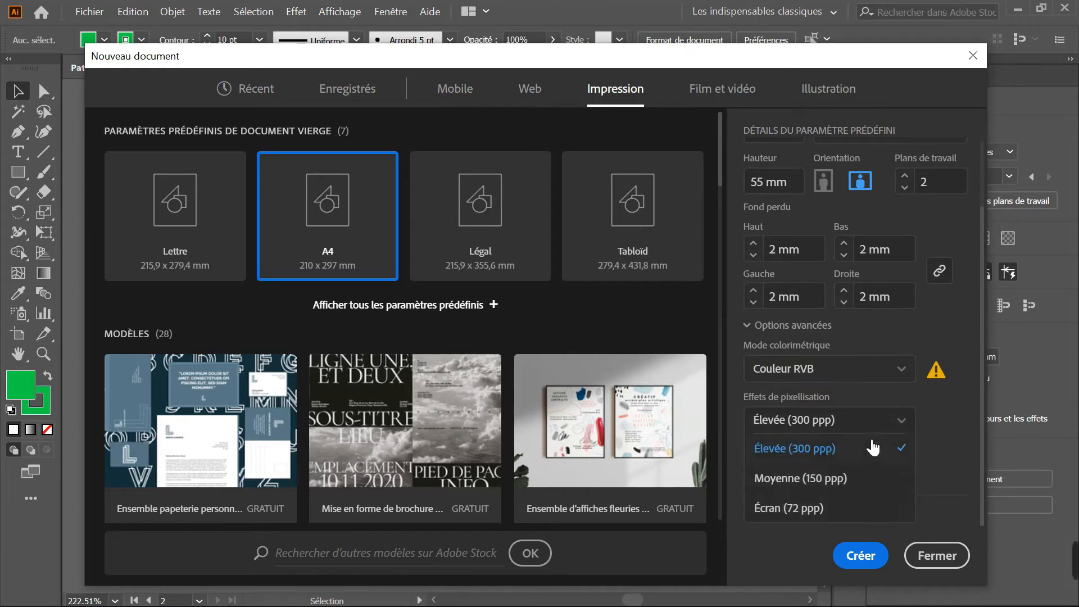
{"action": "left_click", "coordinate": [873, 448]}
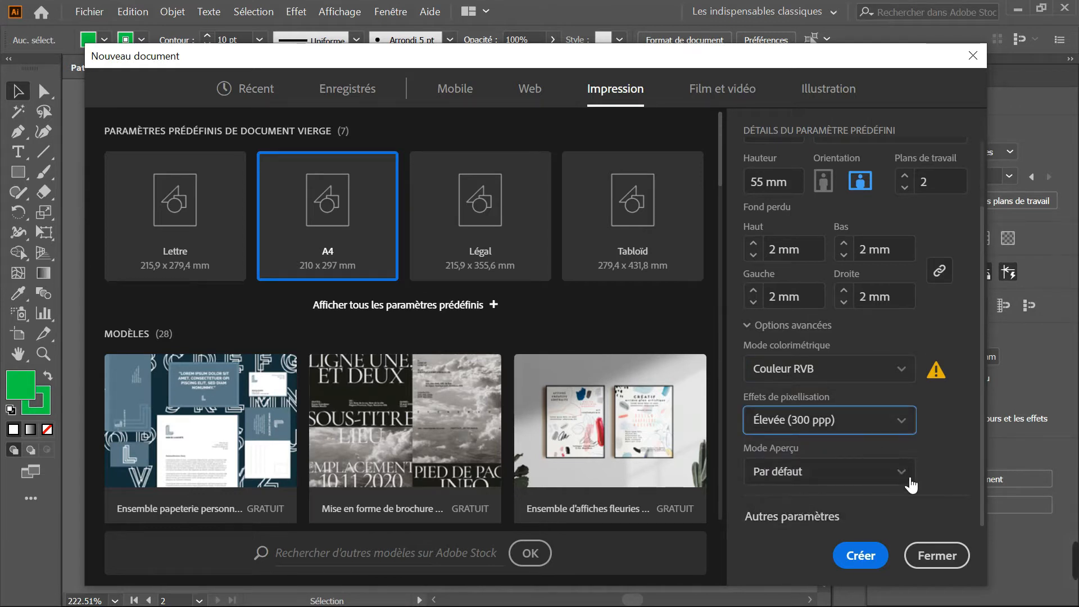
{"action": "left_click", "coordinate": [905, 483]}
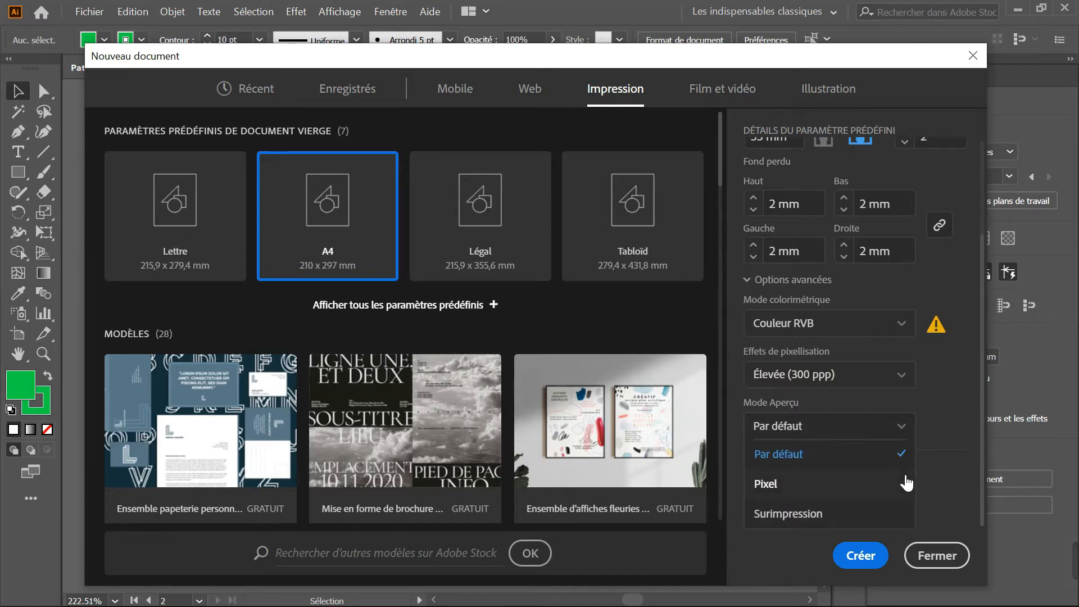
{"action": "left_click", "coordinate": [884, 453]}
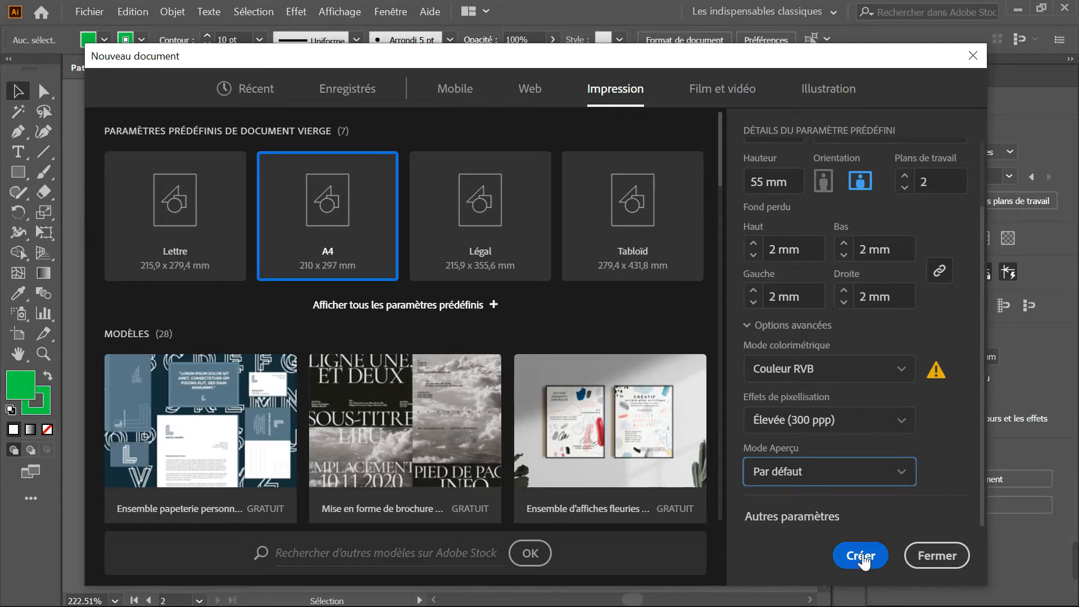
{"action": "left_click", "coordinate": [863, 561]}
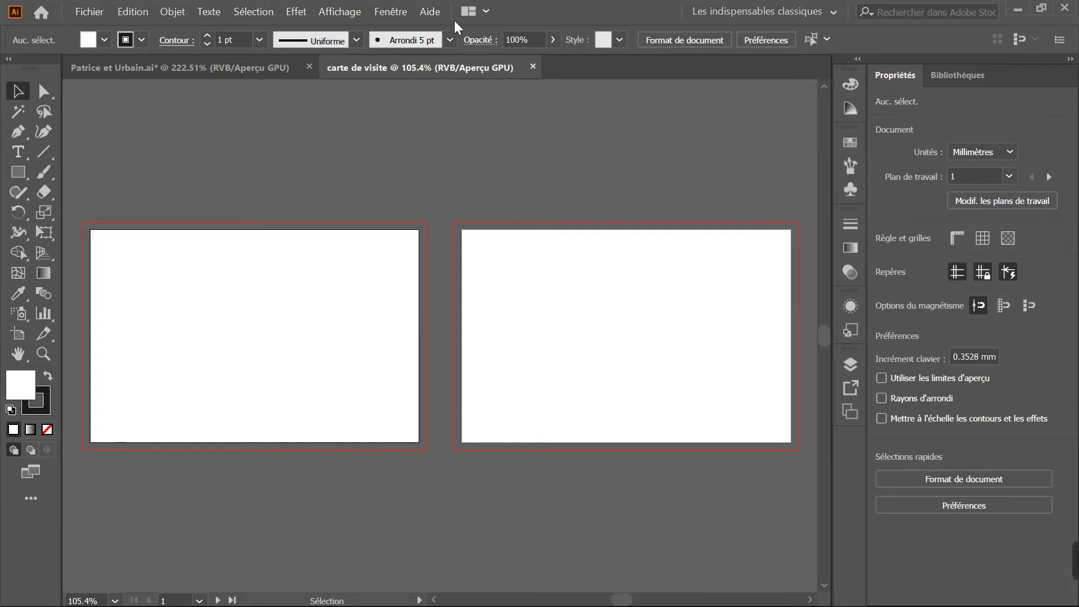
Rename the document's only layer to "Repères" and detach the Layers panel so it floats over the workspace
{"action": "left_click", "coordinate": [390, 12]}
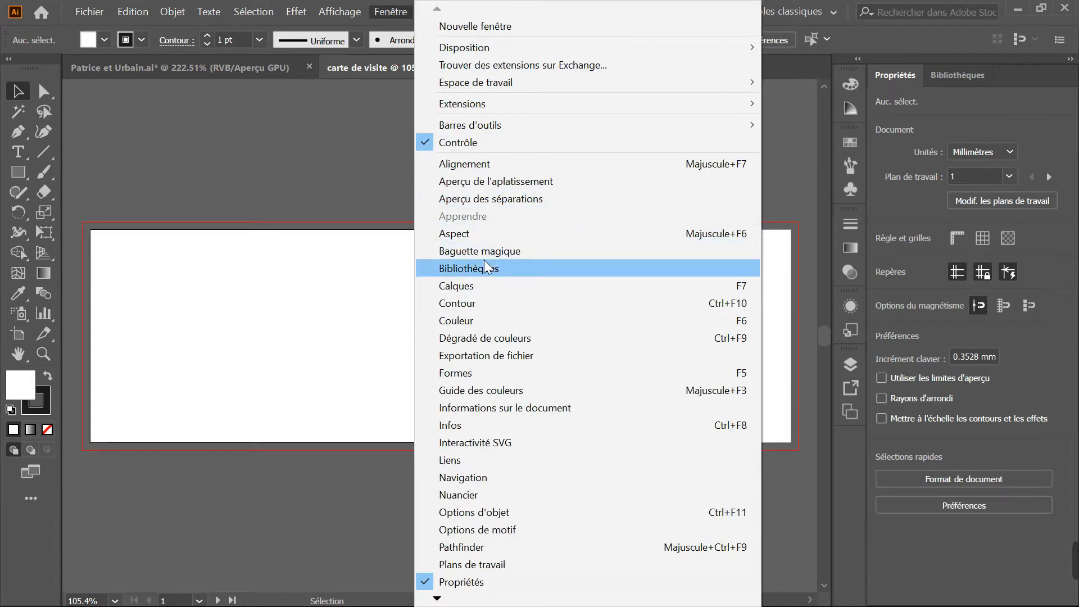
{"action": "left_click", "coordinate": [467, 288]}
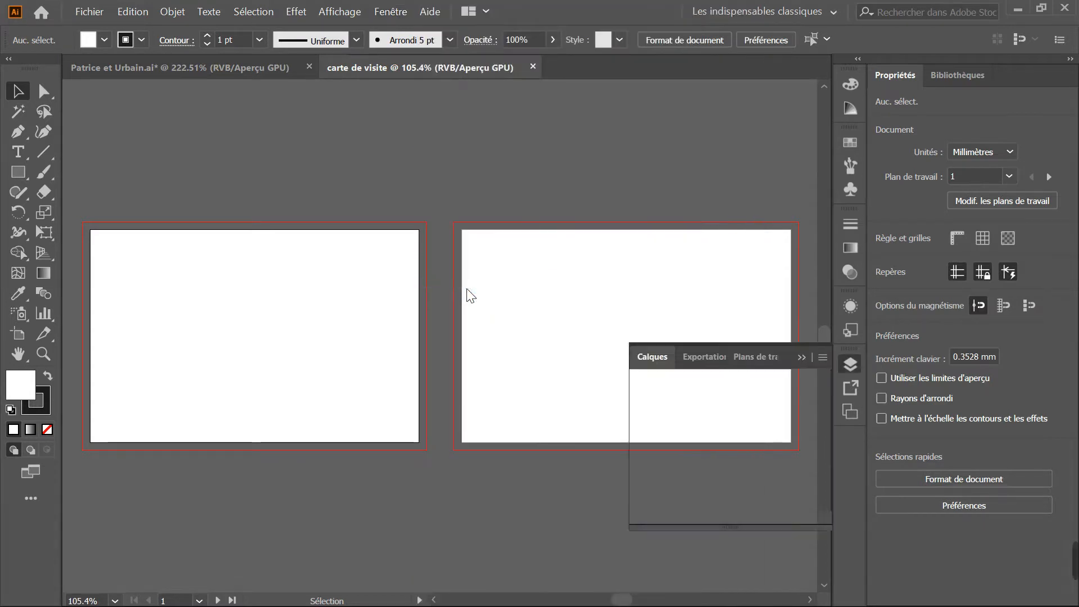
{"action": "double_click", "coordinate": [746, 387]}
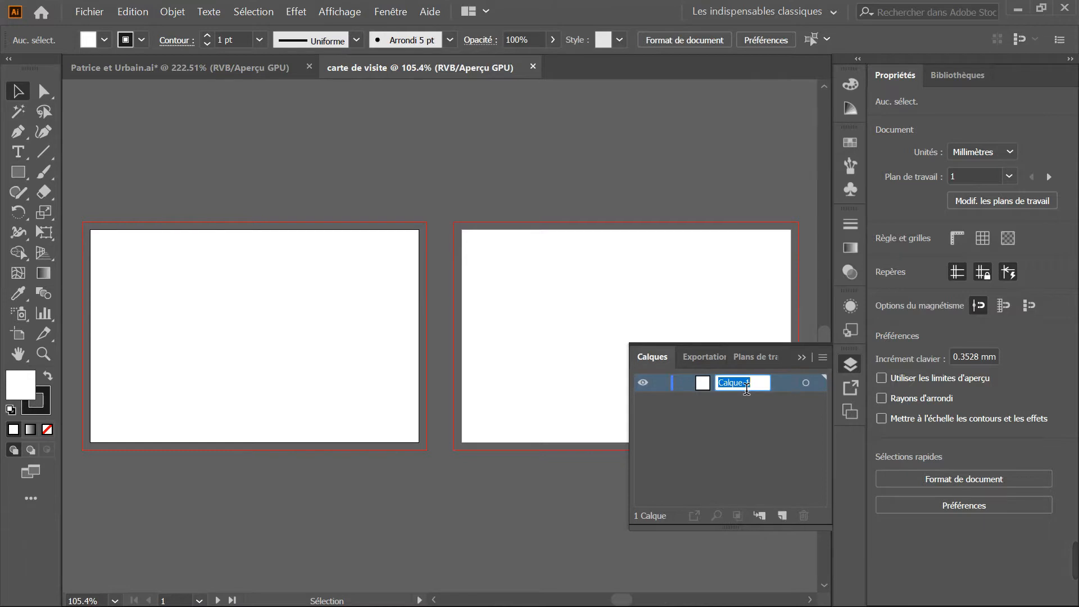
{"action": "type", "text": "Repères"}
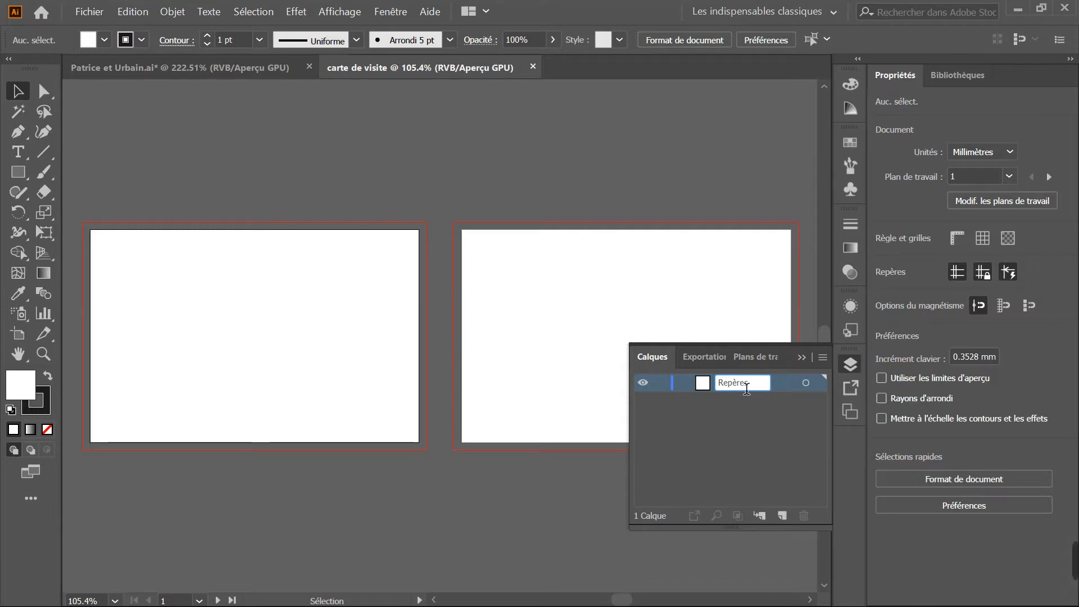
{"action": "left_click", "coordinate": [776, 410]}
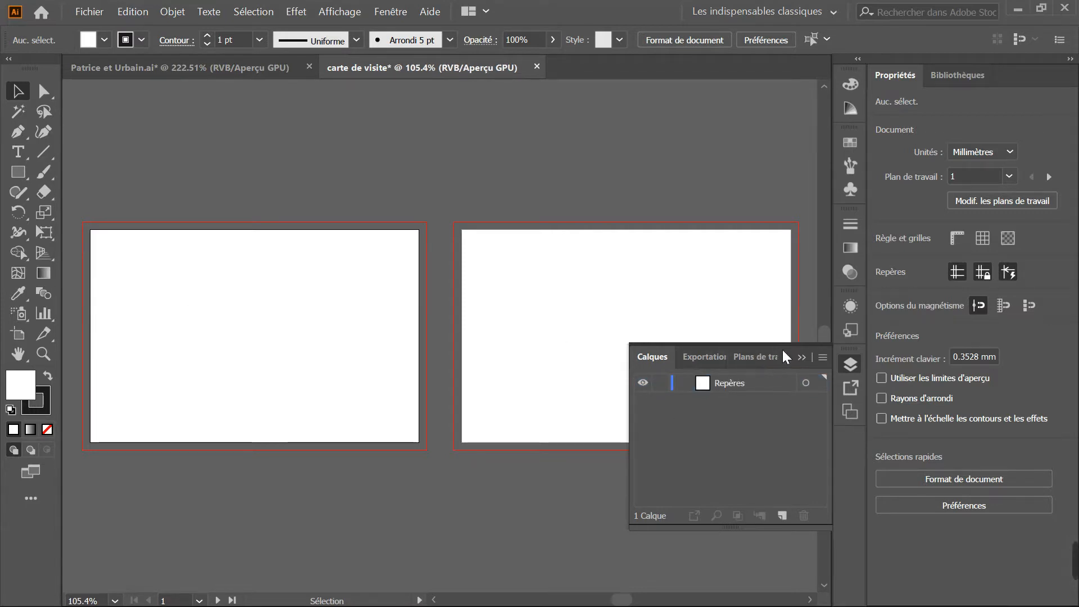
{"action": "left_click_drag", "start_coordinate": [786, 357], "coordinate": [791, 425]}
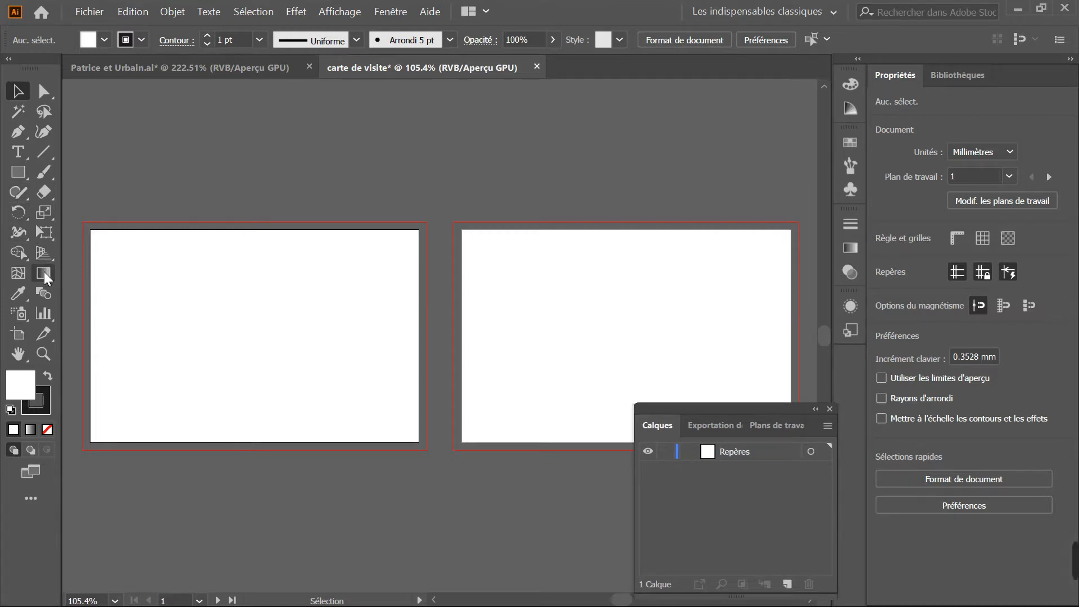
Draw an 85 × 55 mm rectangle covering the first artboard and offset its path by -3 mm with preview enabled
{"action": "key", "text": "m"}
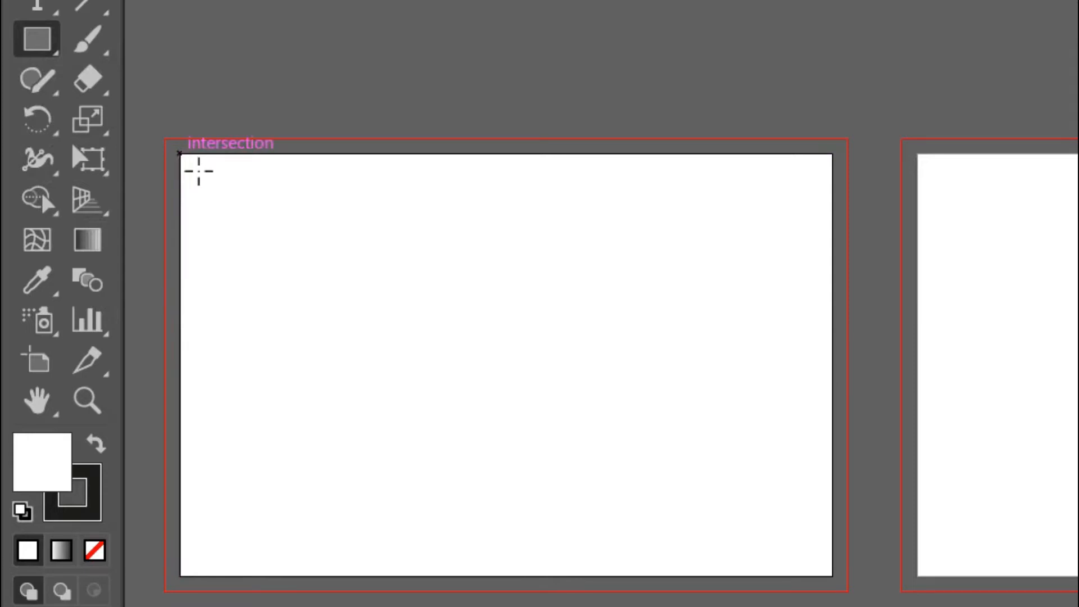
{"action": "left_click_drag", "start_coordinate": [197, 172], "coordinate": [851, 591]}
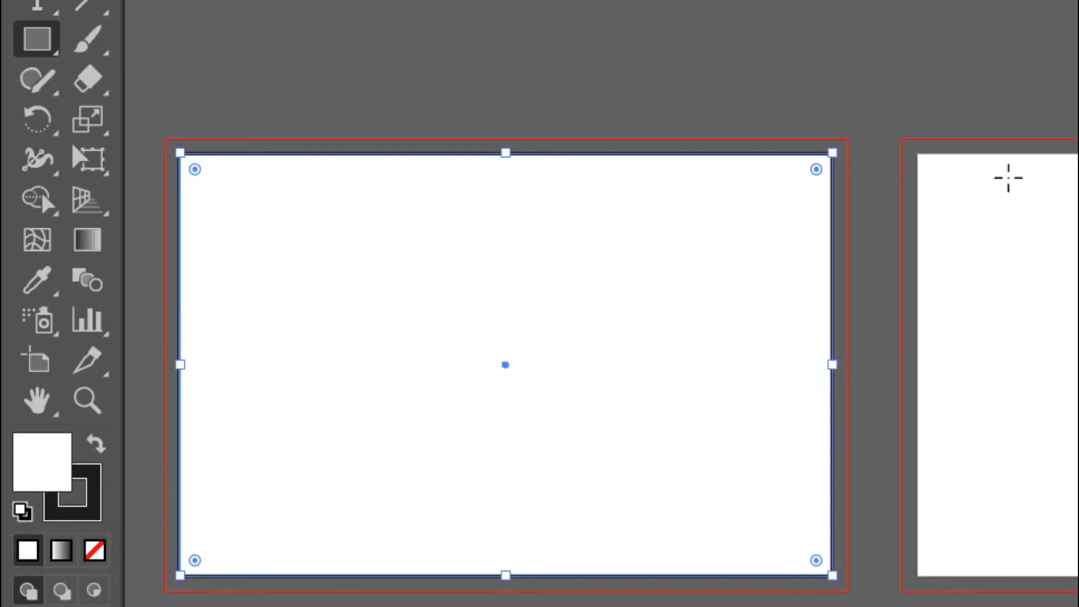
{"action": "left_click", "coordinate": [172, 12]}
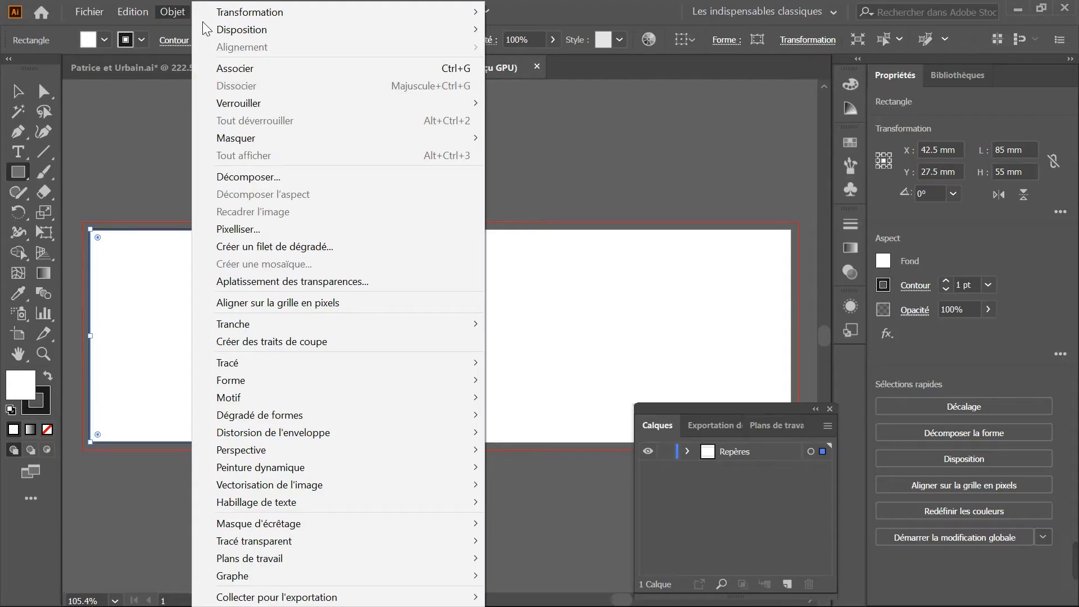
{"action": "mouse_move", "coordinate": [254, 367]}
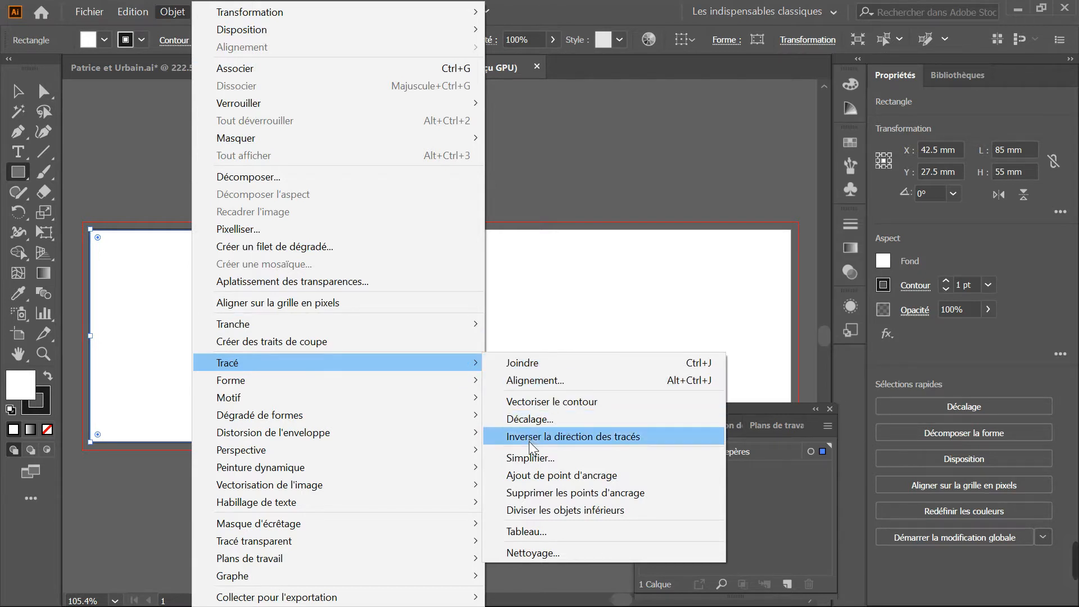
{"action": "left_click", "coordinate": [531, 419]}
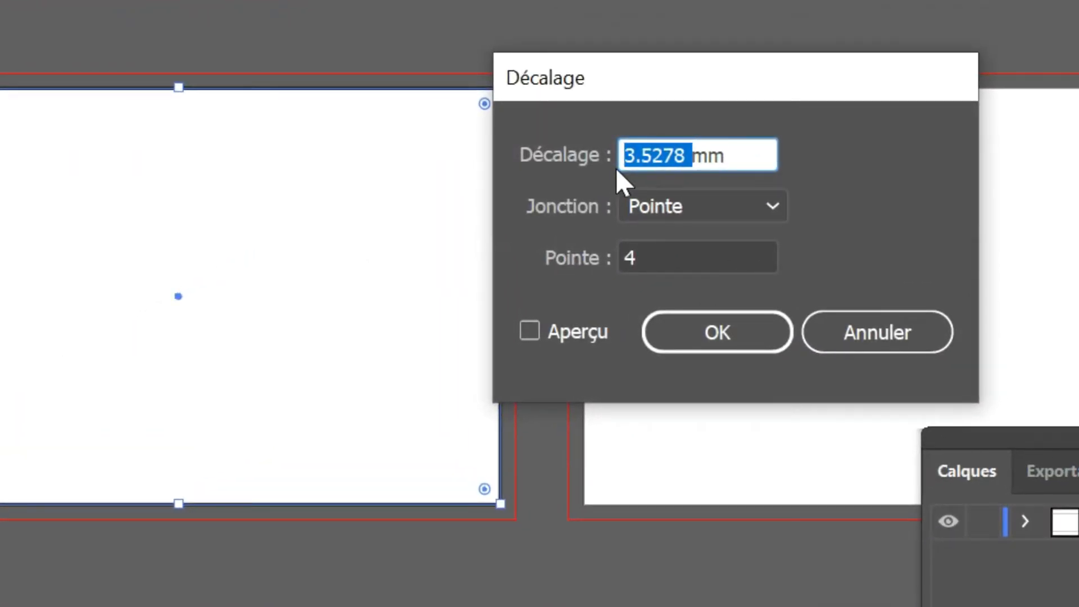
{"action": "type", "text": "-"}
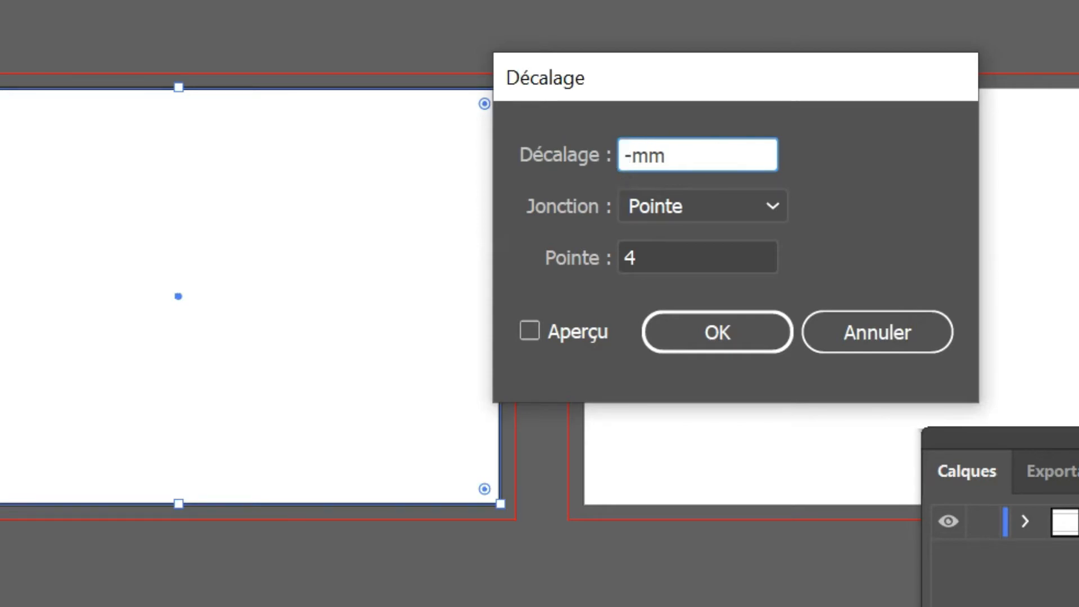
{"action": "type", "text": "3"}
{"action": "left_click", "coordinate": [528, 332]}
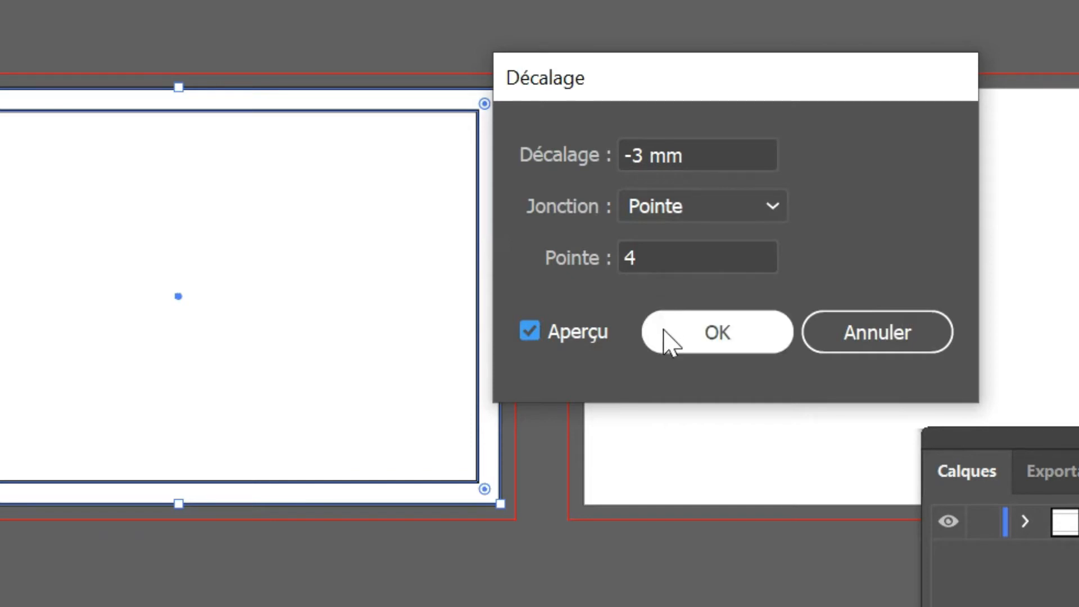
{"action": "left_click", "coordinate": [687, 336]}
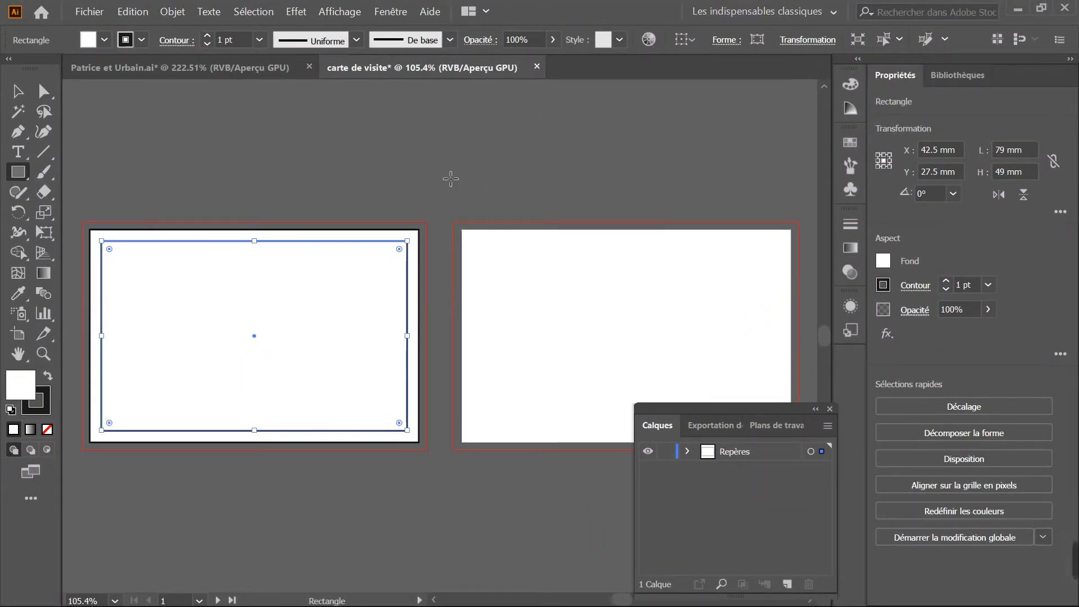
Convert the inset rectangle on the first artboard into guides and remove the outer rectangle
{"action": "right_click", "coordinate": [409, 243]}
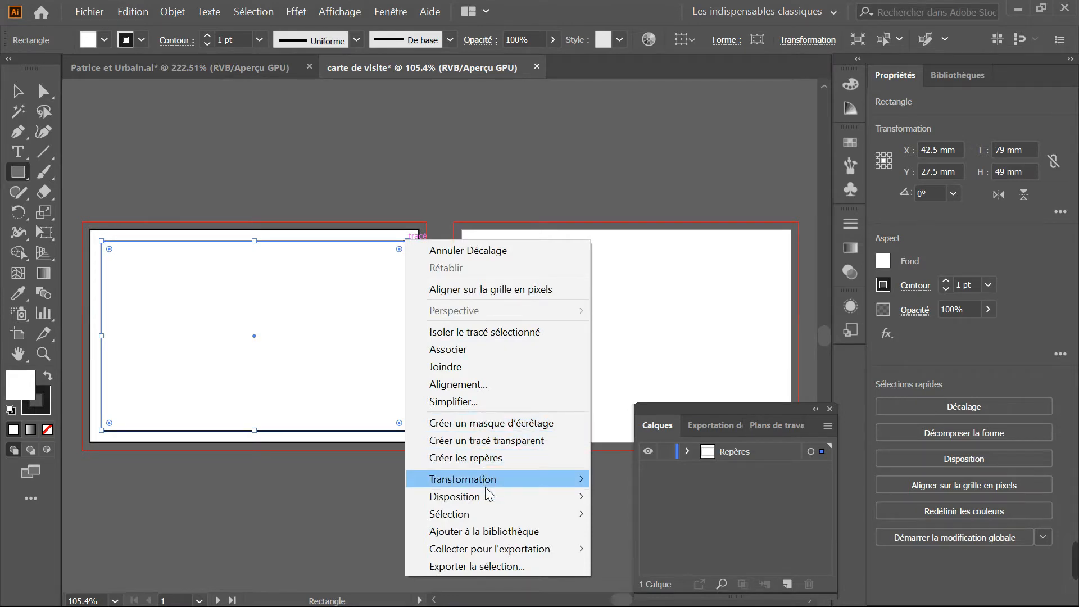
{"action": "left_click", "coordinate": [483, 458]}
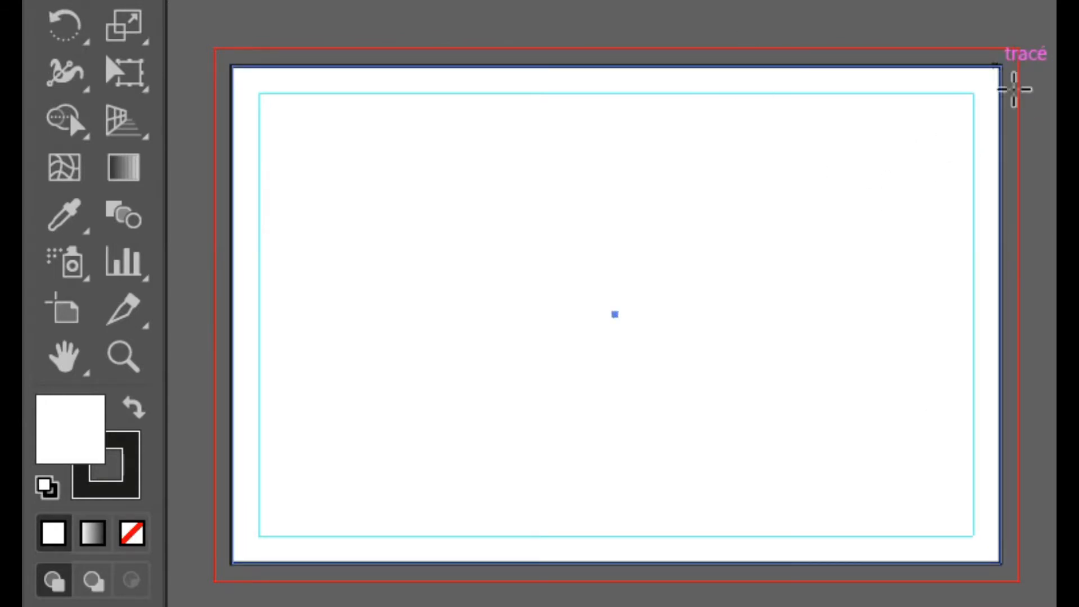
{"action": "left_click", "coordinate": [1014, 89], "text": "ctrl"}
{"action": "key", "text": "ctrl+2"}
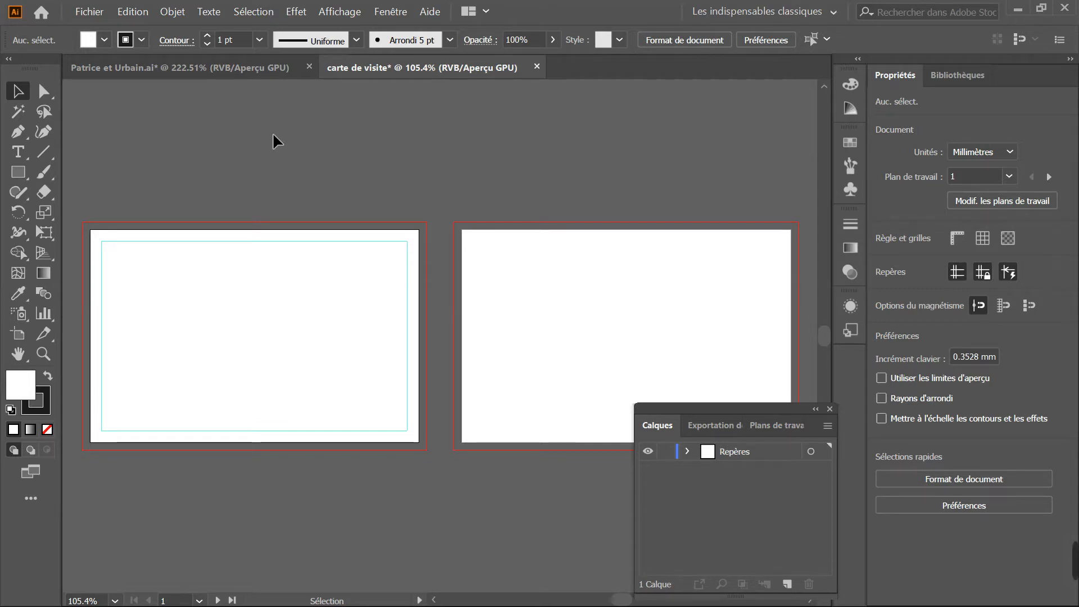
Draw a square about 6.2 mm wide in the empty area above the first artboard's upper-left corner
{"action": "left_click", "coordinate": [18, 172]}
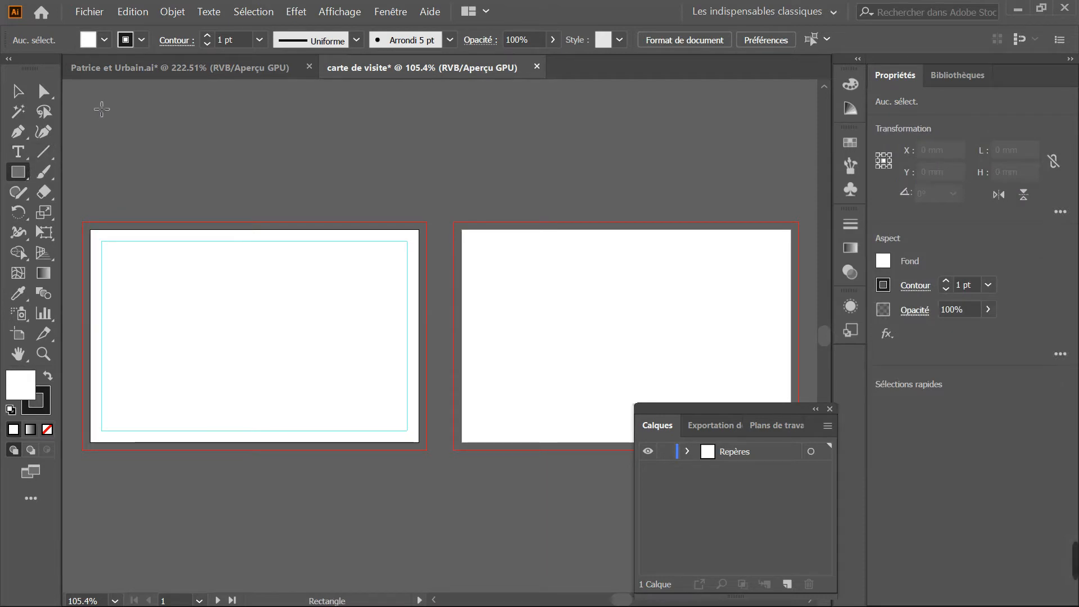
{"action": "left_click_drag", "start_coordinate": [83, 89], "coordinate": [109, 115]}
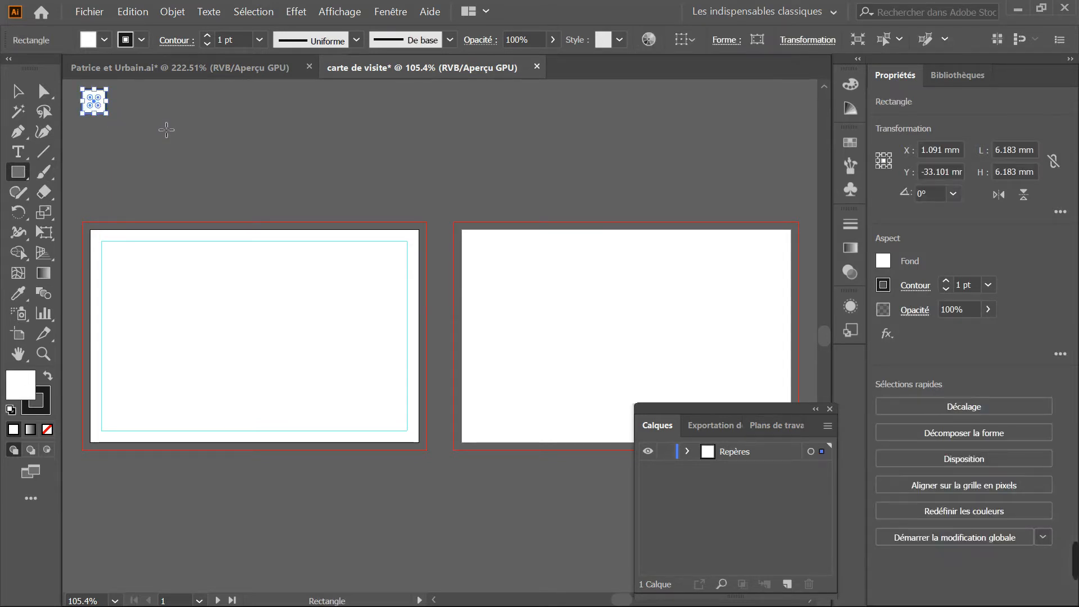
{"action": "left_click", "coordinate": [24, 92]}
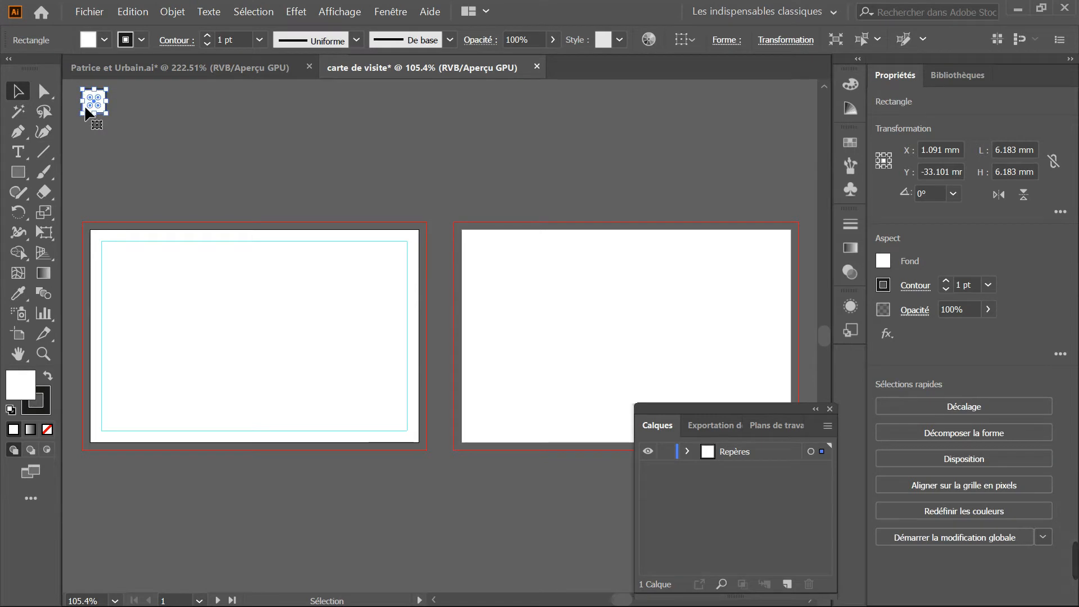
Duplicate the small square twice in a column beneath it and remove the stroke from all three squares
{"action": "left_click_drag", "start_coordinate": [84, 104], "coordinate": [85, 140]}
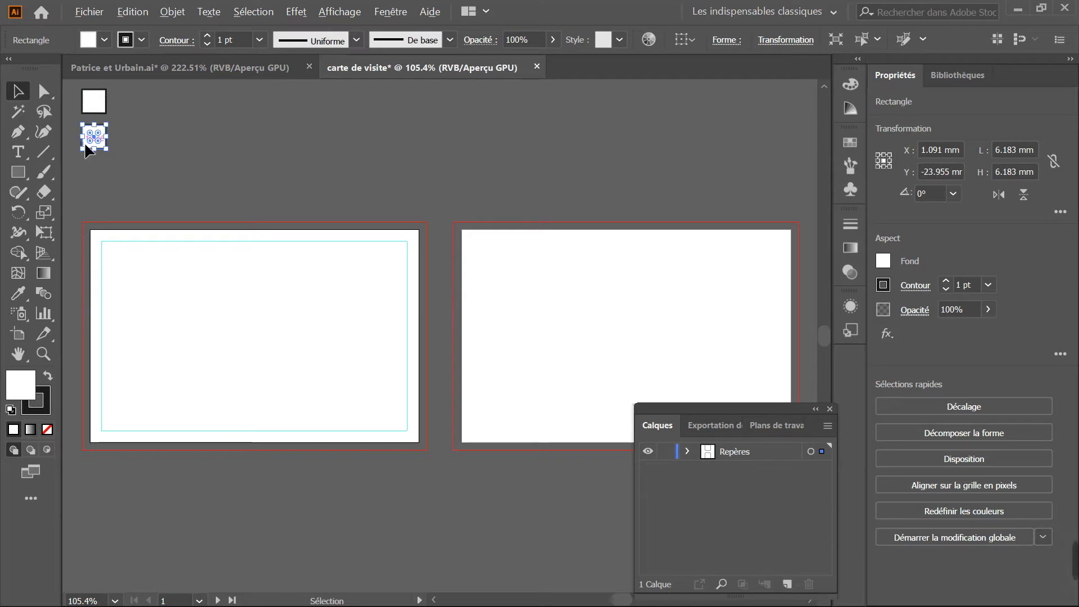
{"action": "left_click_drag", "start_coordinate": [86, 148], "coordinate": [84, 184]}
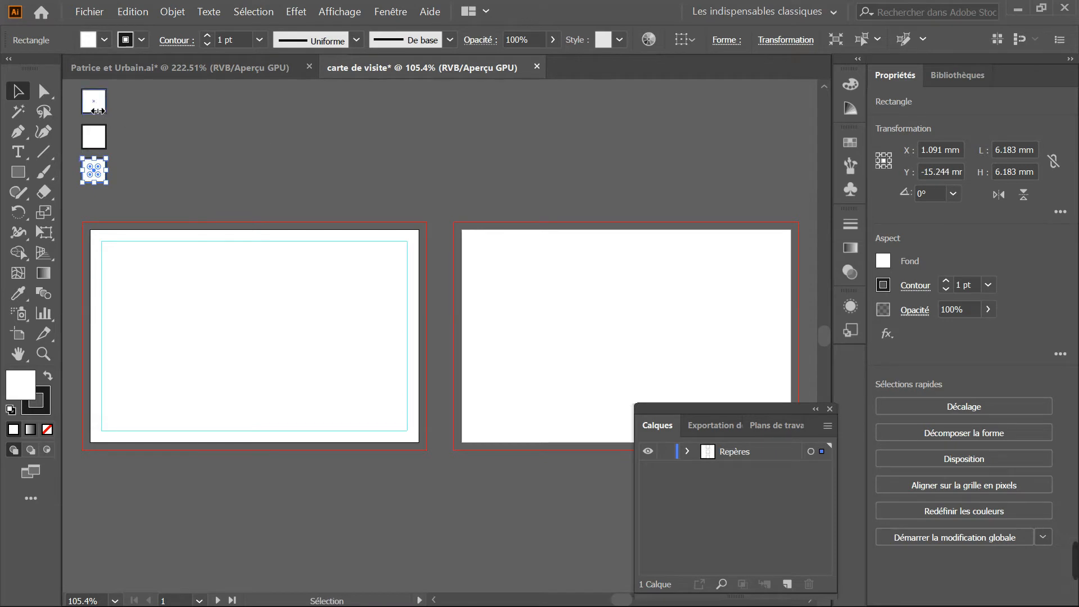
{"action": "left_click", "coordinate": [96, 104]}
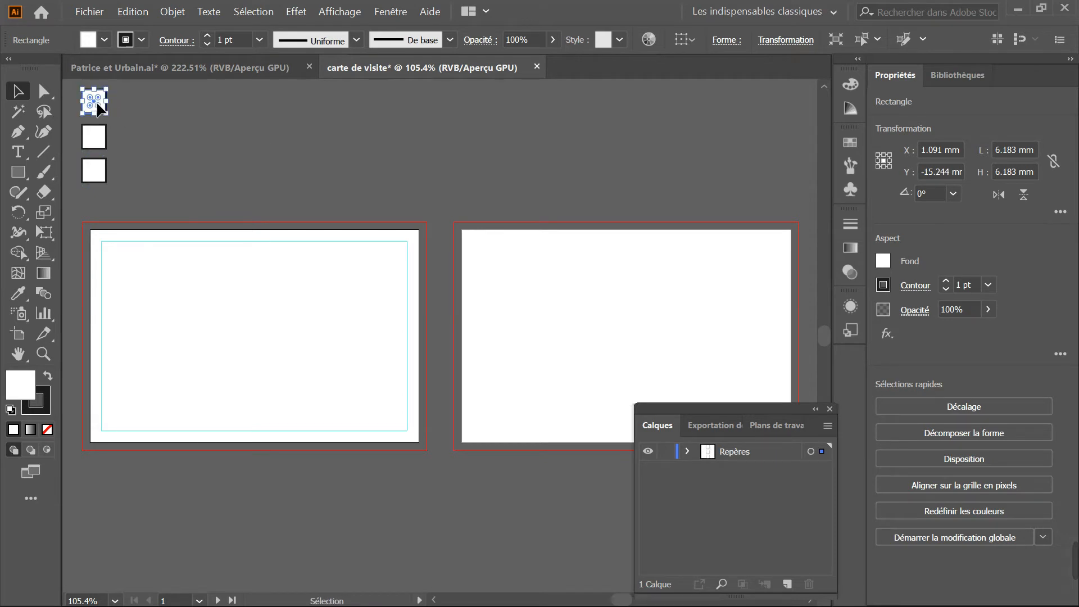
{"action": "left_click", "coordinate": [126, 41]}
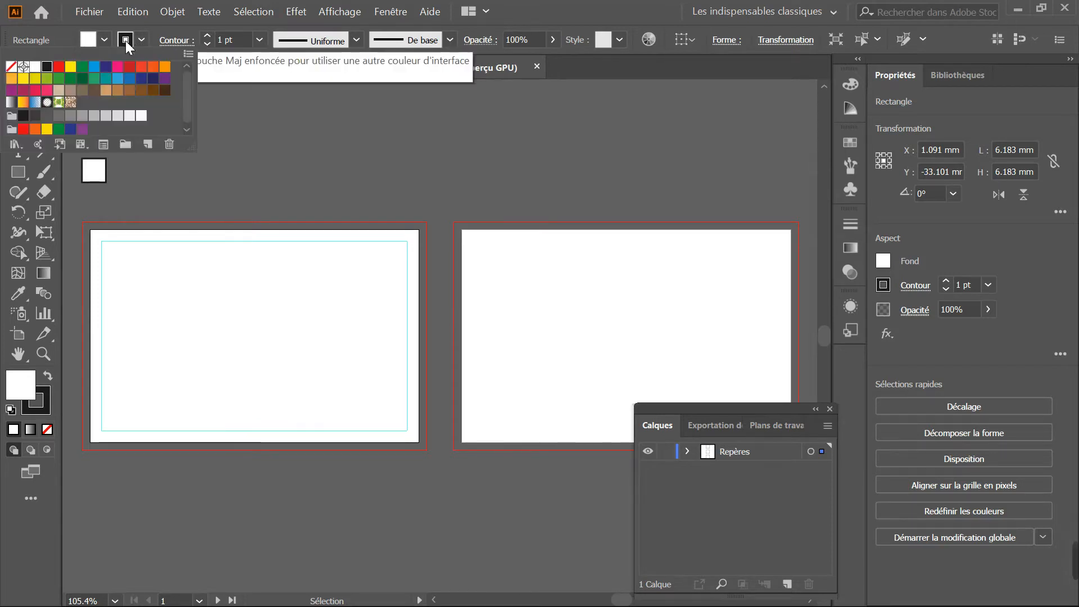
{"action": "left_click", "coordinate": [11, 67]}
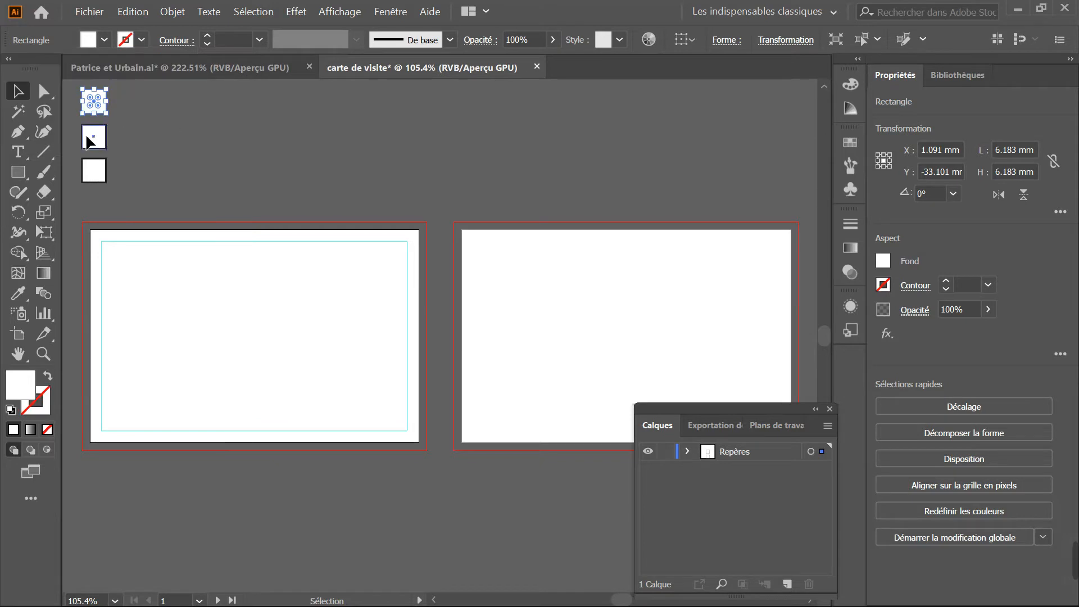
{"action": "left_click", "coordinate": [96, 138]}
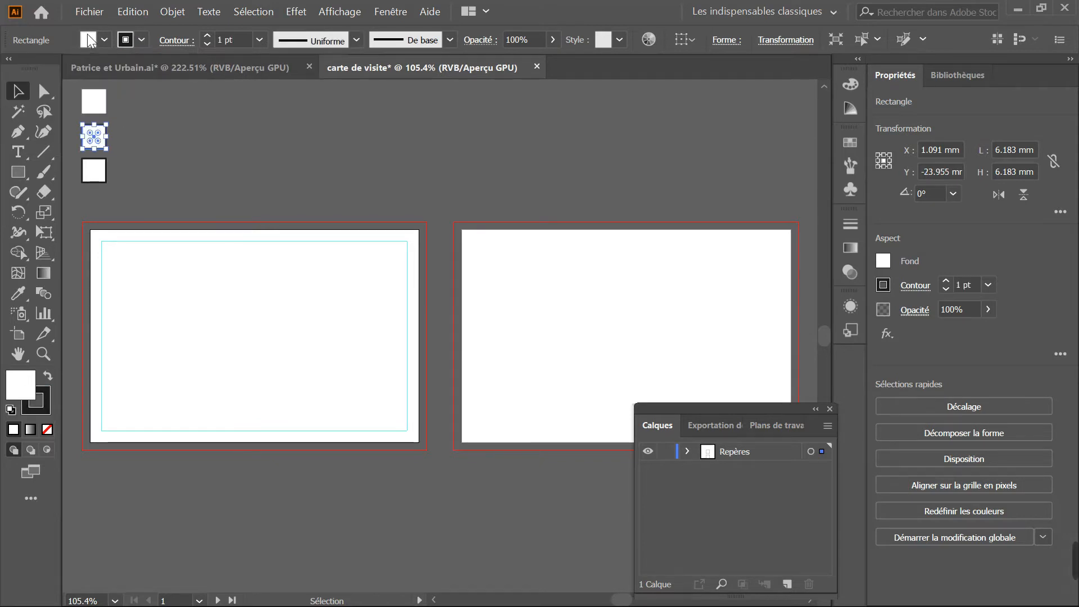
{"action": "left_click", "coordinate": [136, 39]}
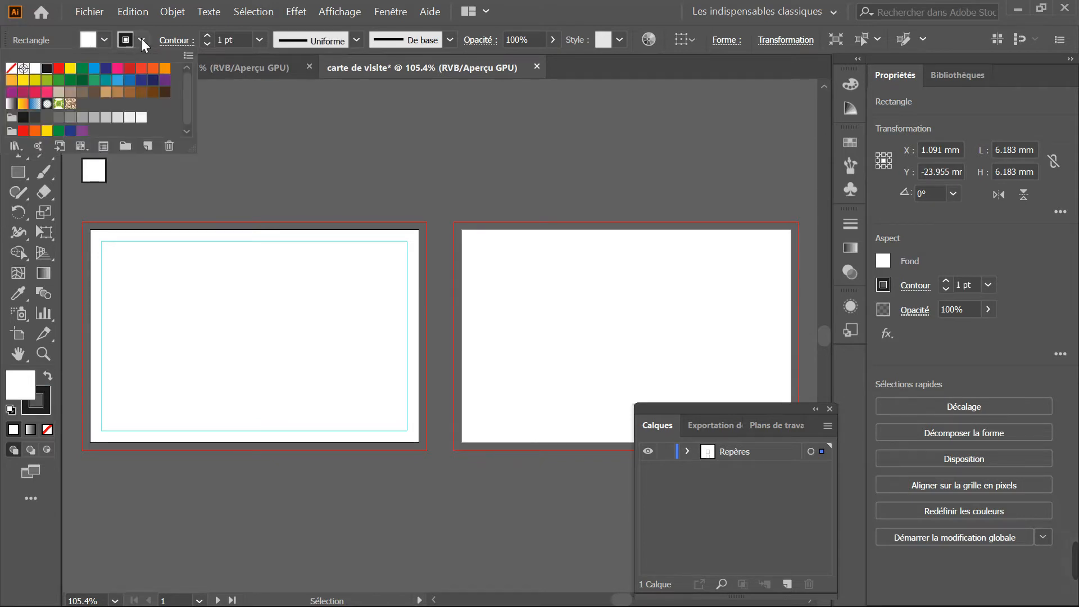
{"action": "left_click", "coordinate": [10, 68]}
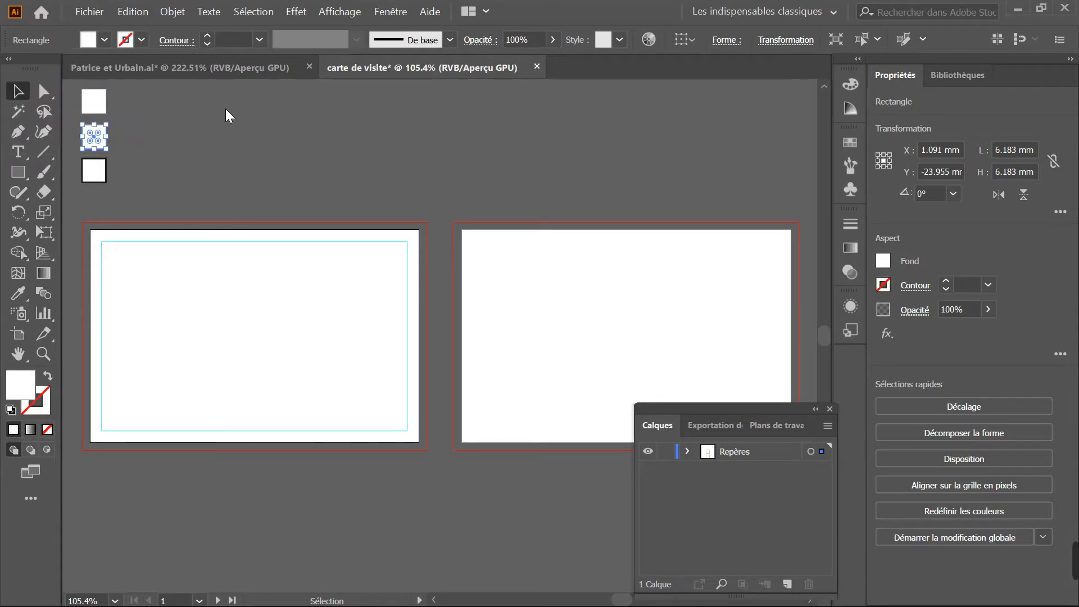
{"action": "left_click", "coordinate": [94, 170]}
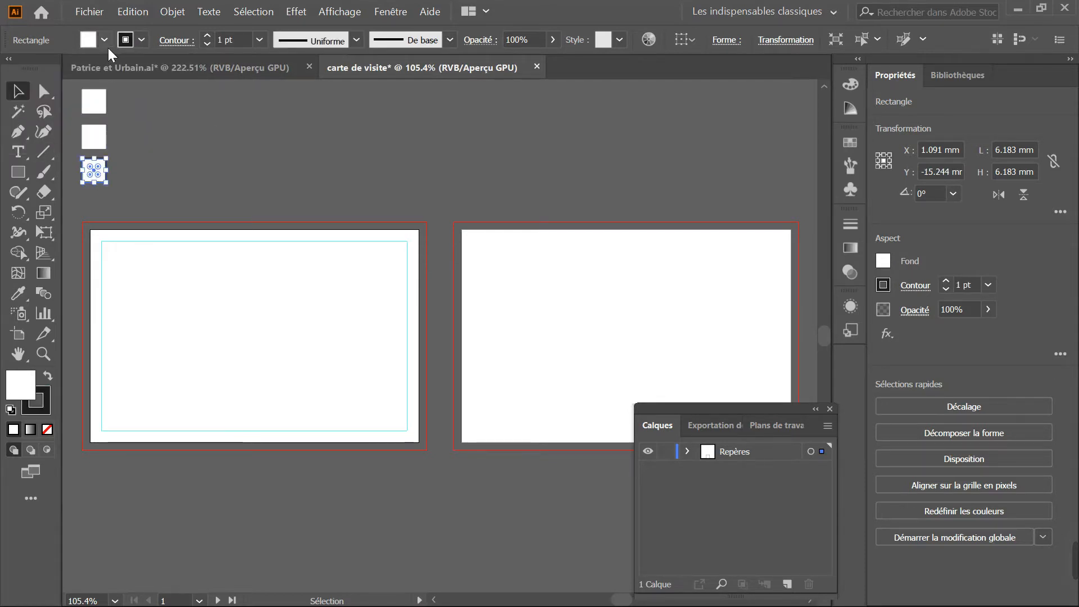
{"action": "left_click", "coordinate": [125, 39]}
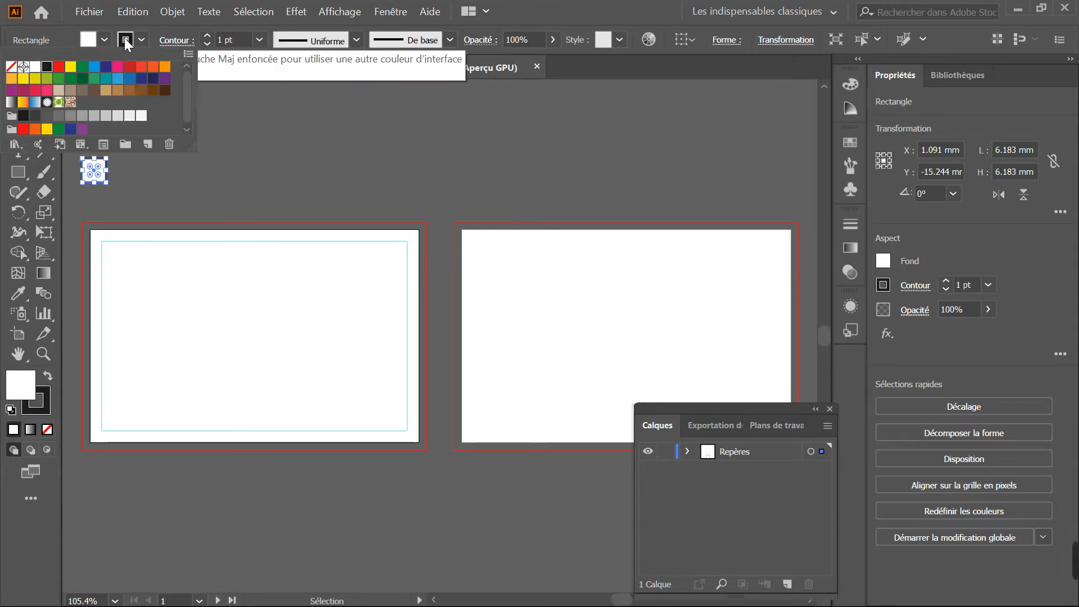
{"action": "left_click", "coordinate": [11, 67]}
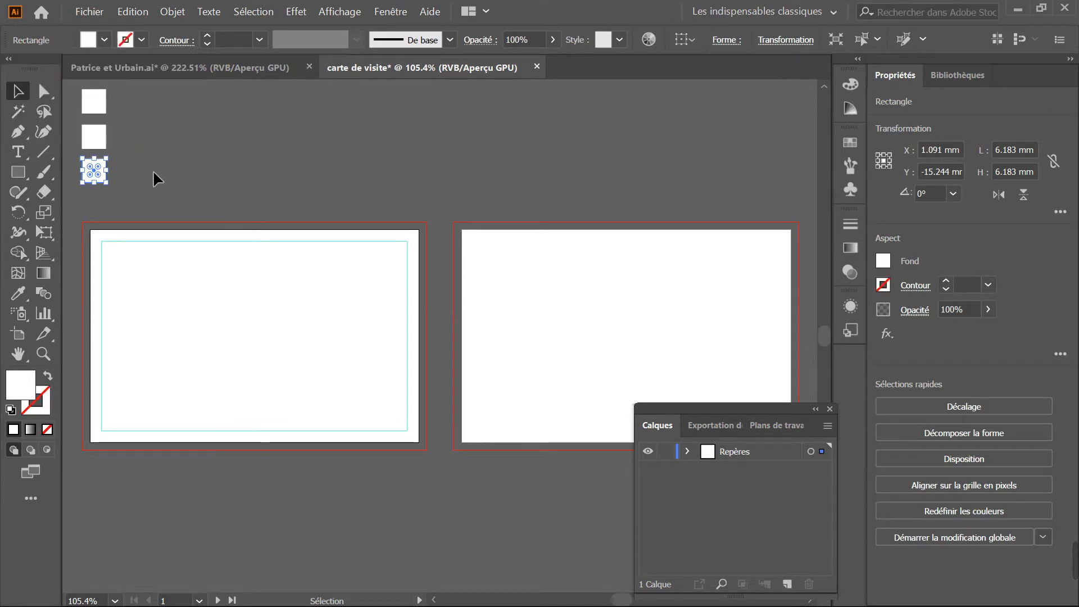
{"action": "left_click", "coordinate": [205, 164]}
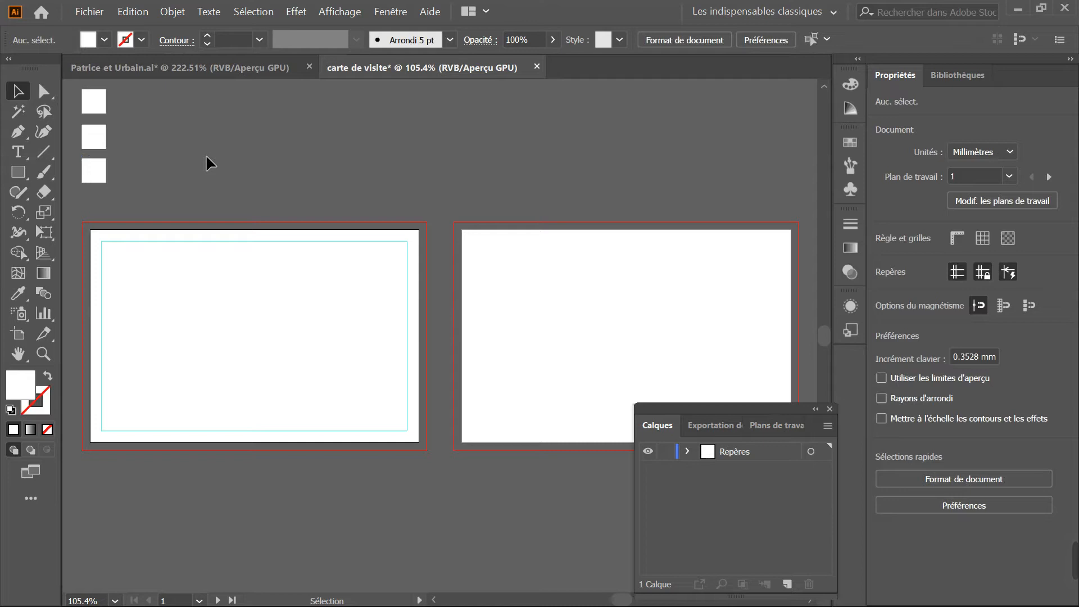
Enlarge the swatch thumbnails and fill the uppermost small square with the light tan swatch
{"action": "double_click", "coordinate": [17, 387]}
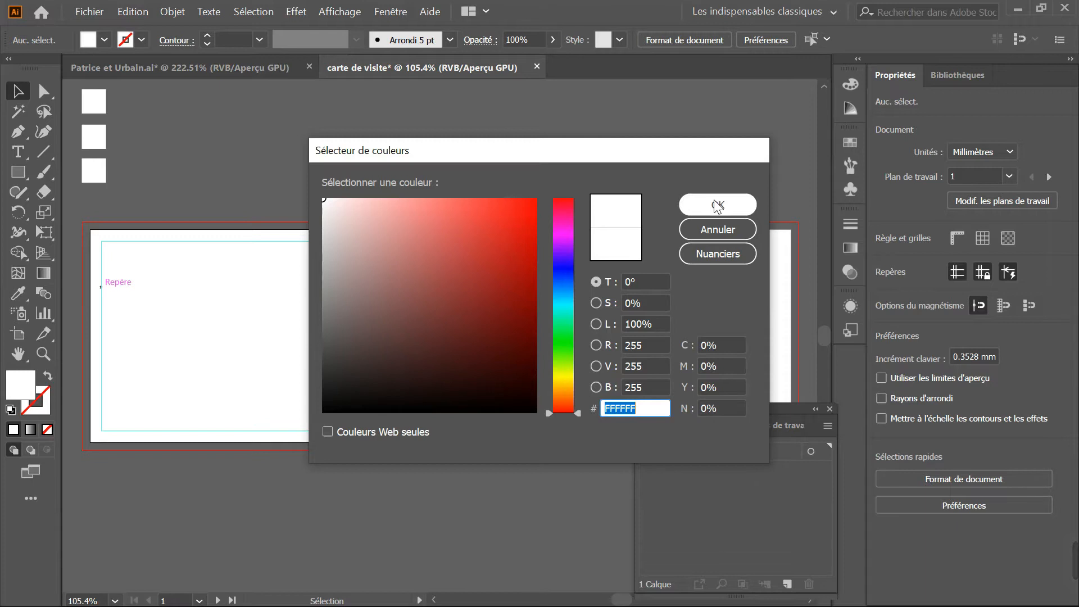
{"action": "left_click", "coordinate": [720, 230]}
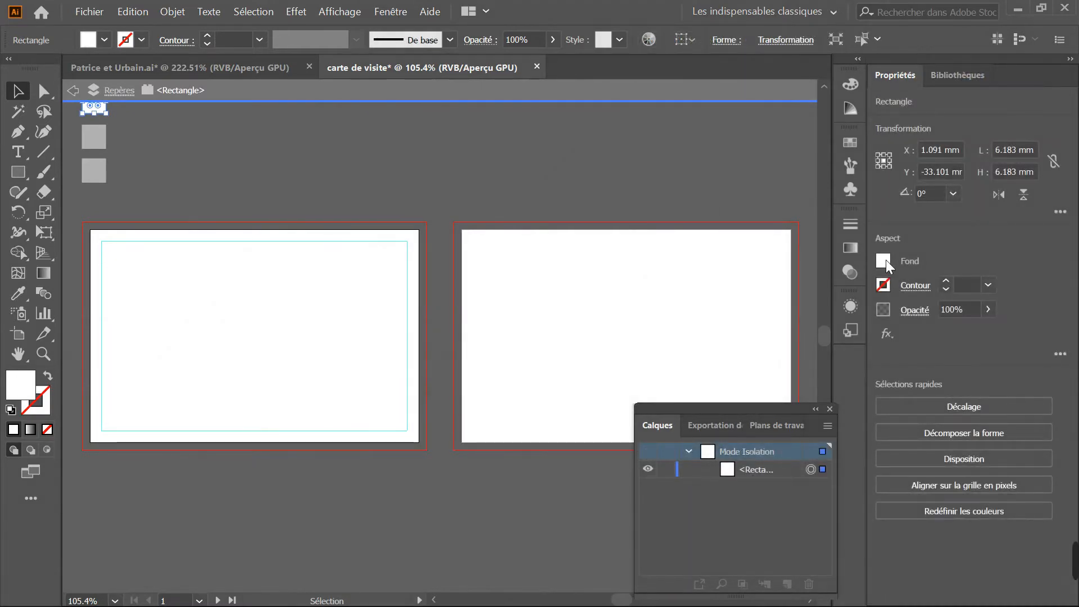
{"action": "left_click", "coordinate": [885, 261]}
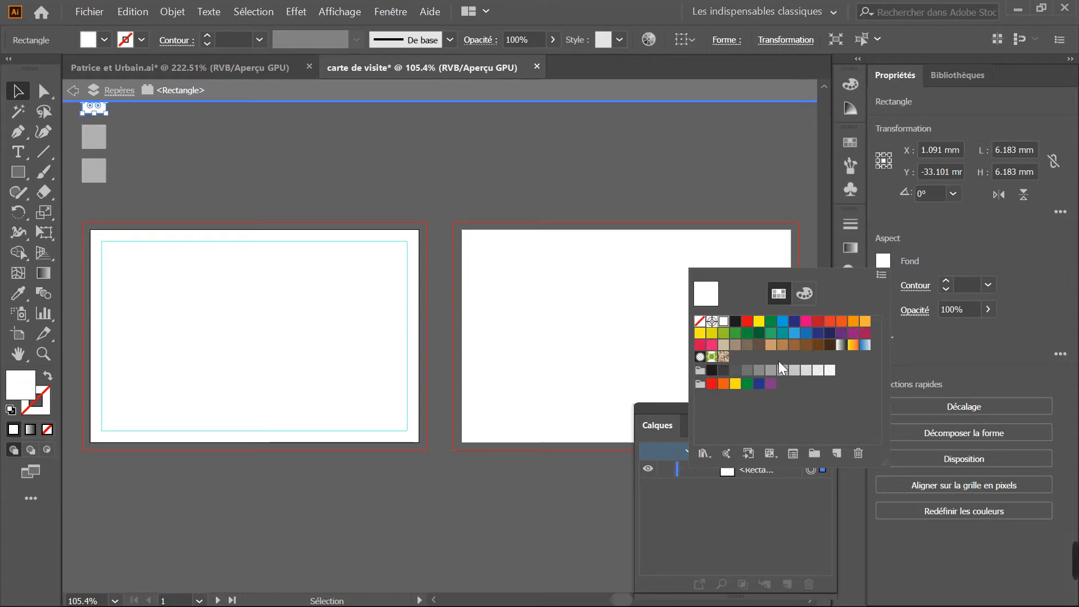
{"action": "left_click", "coordinate": [881, 275]}
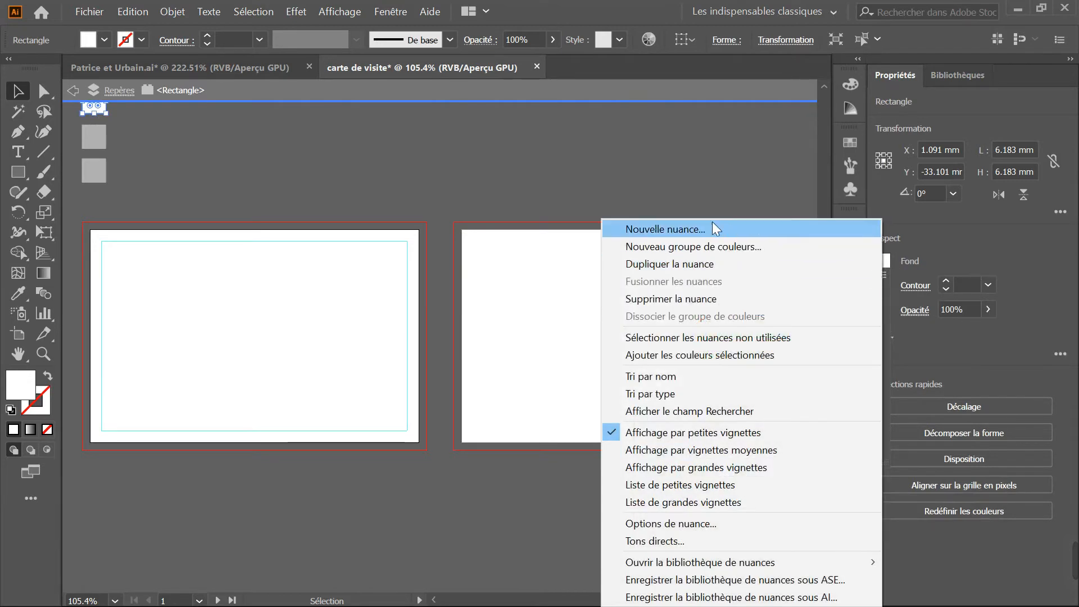
{"action": "left_click", "coordinate": [699, 264]}
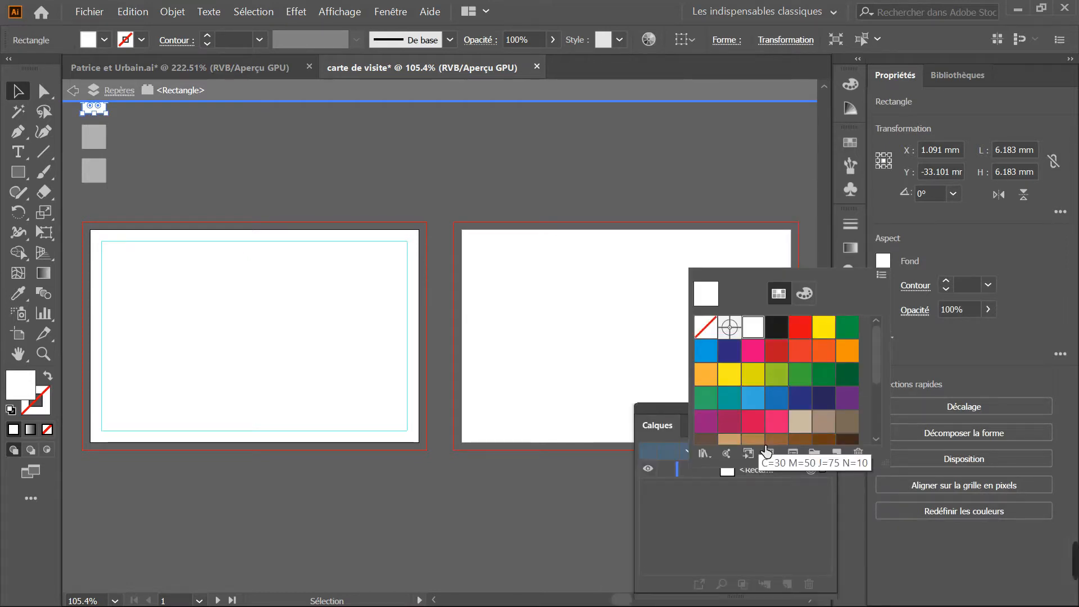
{"action": "left_click", "coordinate": [763, 442]}
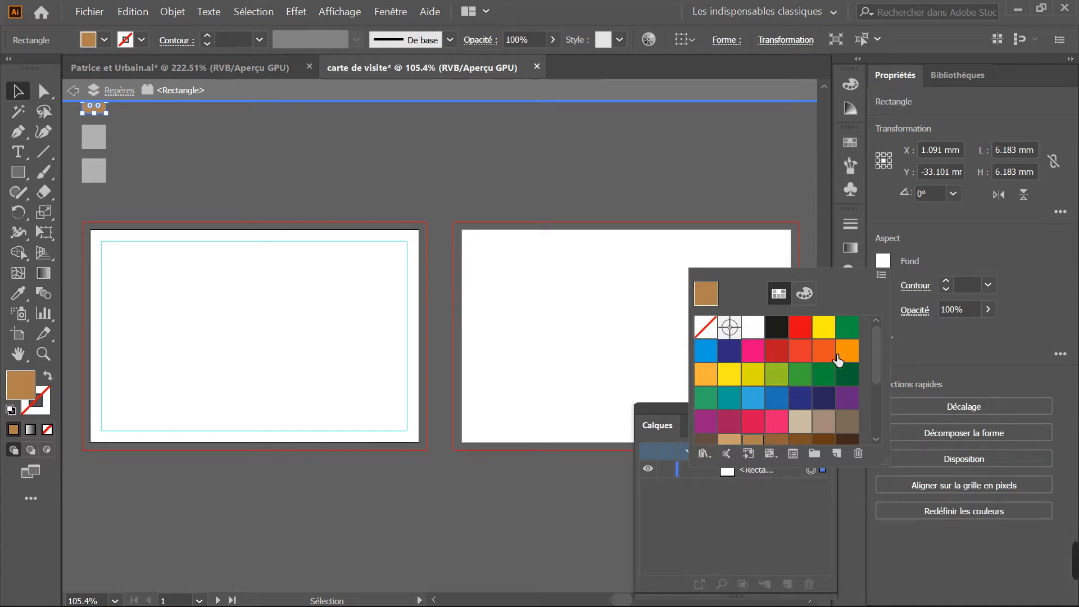
{"action": "left_click_drag", "start_coordinate": [879, 368], "coordinate": [878, 410]}
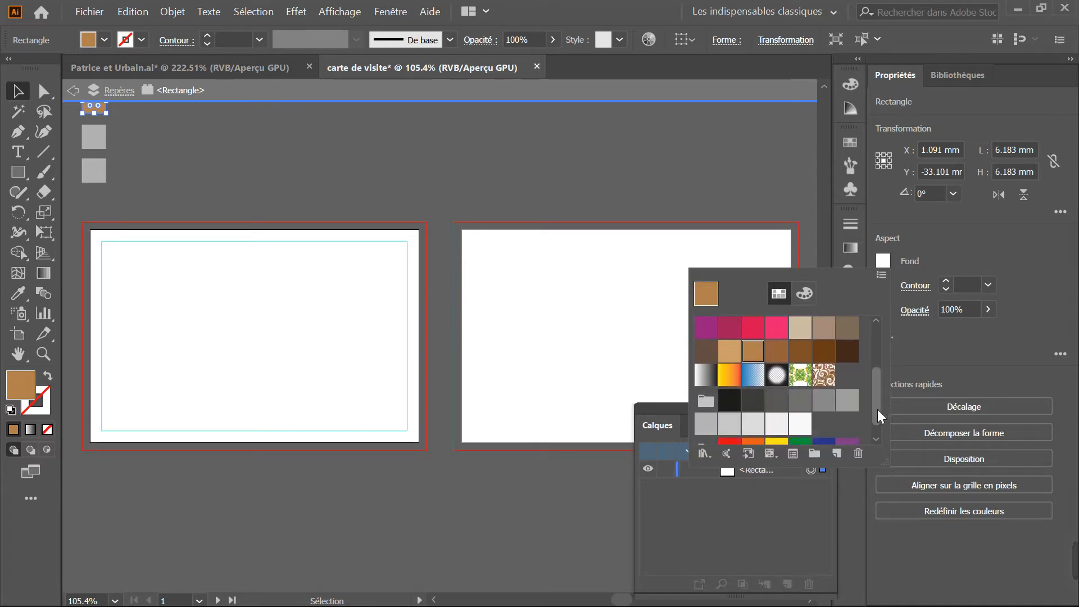
{"action": "left_click", "coordinate": [729, 351]}
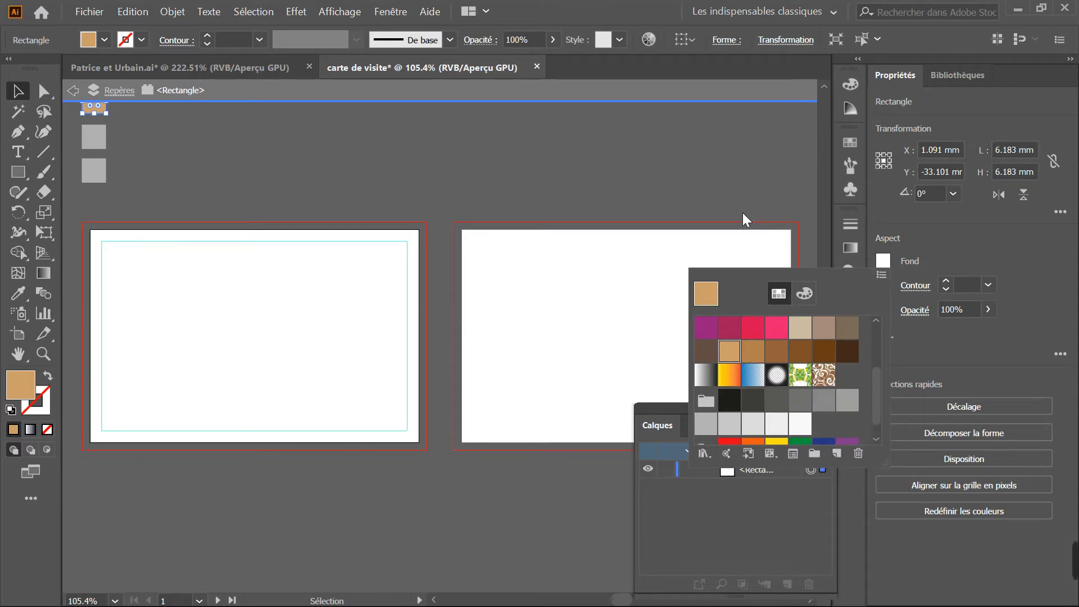
Apply a linear gradient fill to the uppermost square and set its starting colour stop to light tan
{"action": "left_click", "coordinate": [824, 87]}
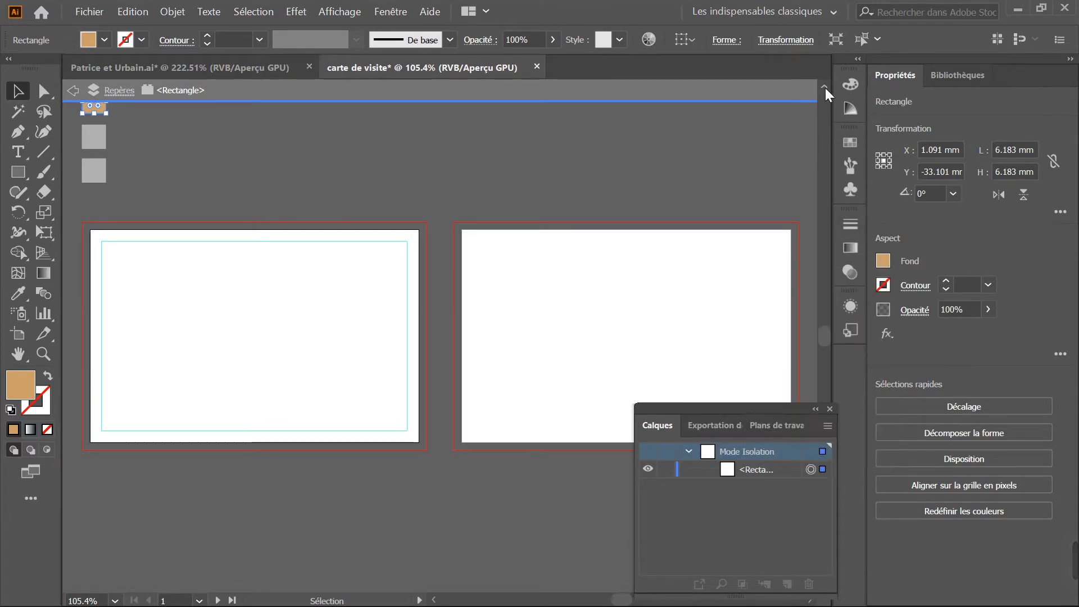
{"action": "left_click", "coordinate": [825, 87]}
{"action": "left_click", "coordinate": [825, 87]}
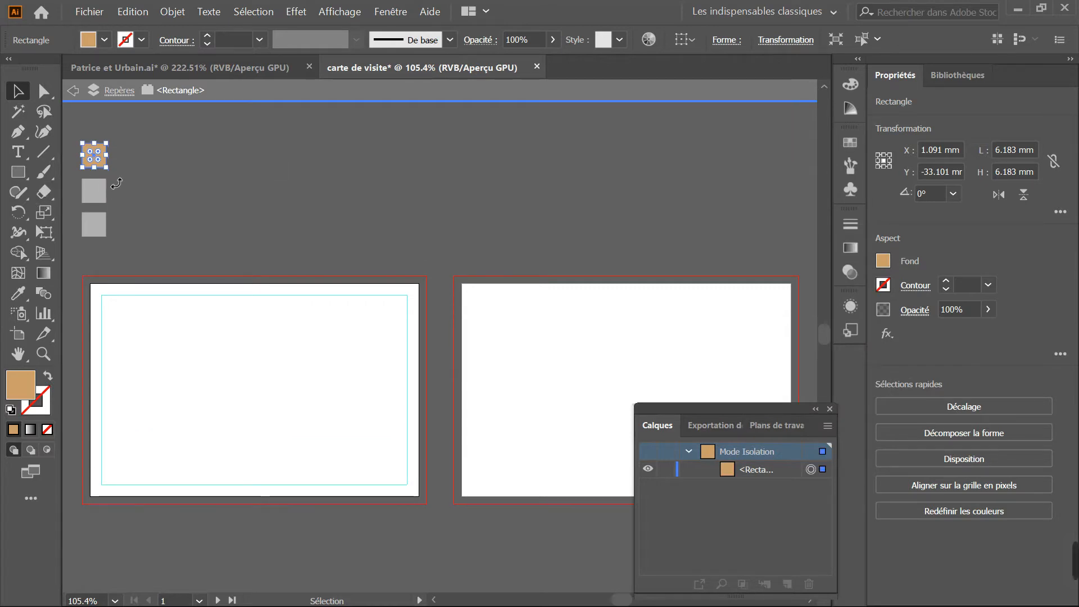
{"action": "double_click", "coordinate": [44, 272]}
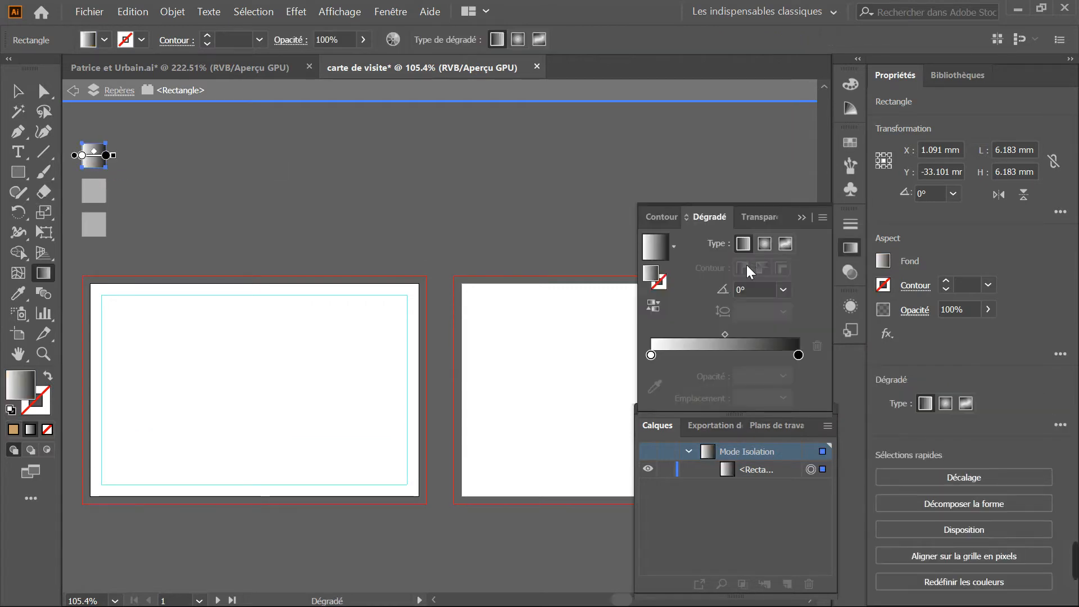
{"action": "double_click", "coordinate": [651, 356]}
{"action": "left_click", "coordinate": [626, 431]}
Set the gradient's end stop to the medium brown swatch and change the gradient type to radial
{"action": "left_click", "coordinate": [799, 353]}
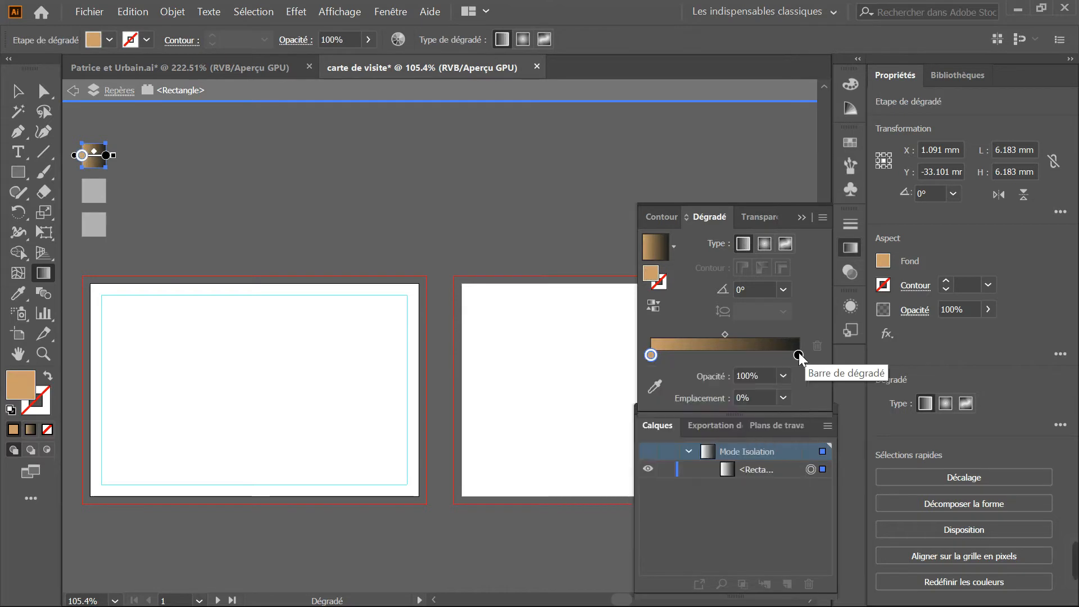
{"action": "double_click", "coordinate": [799, 355]}
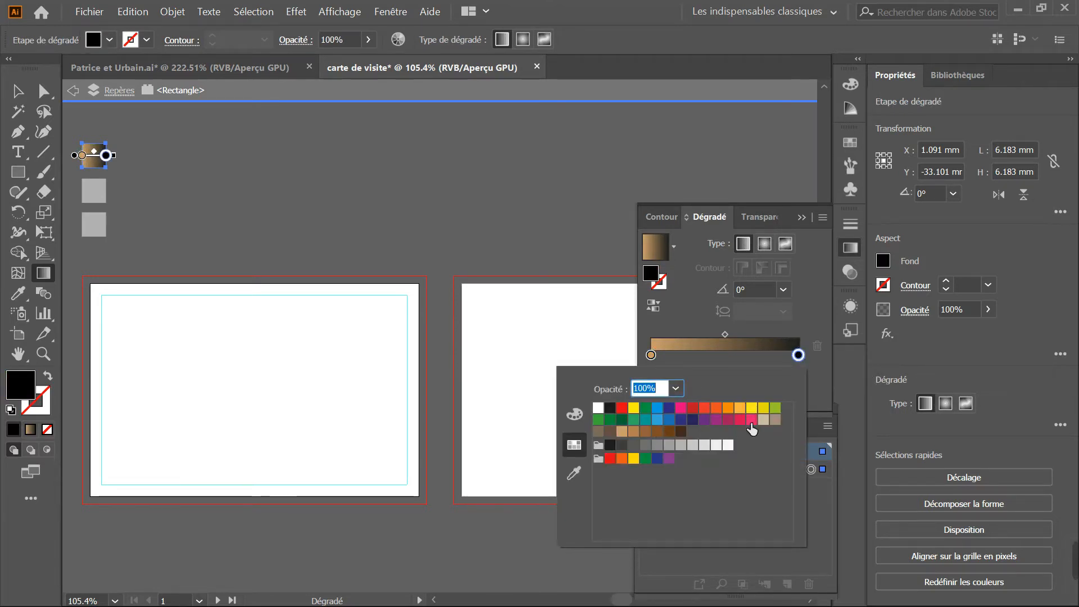
{"action": "left_click", "coordinate": [729, 408]}
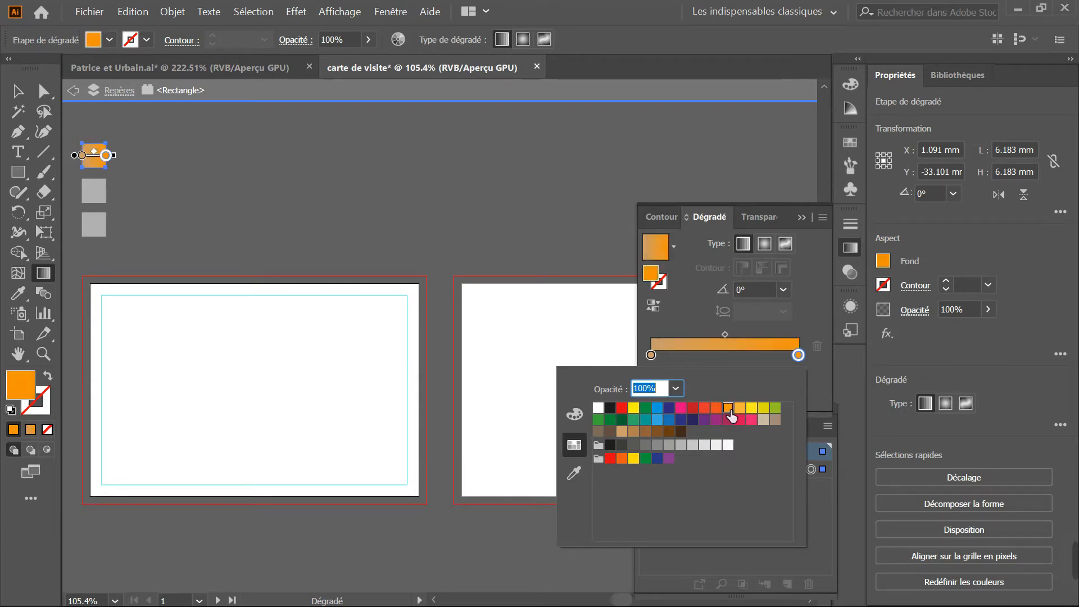
{"action": "left_click", "coordinate": [635, 433]}
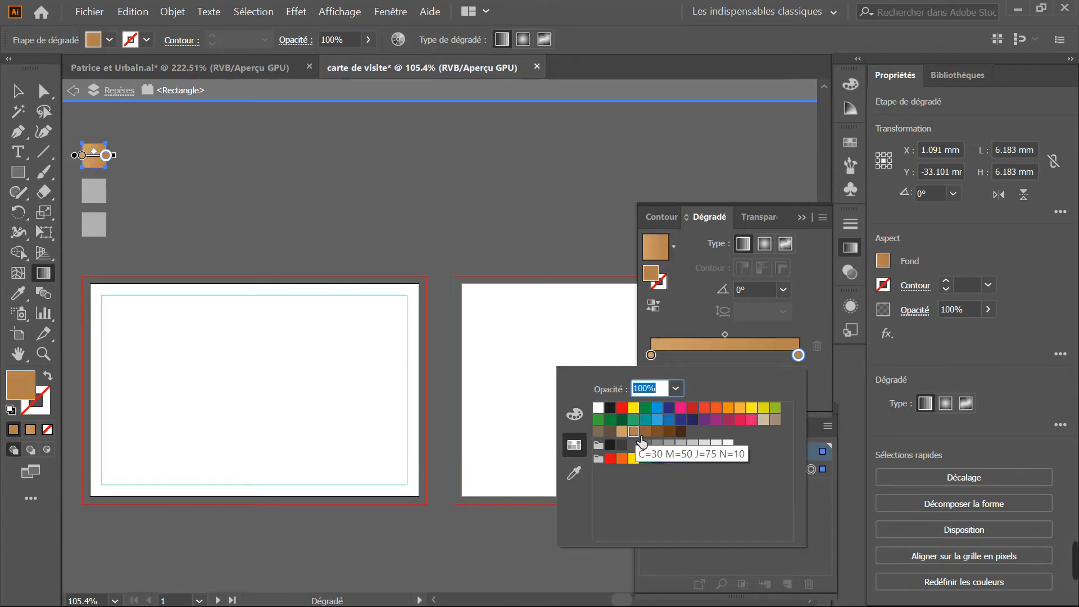
{"action": "left_click", "coordinate": [645, 432]}
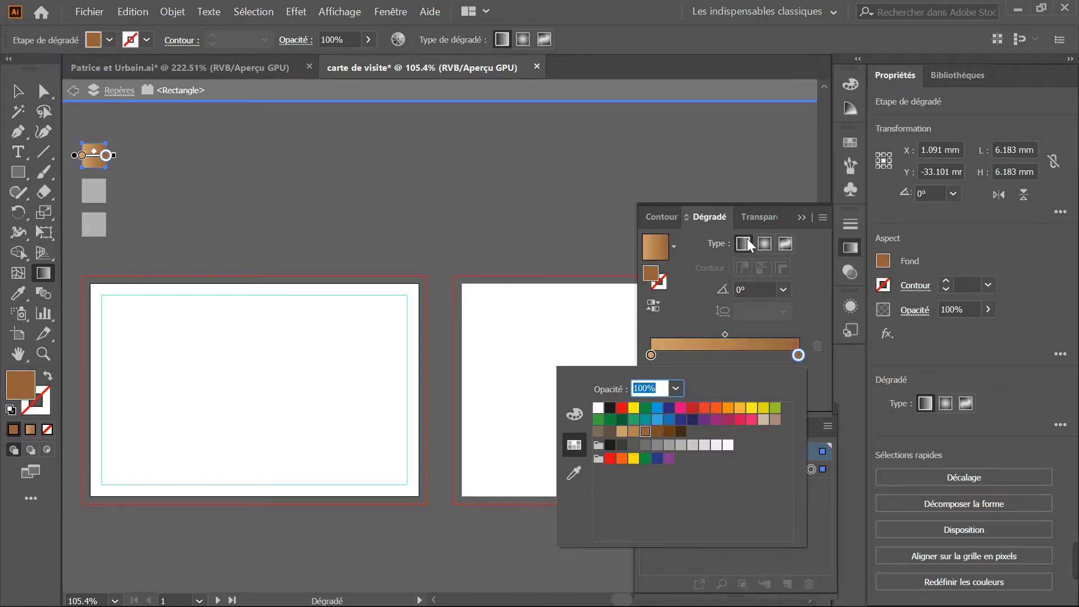
{"action": "left_click", "coordinate": [764, 244]}
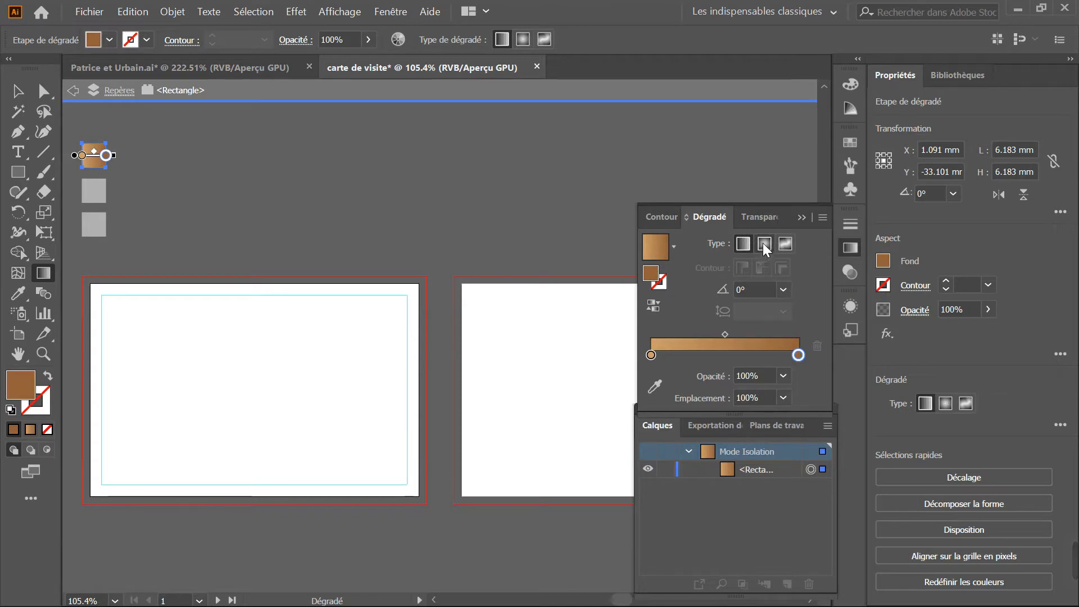
{"action": "left_click", "coordinate": [763, 243]}
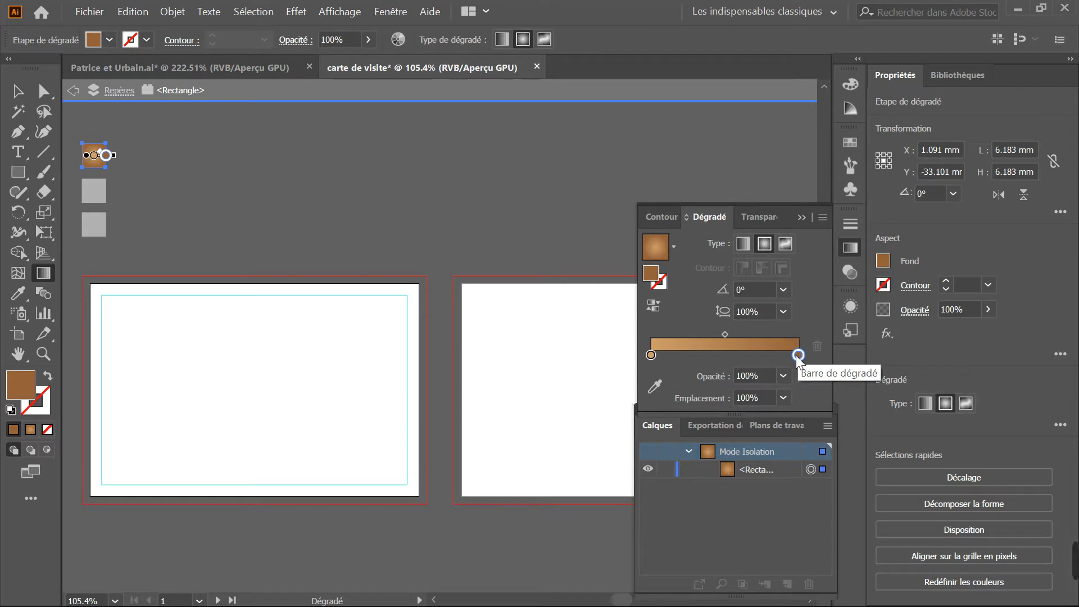
Recolour the radial gradient with a black starting stop and a light tan end stop
{"action": "double_click", "coordinate": [650, 354]}
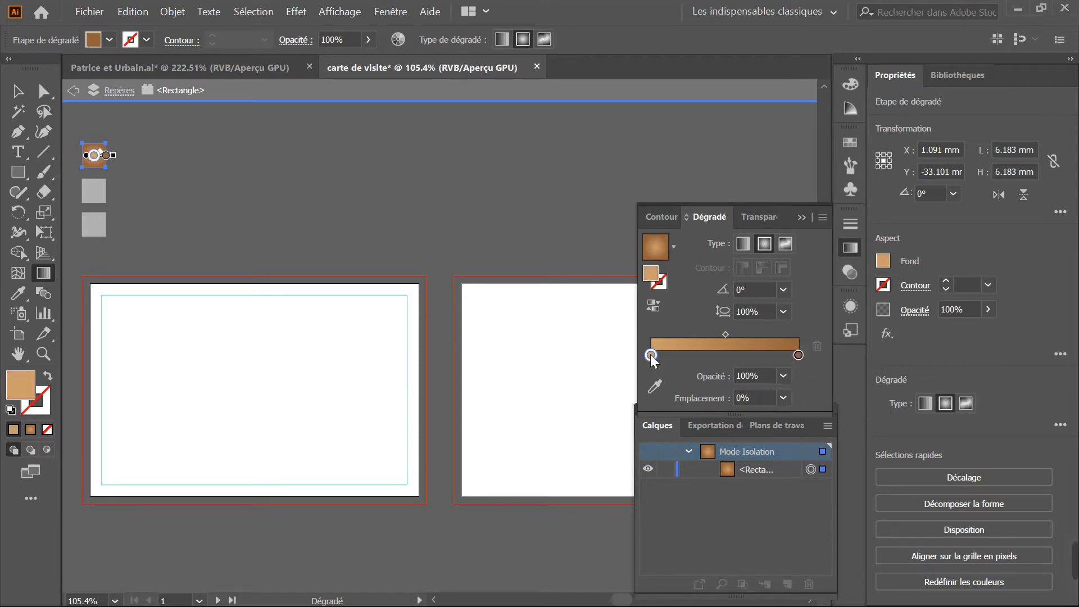
{"action": "left_click", "coordinate": [610, 407]}
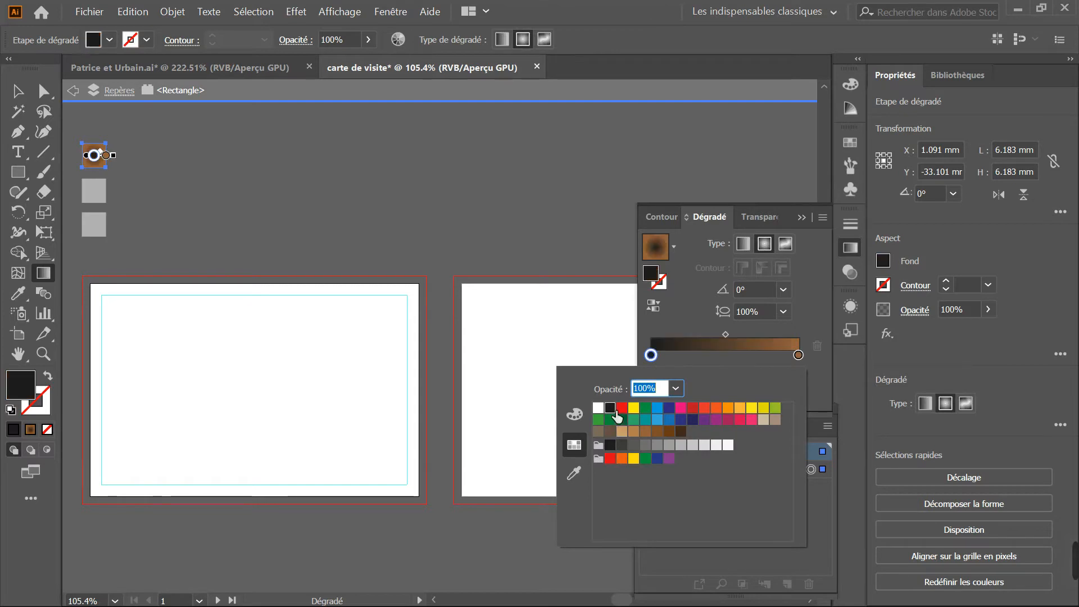
{"action": "left_click", "coordinate": [799, 355]}
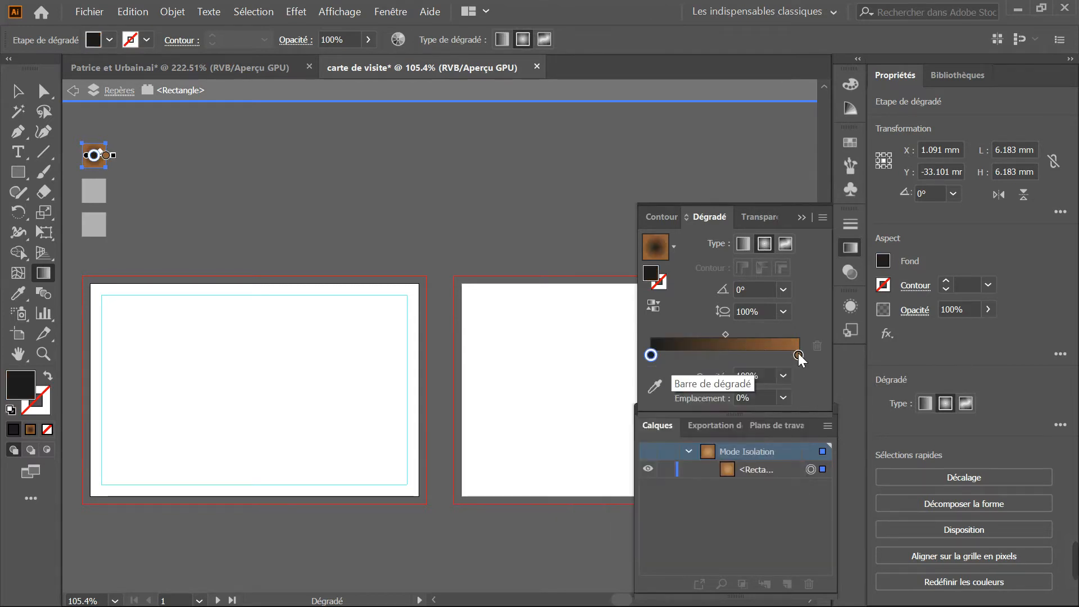
{"action": "double_click", "coordinate": [798, 355]}
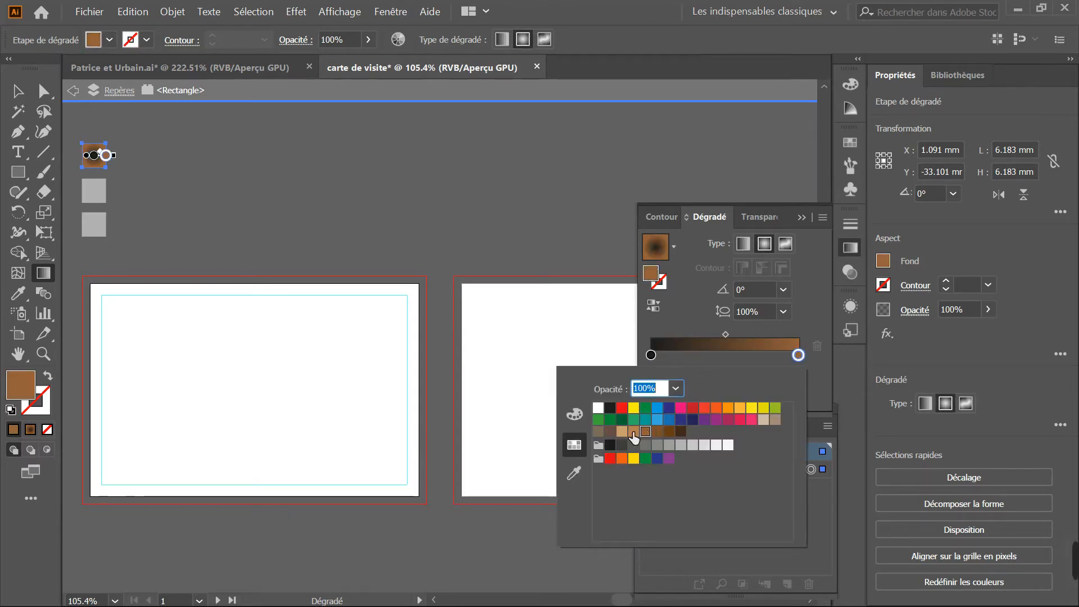
{"action": "left_click", "coordinate": [622, 431]}
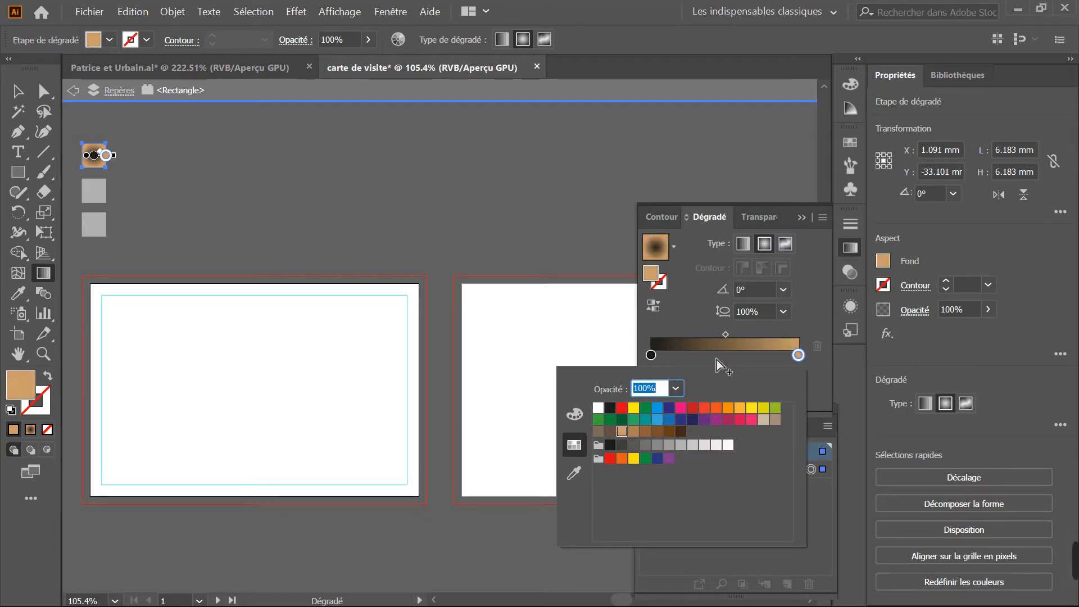
Shift the radial gradient's light tan stop to the 18.44% location and leave the square's isolation mode
{"action": "left_click", "coordinate": [799, 356]}
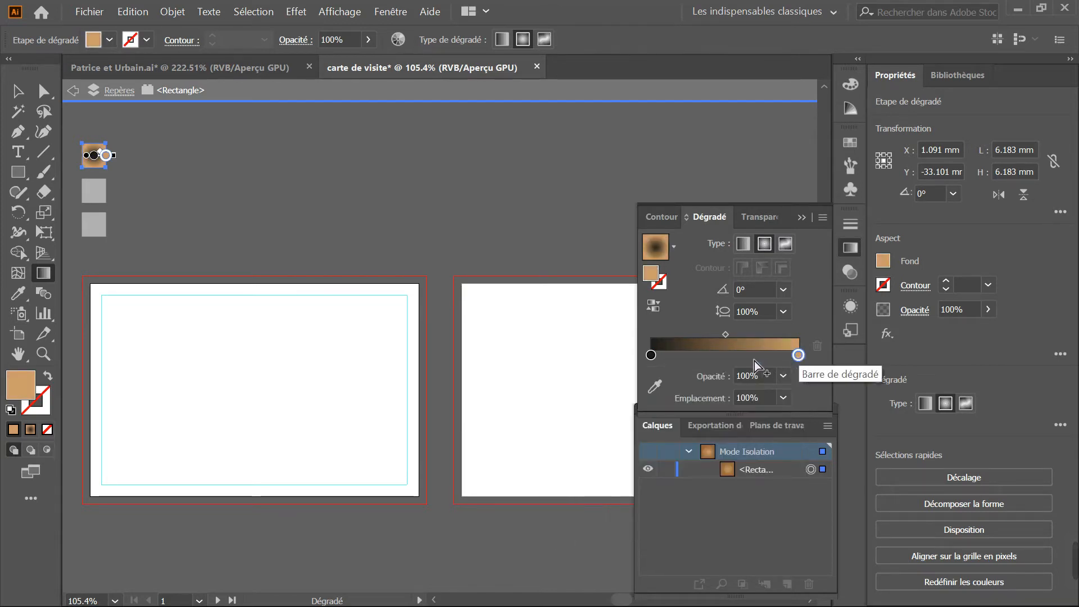
{"action": "left_click_drag", "start_coordinate": [799, 355], "coordinate": [689, 357]}
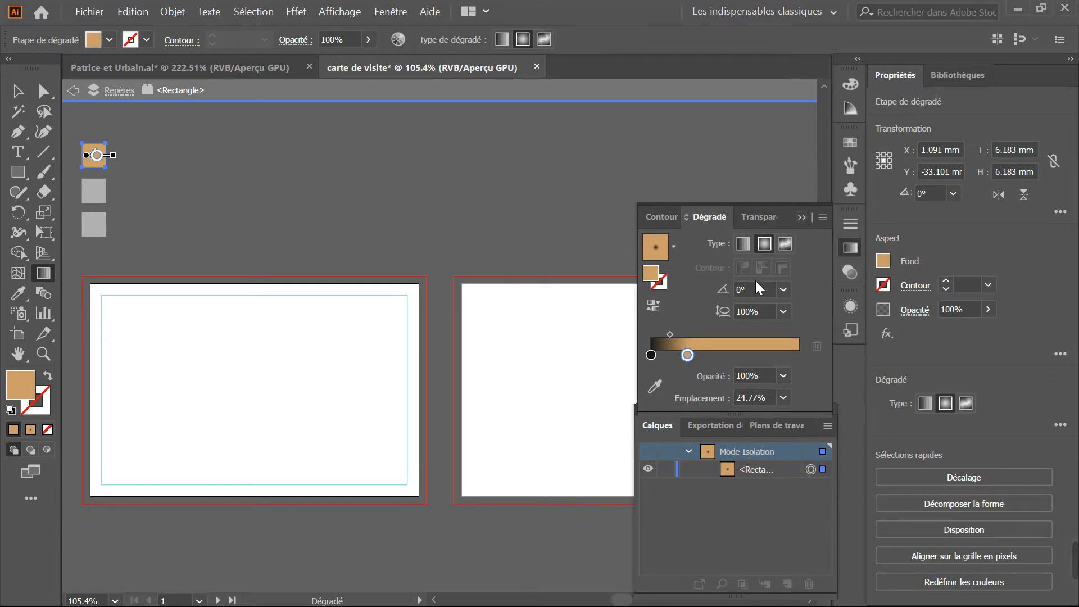
{"action": "left_click_drag", "start_coordinate": [687, 355], "coordinate": [677, 357]}
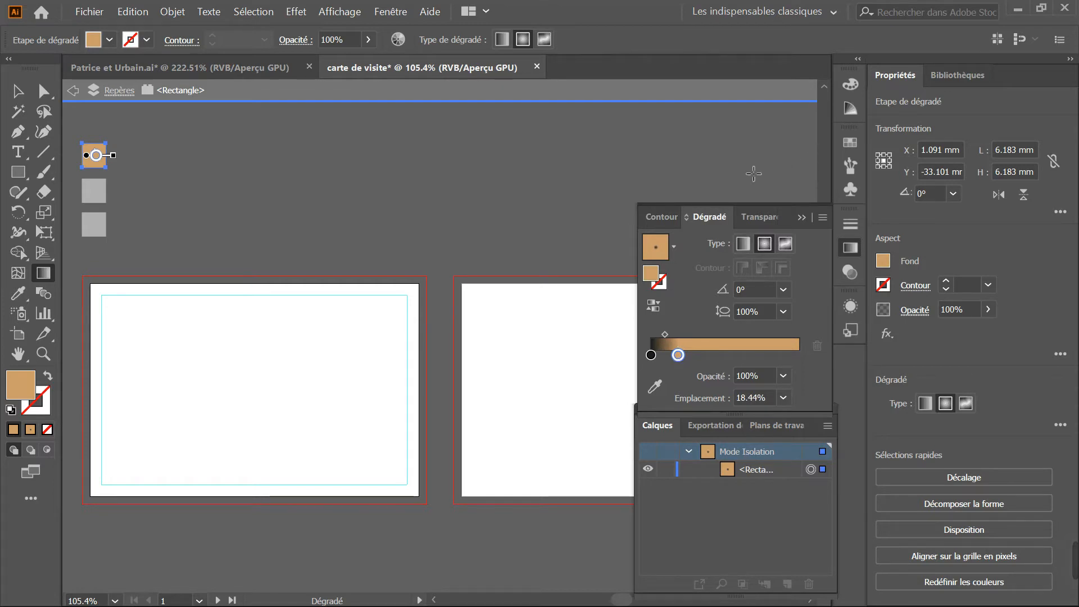
{"action": "left_click", "coordinate": [18, 92]}
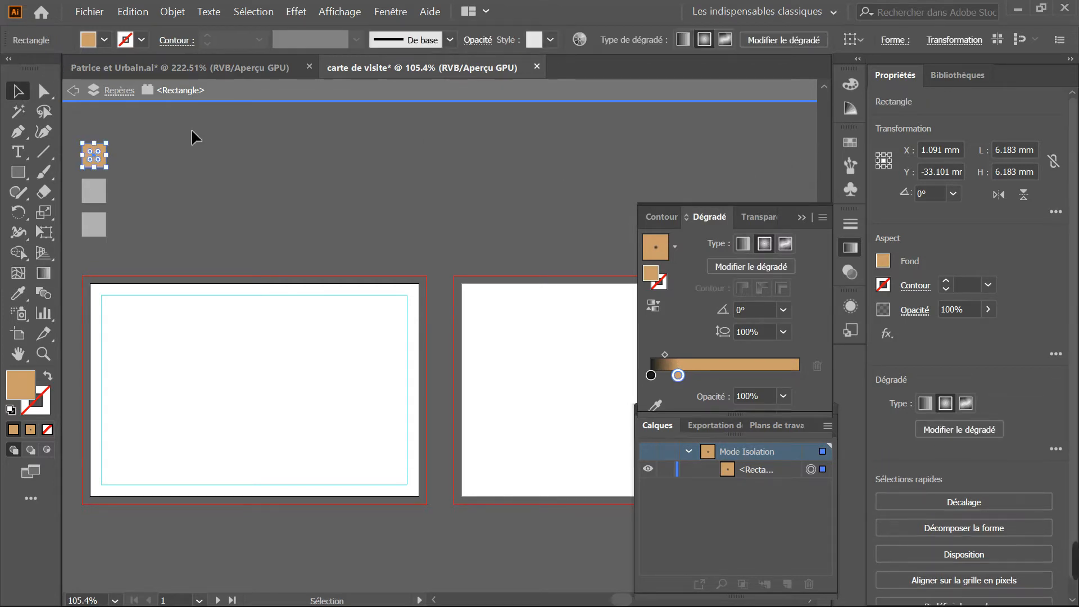
{"action": "double_click", "coordinate": [102, 195]}
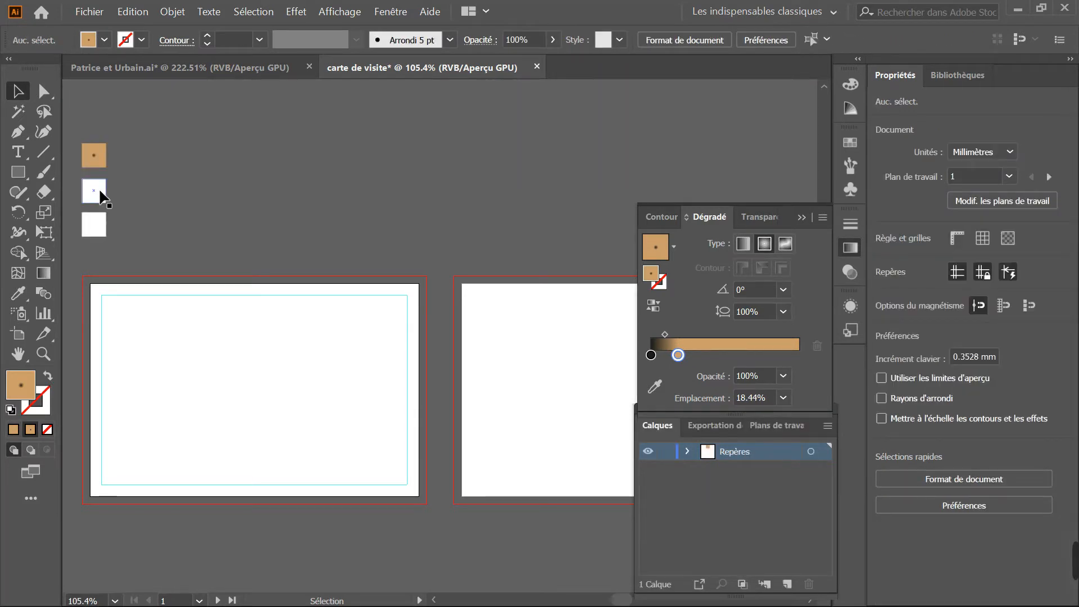
Fill the middle reference square with the black swatch, collapsing the Transform and Gradient panels
{"action": "left_click", "coordinate": [100, 194]}
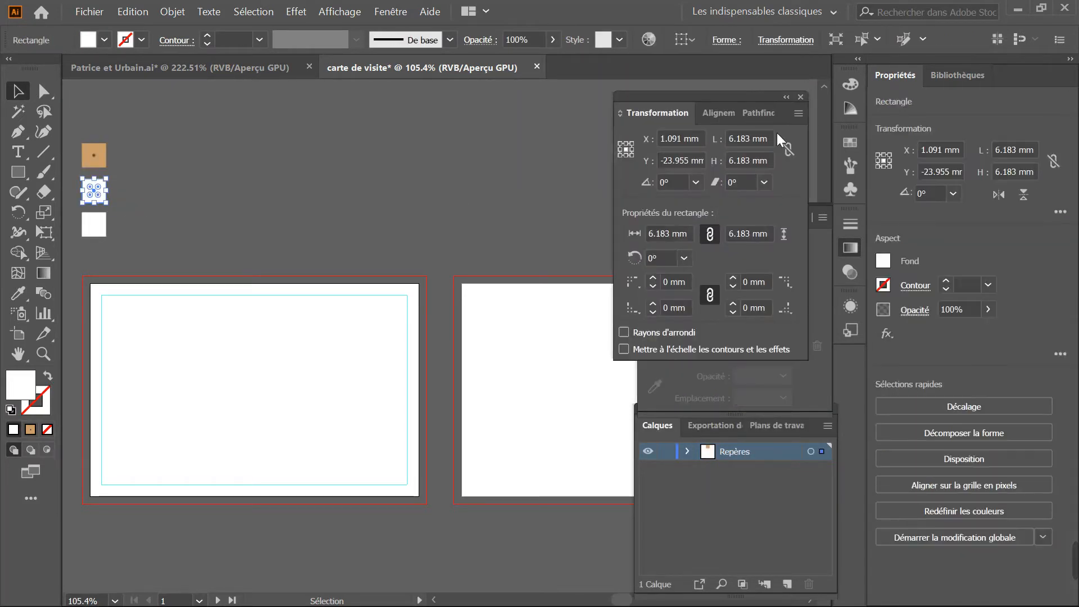
{"action": "left_click", "coordinate": [787, 97]}
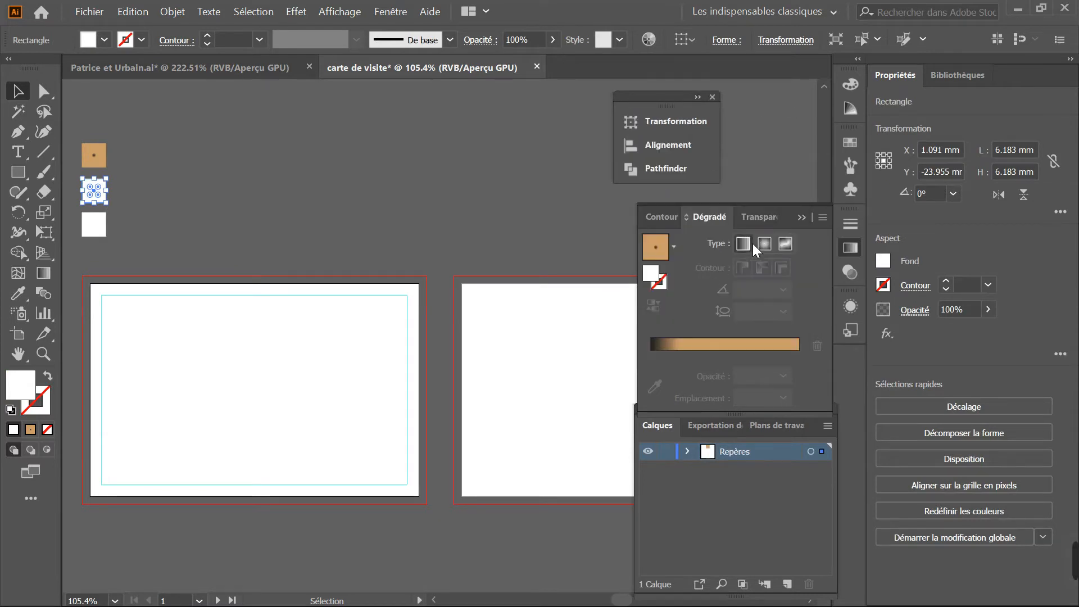
{"action": "left_click", "coordinate": [802, 216]}
{"action": "left_click", "coordinate": [883, 261]}
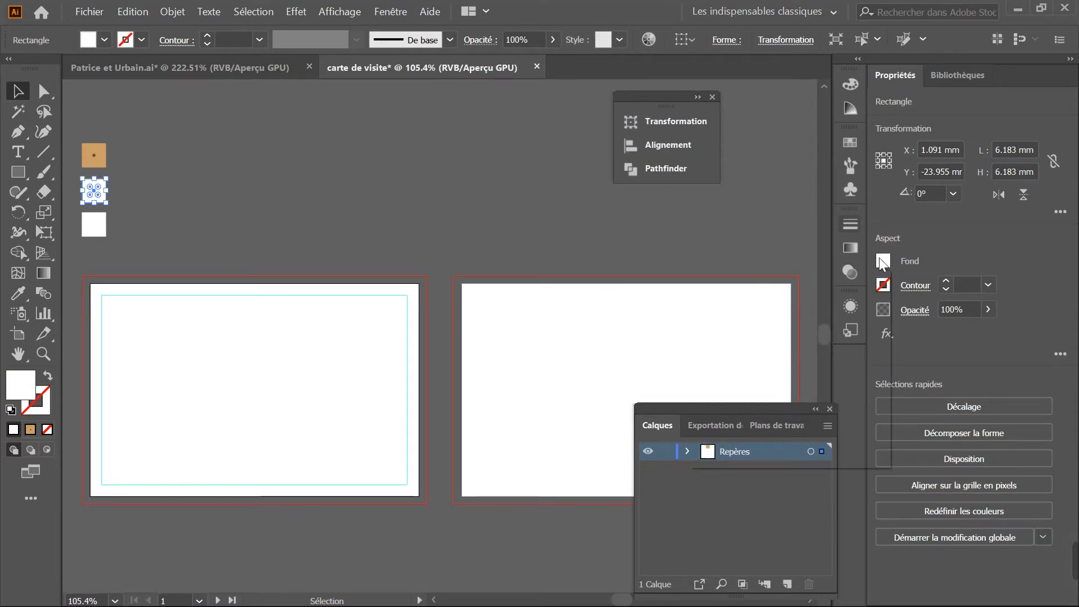
{"action": "left_click", "coordinate": [777, 327]}
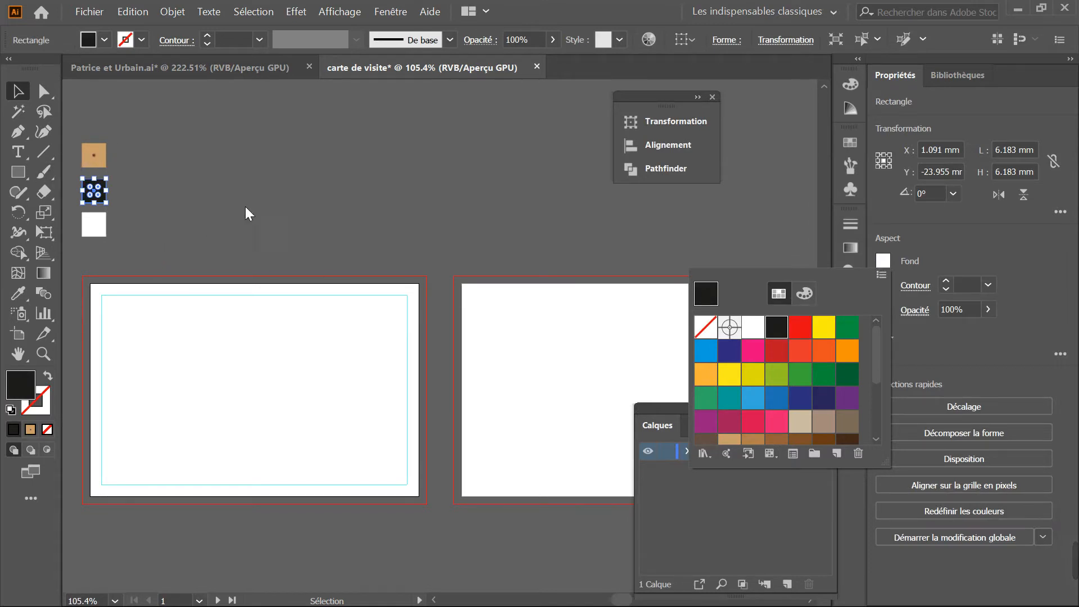
Keep the lowest reference square white and align it vertically beneath the black square
{"action": "left_click", "coordinate": [92, 228]}
{"action": "left_click_drag", "start_coordinate": [91, 228], "coordinate": [103, 230]}
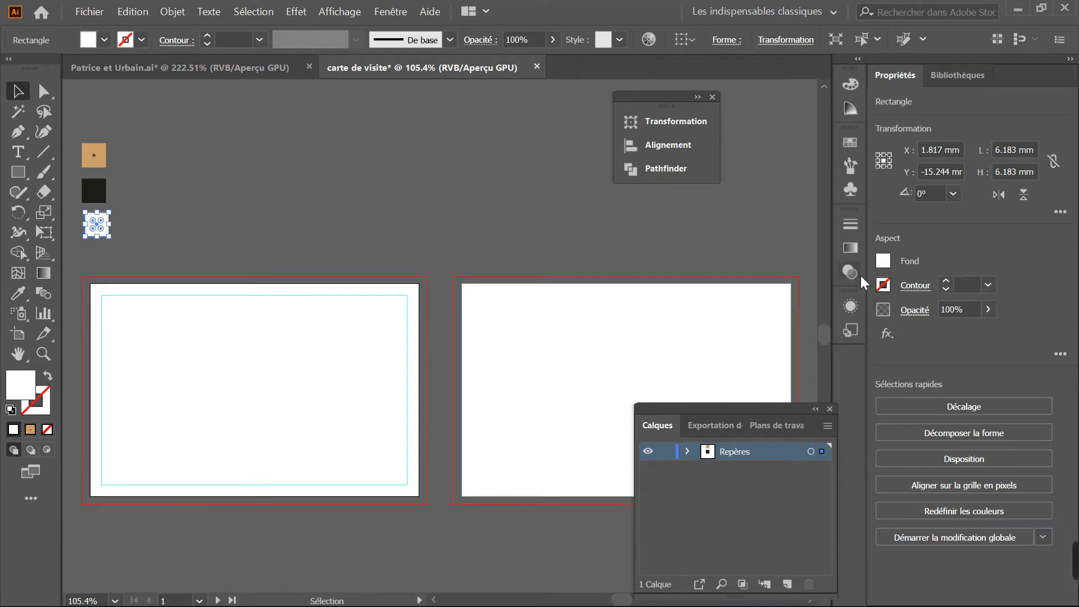
{"action": "left_click", "coordinate": [881, 265]}
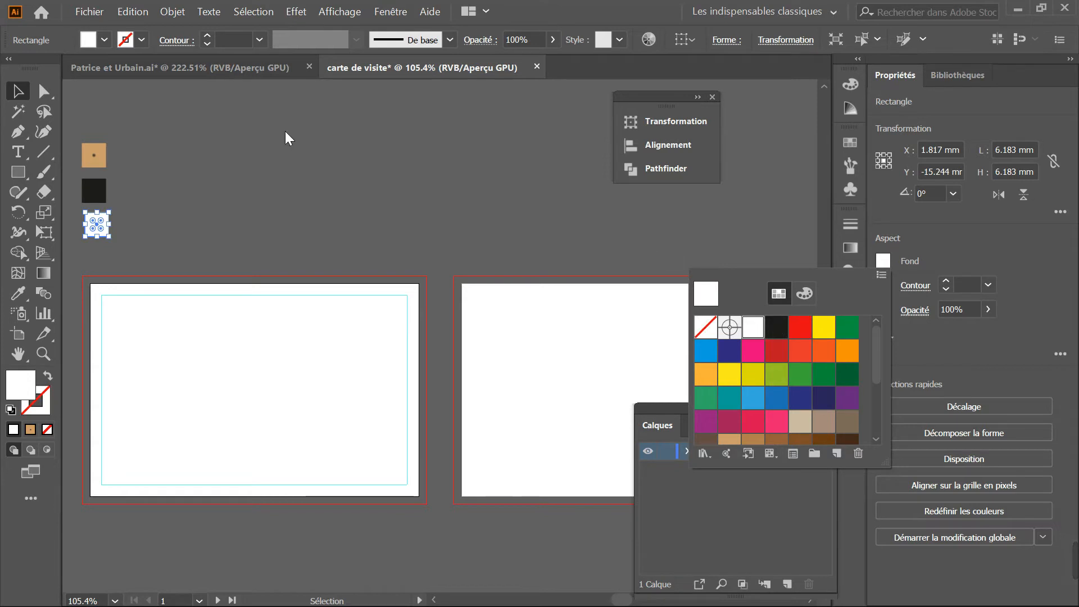
{"action": "left_click", "coordinate": [130, 227]}
{"action": "left_click", "coordinate": [123, 223]}
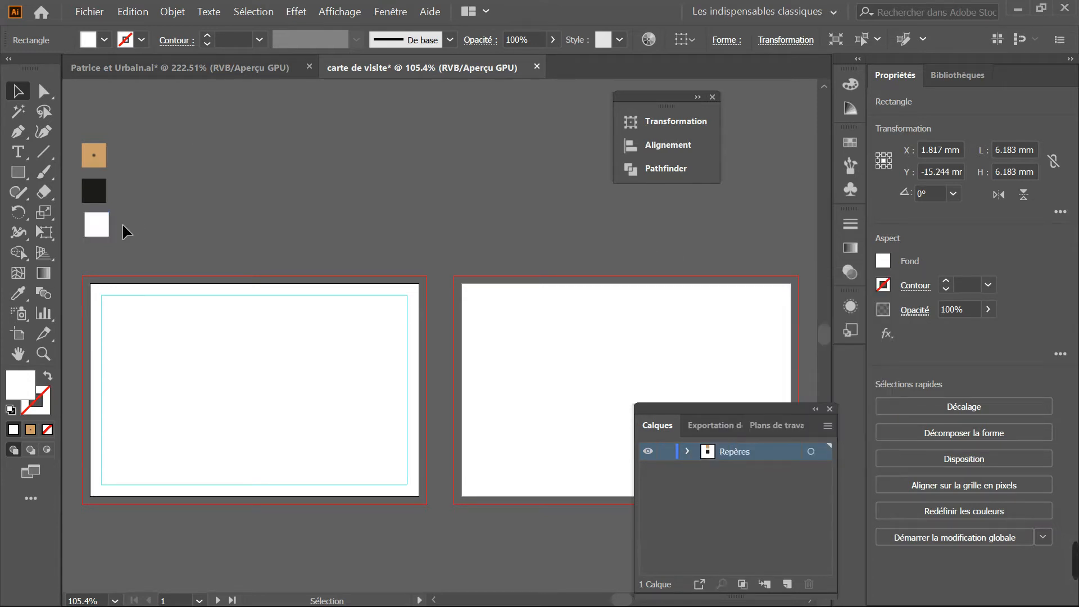
{"action": "left_click_drag", "start_coordinate": [94, 232], "coordinate": [85, 231]}
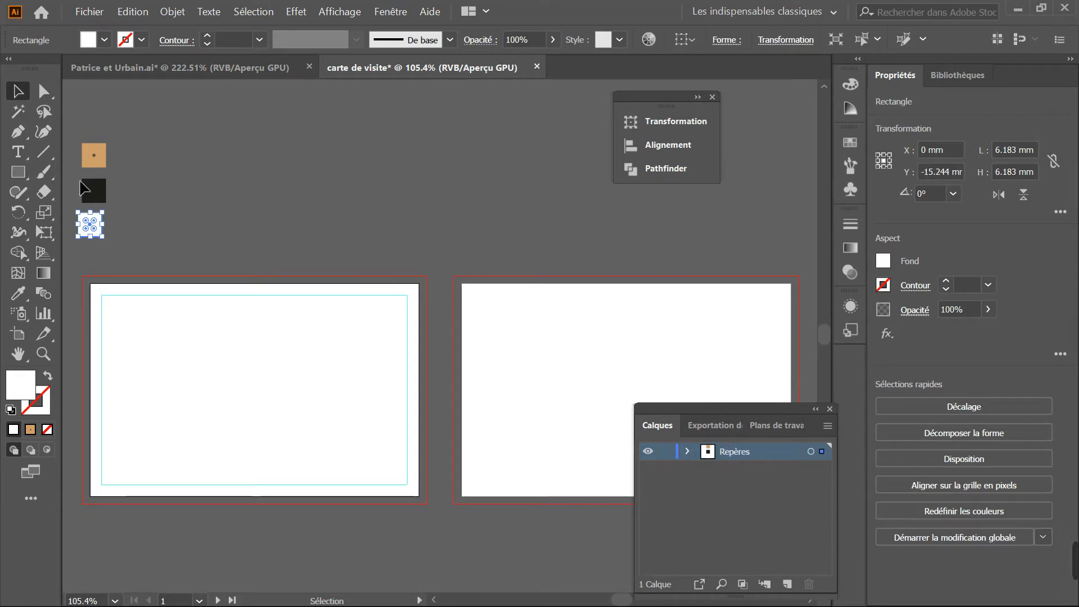
{"action": "left_click", "coordinate": [141, 167]}
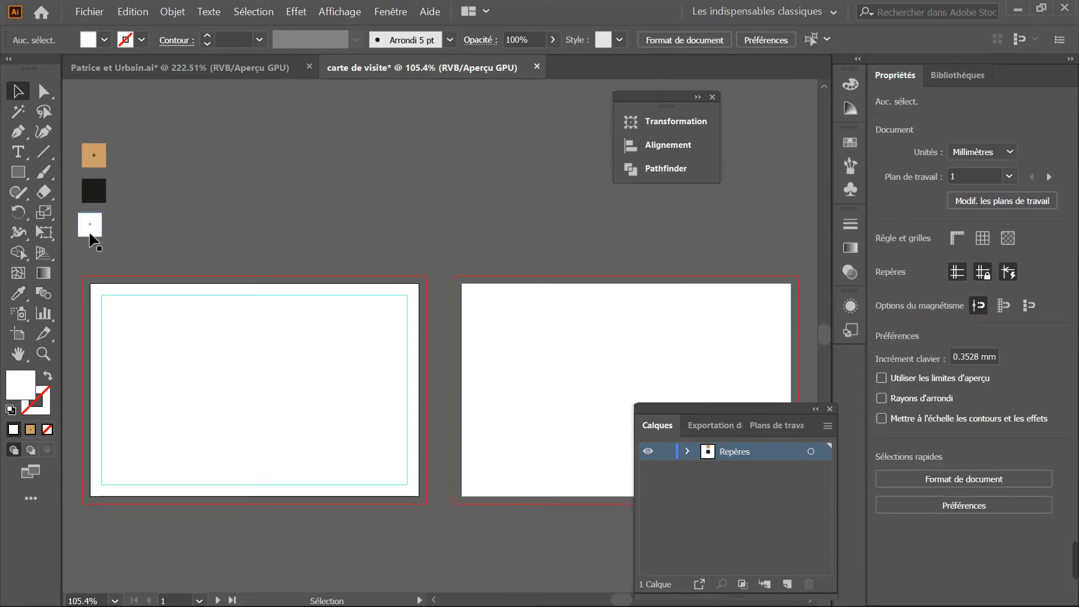
{"action": "left_click_drag", "start_coordinate": [91, 234], "coordinate": [94, 235]}
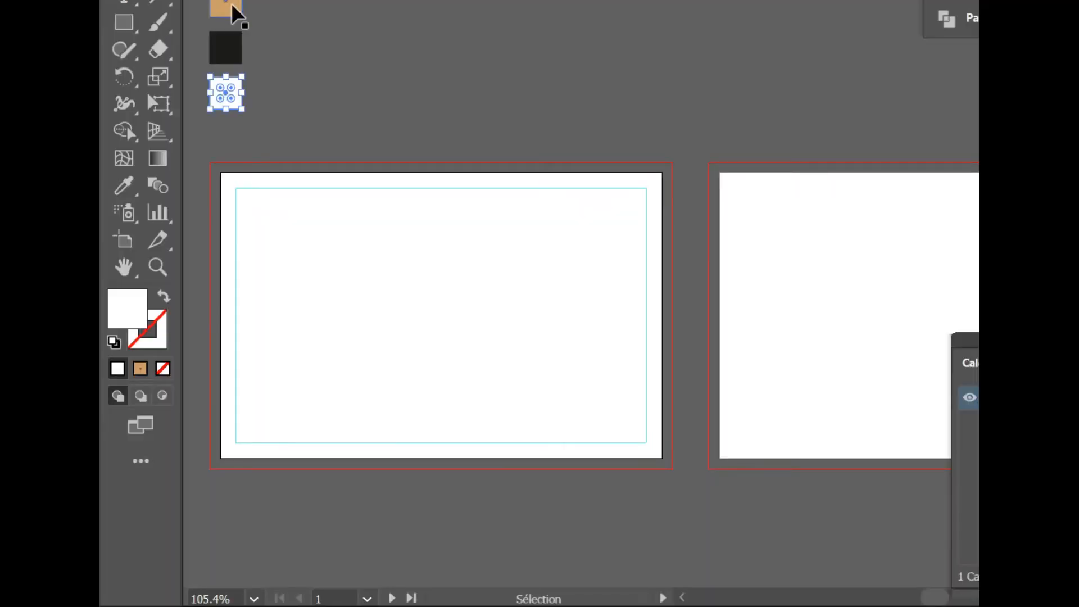
Duplicate the tan gradient square into the empty area above the first artboard and rotate the copy to 315° to form a diamond
{"action": "left_click_drag", "start_coordinate": [236, 13], "coordinate": [500, 101]}
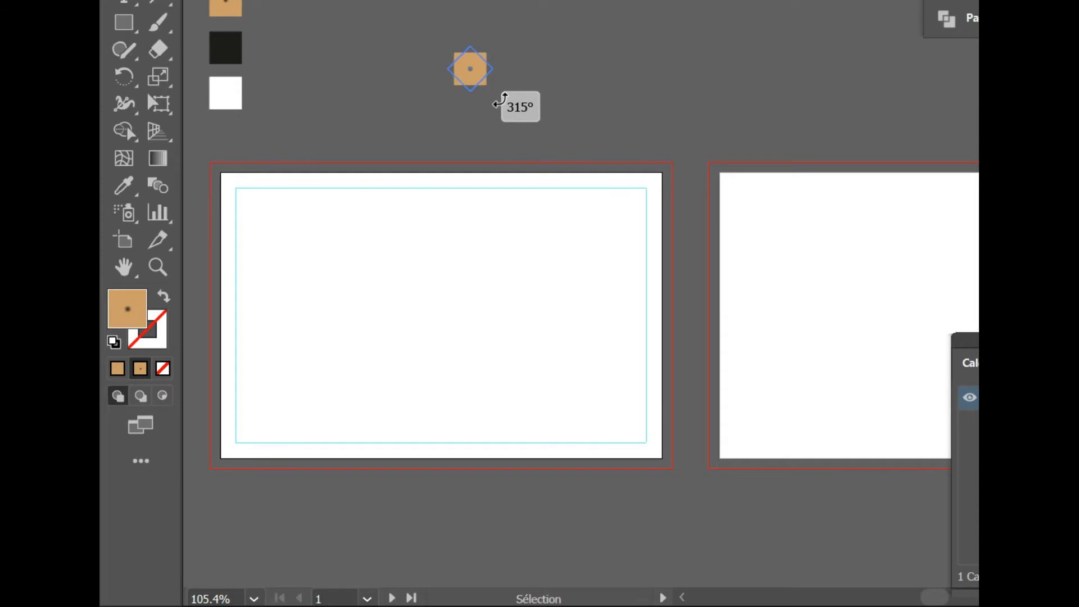
{"action": "left_click_drag", "start_coordinate": [500, 102], "coordinate": [500, 101]}
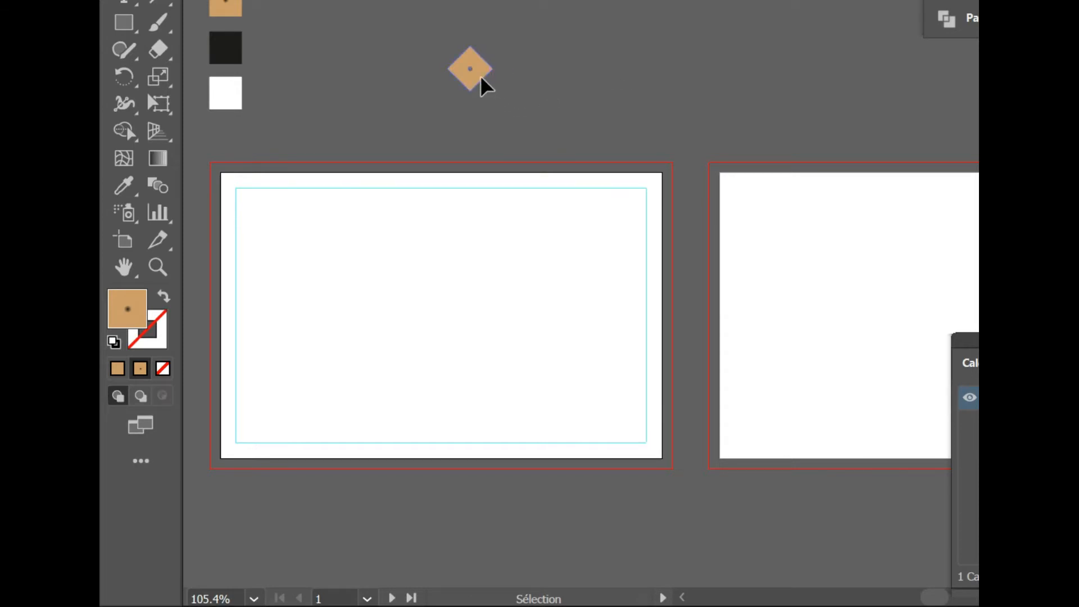
{"action": "left_click_drag", "start_coordinate": [503, 93], "coordinate": [499, 96]}
{"action": "left_click_drag", "start_coordinate": [499, 97], "coordinate": [494, 97]}
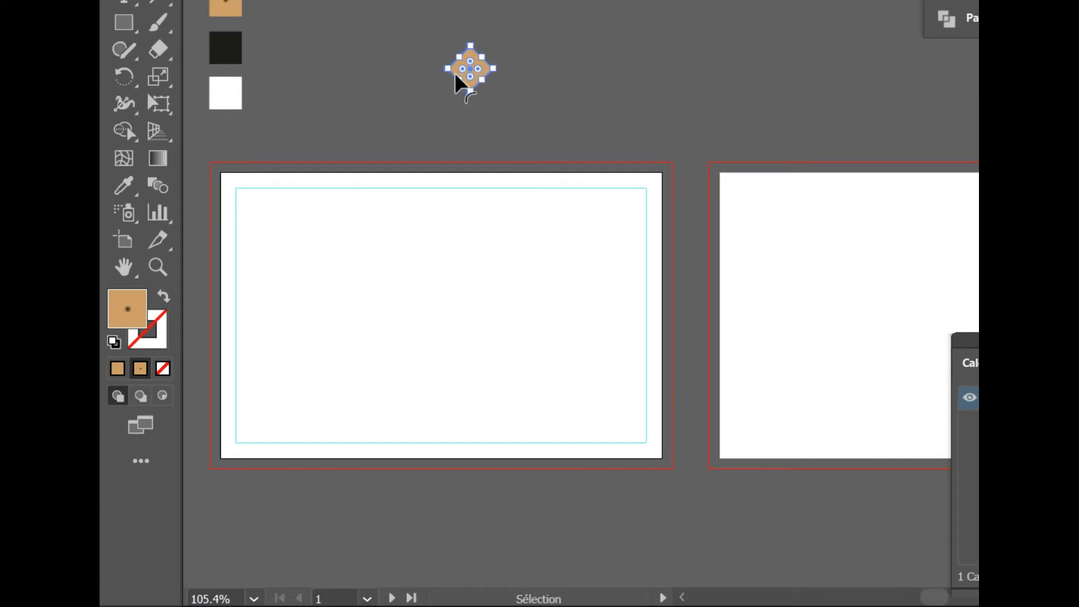
Reposition the diamond above the first artboard, clear of the bleed line and beside the white reference square
{"action": "left_click_drag", "start_coordinate": [454, 76], "coordinate": [282, 161]}
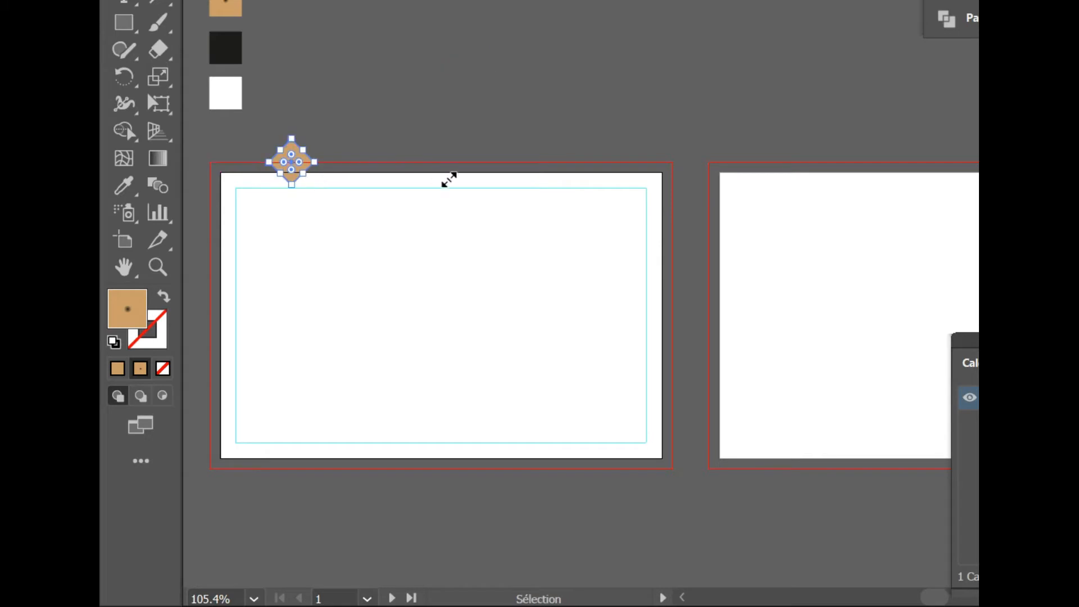
{"action": "left_click", "coordinate": [356, 138]}
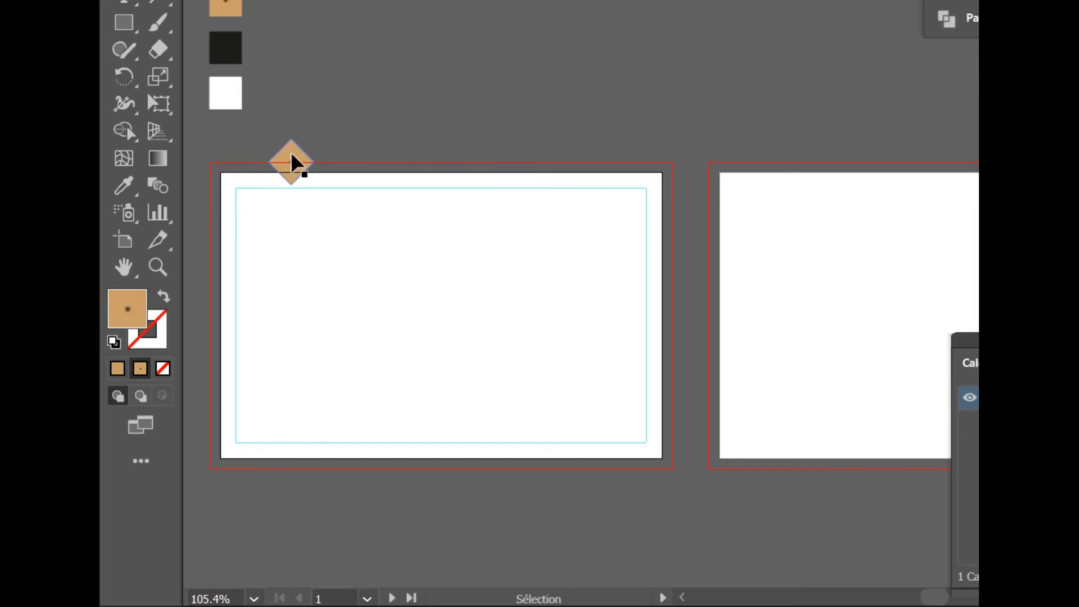
{"action": "left_click_drag", "start_coordinate": [292, 163], "coordinate": [307, 107]}
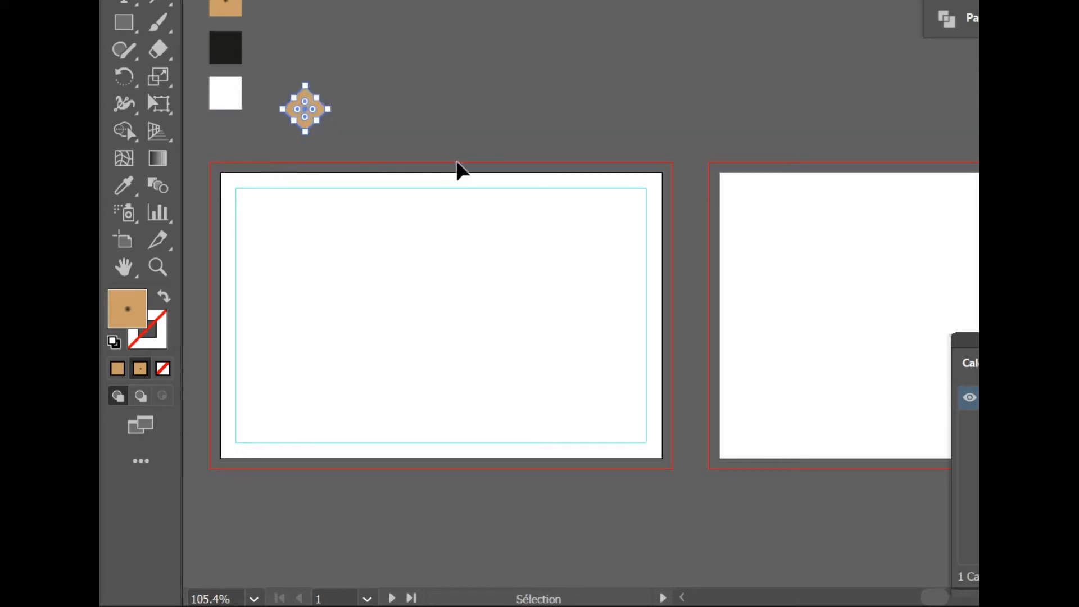
{"action": "left_click", "coordinate": [382, 123]}
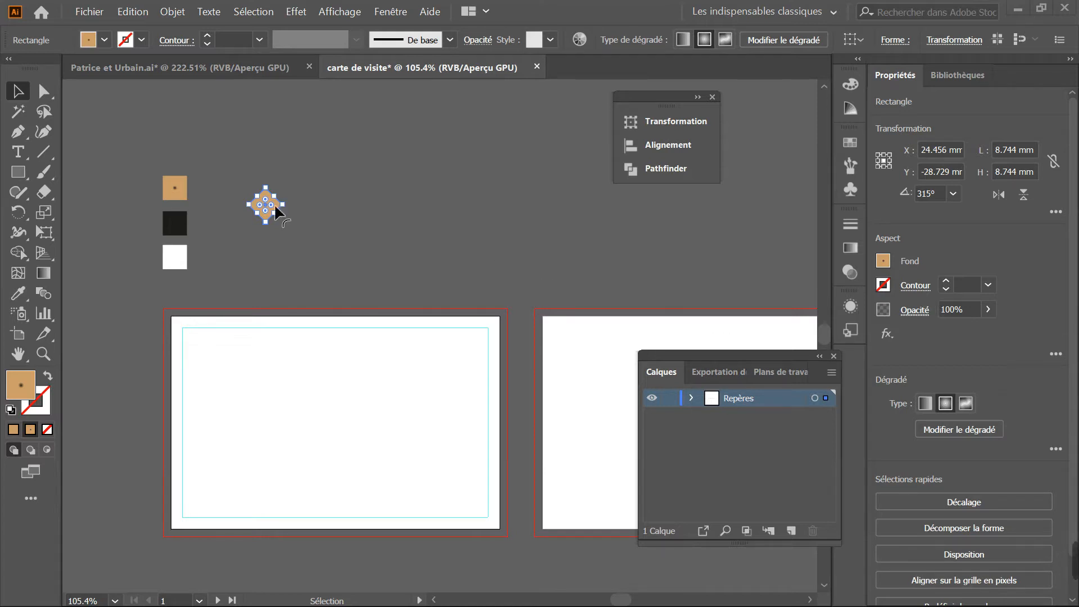
Copy the diamond horizontally so the corners touch, and repeat the transformation until the row holds 12 diamonds
{"action": "key", "text": "ctrl"}
{"action": "key", "text": "ctrl+d"}
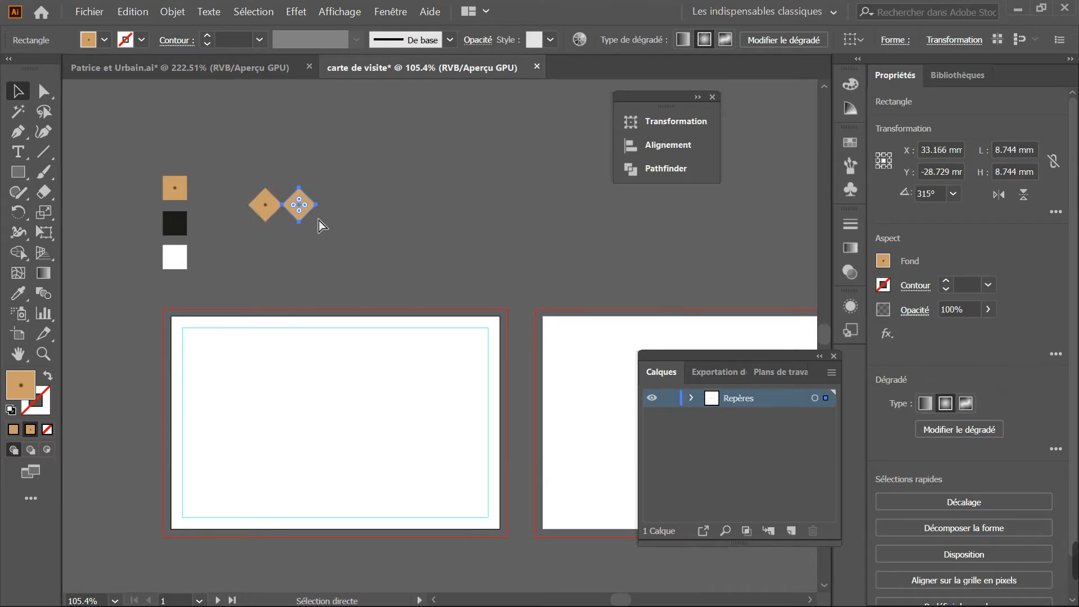
{"action": "key", "text": "ctrl+d"}
{"action": "key", "text": "ctrl+d"}
{"action": "key", "text": "ctrl+d"}
{"action": "key", "text": "ctrl+d"}
{"action": "key", "text": "ctrl+d"}
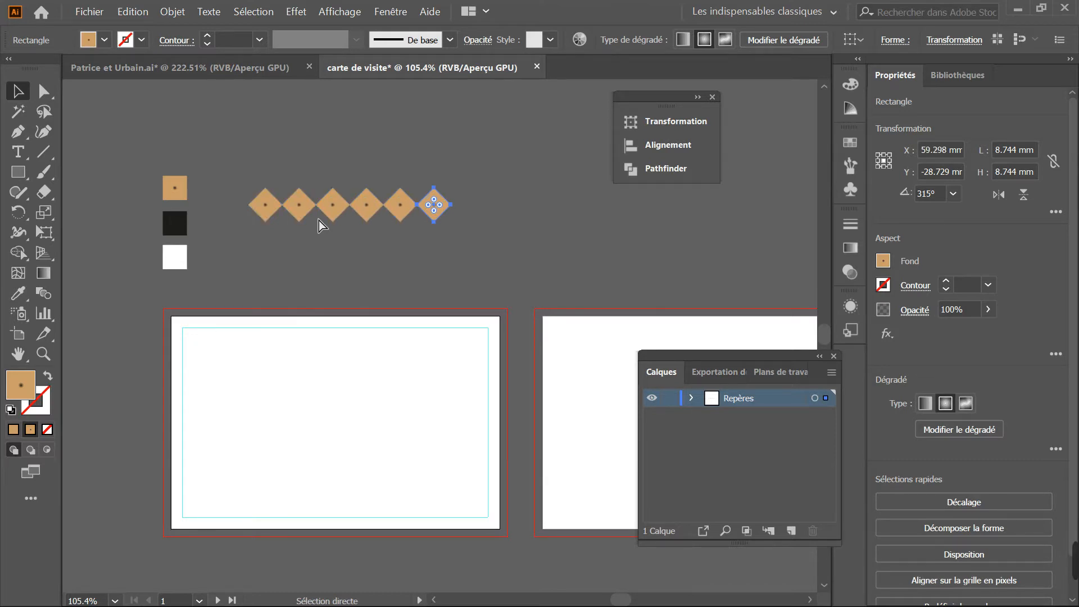
{"action": "key", "text": "ctrl+d"}
{"action": "key", "text": "ctrl+d"}
{"action": "key", "text": "ctrl+d"}
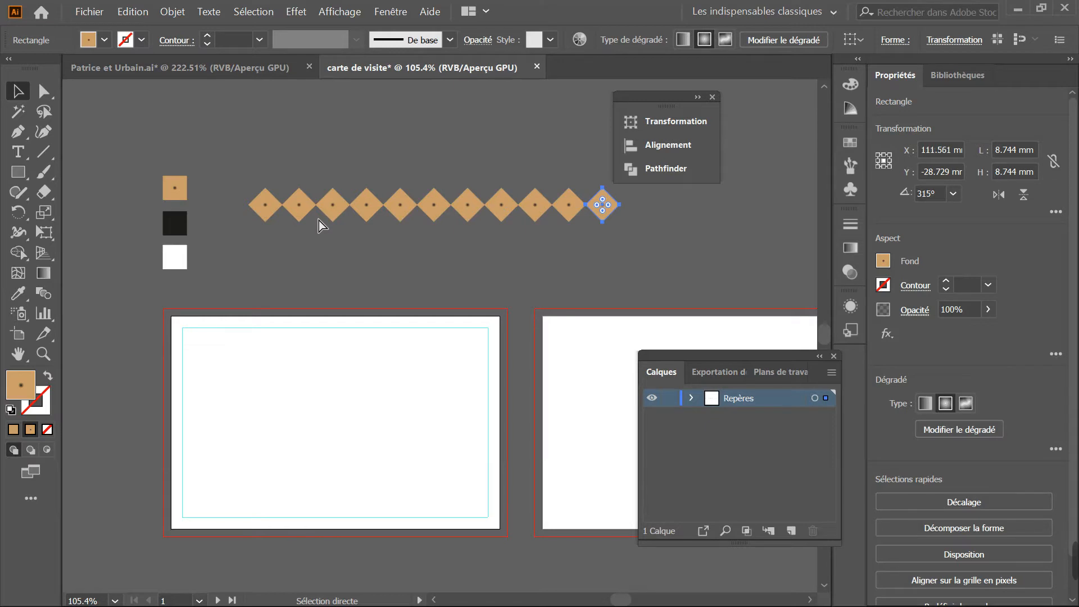
{"action": "key", "text": "ctrl+d"}
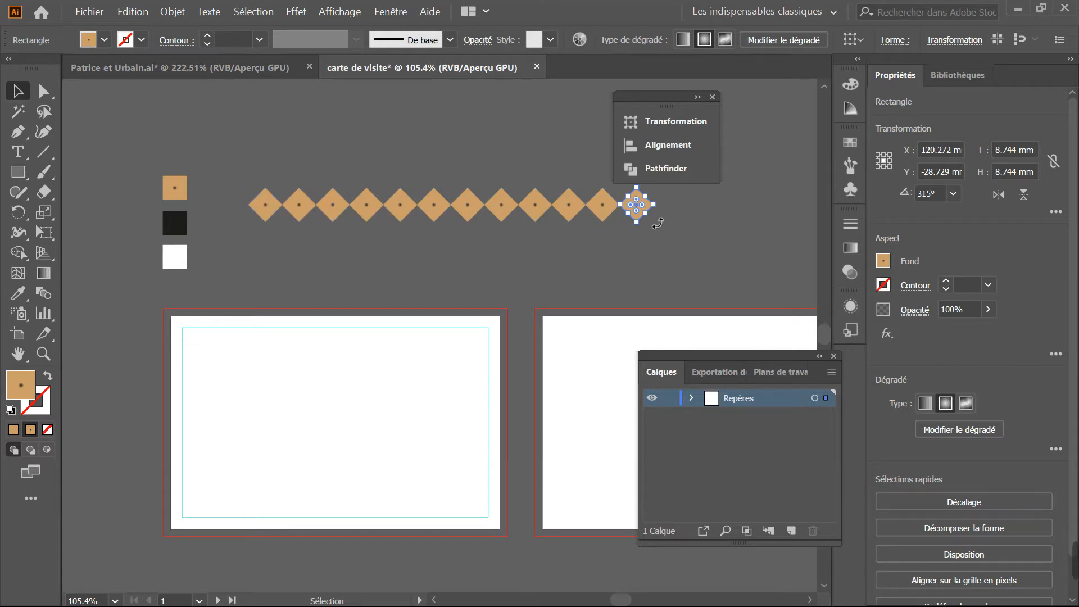
Group the 12 diamonds and shift the row slightly left and up, closer to the reference squares
{"action": "left_click", "coordinate": [242, 173]}
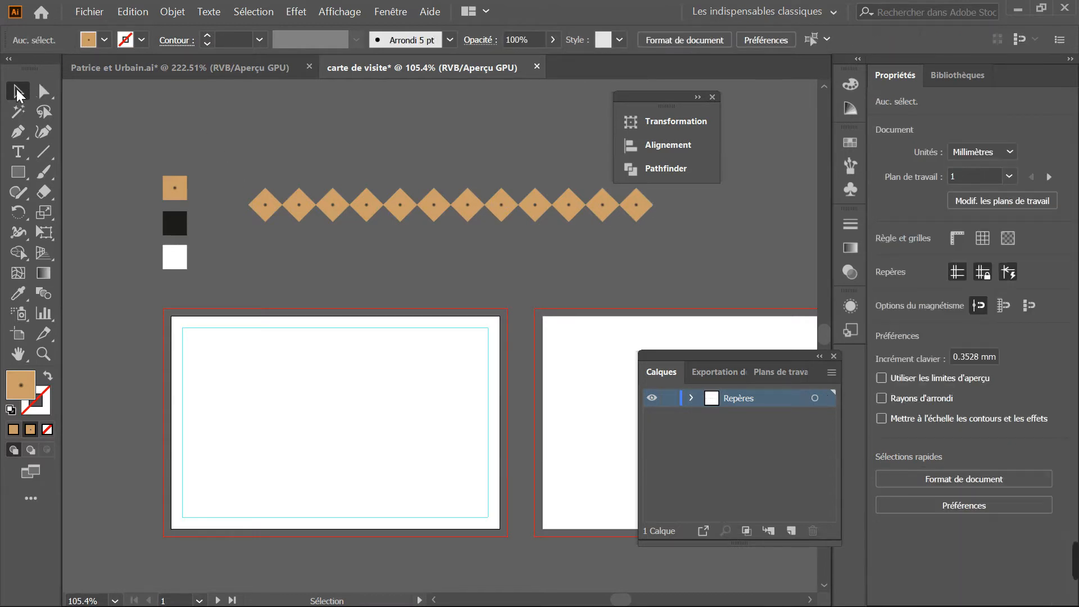
{"action": "left_click_drag", "start_coordinate": [235, 178], "coordinate": [646, 235]}
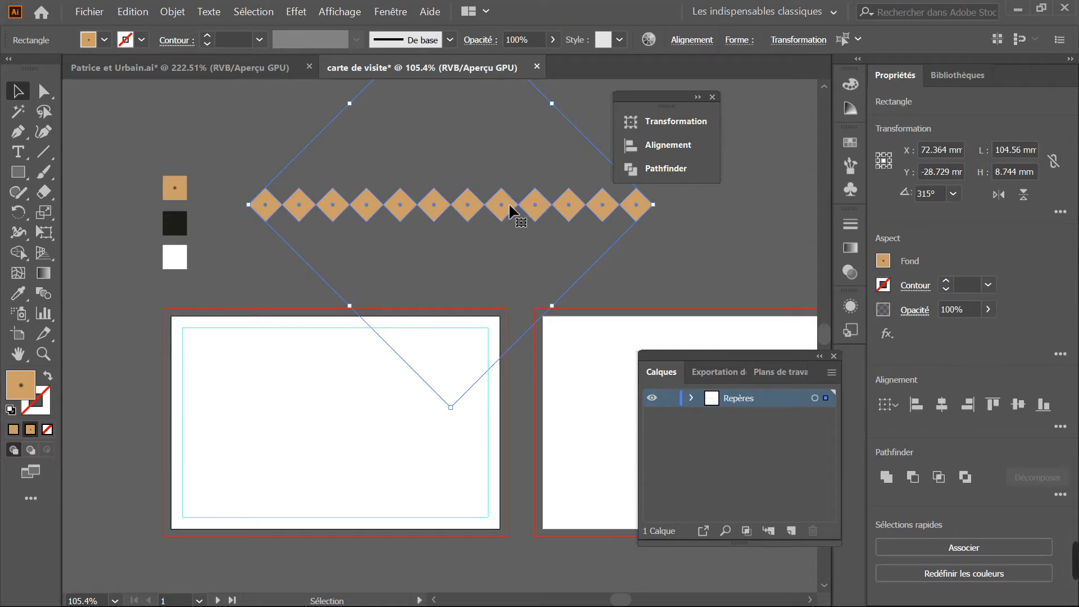
{"action": "right_click", "coordinate": [509, 206]}
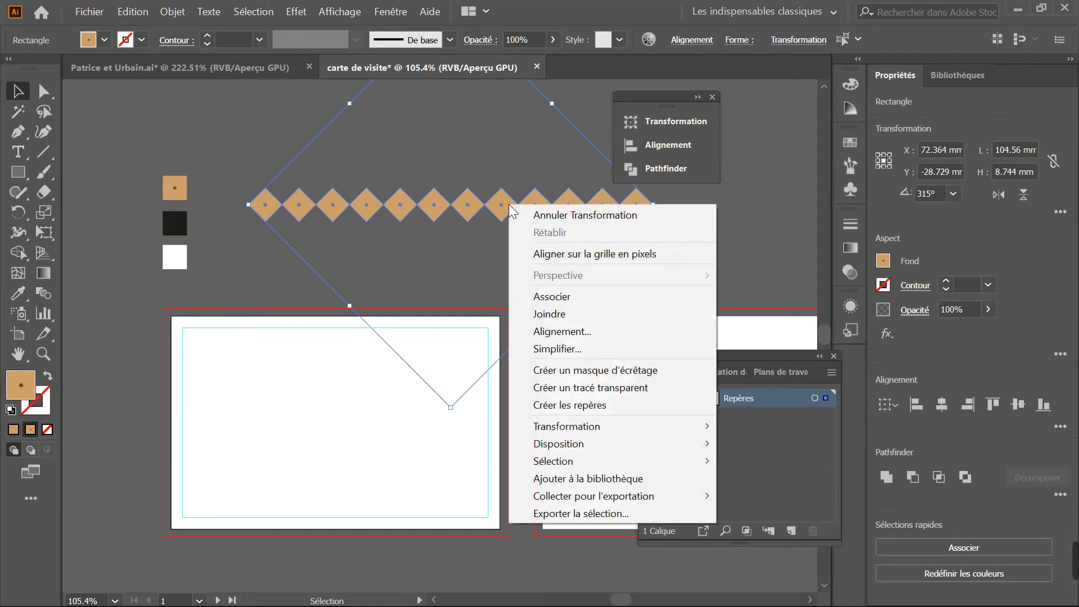
{"action": "left_click", "coordinate": [565, 302]}
{"action": "left_click", "coordinate": [365, 166]}
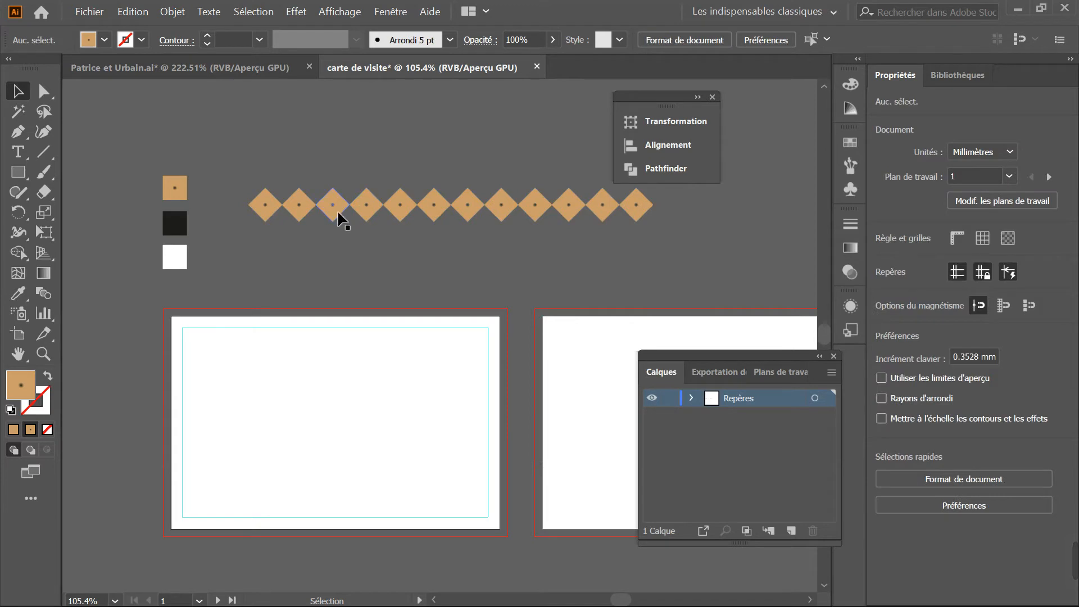
{"action": "left_click_drag", "start_coordinate": [337, 217], "coordinate": [301, 211]}
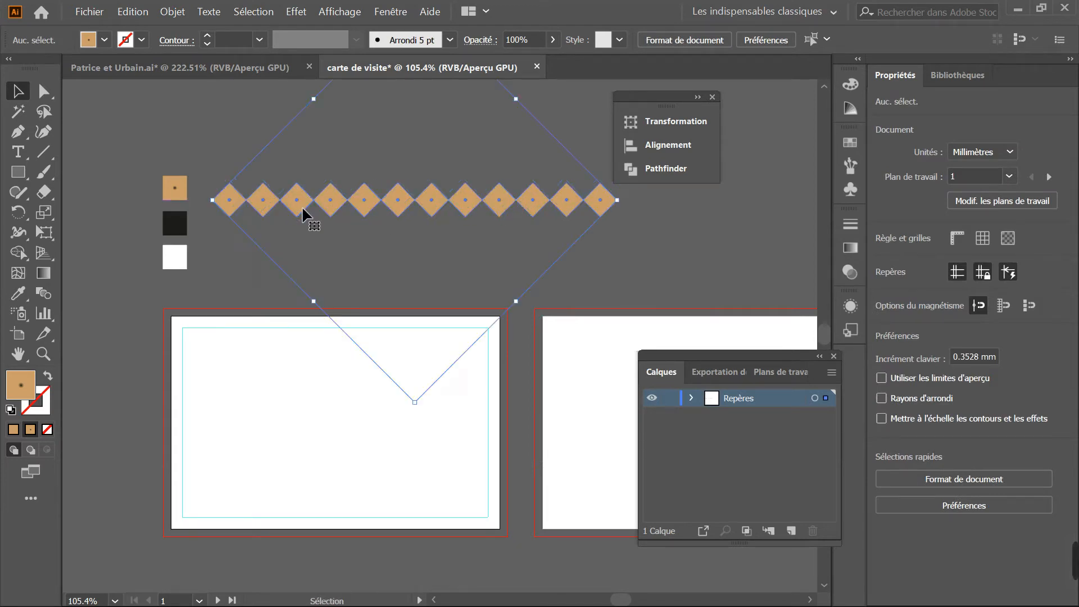
{"action": "left_click", "coordinate": [352, 204]}
{"action": "left_click", "coordinate": [683, 276]}
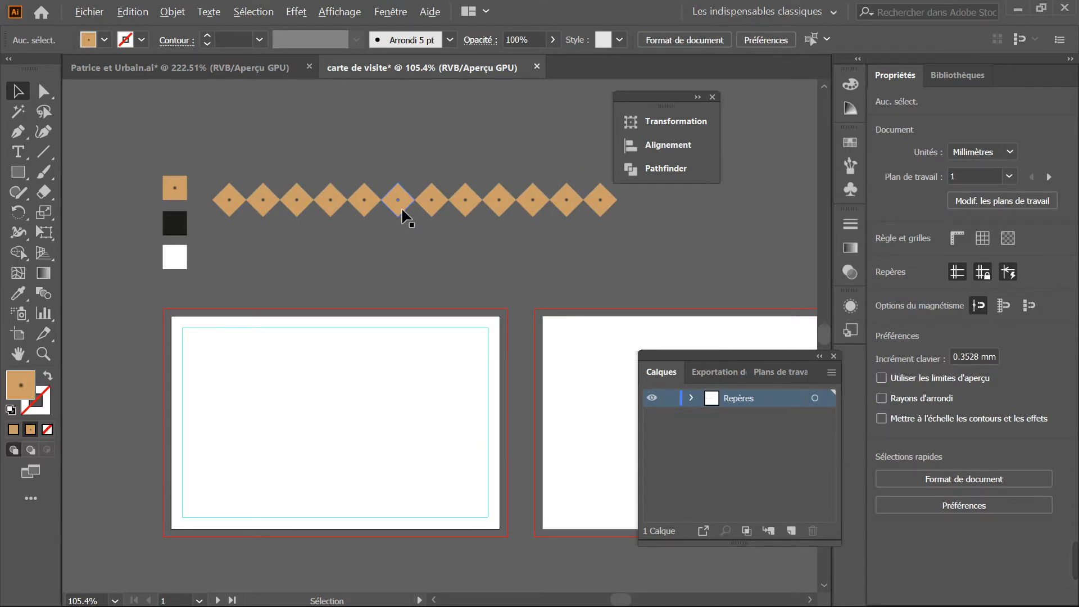
Copy the diamond row half a diamond to the right and below, and nudge the copy up until the two rows interlock
{"action": "left_click_drag", "start_coordinate": [402, 213], "coordinate": [420, 236]}
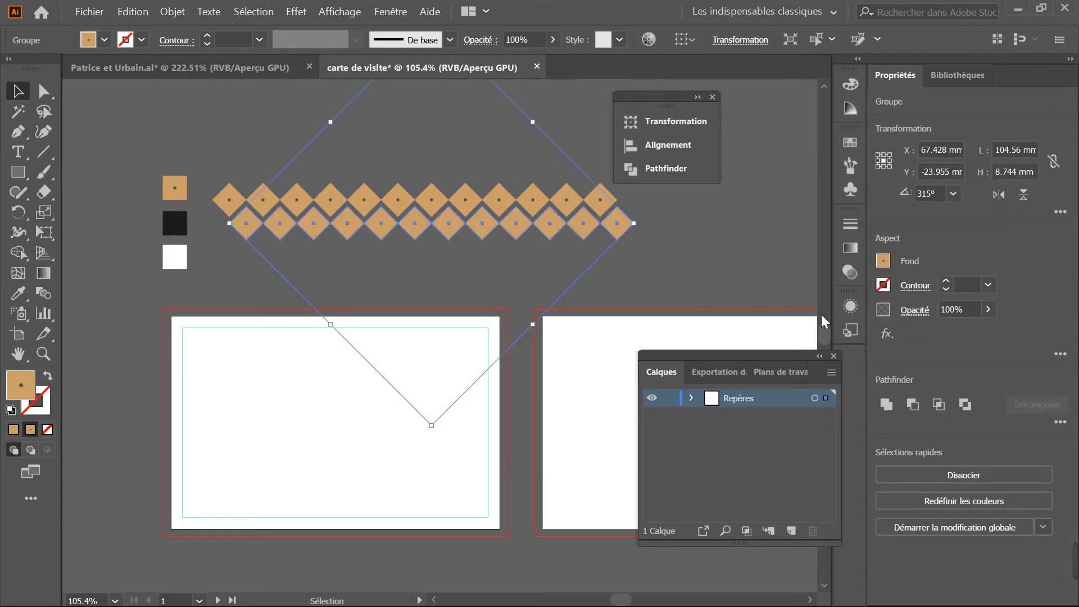
{"action": "key", "text": "Up"}
{"action": "key", "text": "Up"}
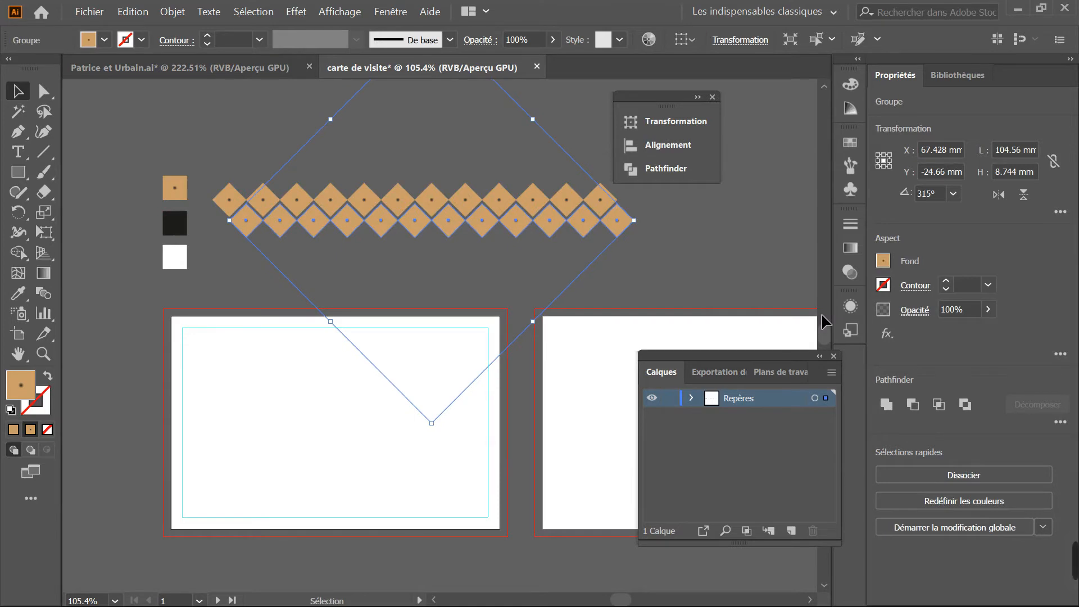
{"action": "key", "text": "Up"}
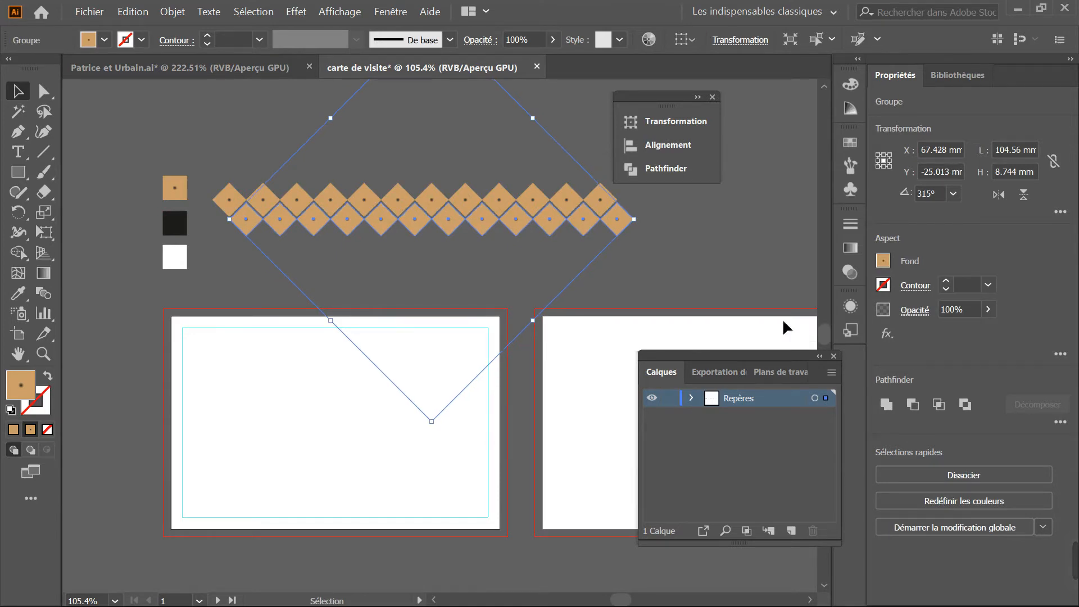
{"action": "left_click", "coordinate": [702, 231]}
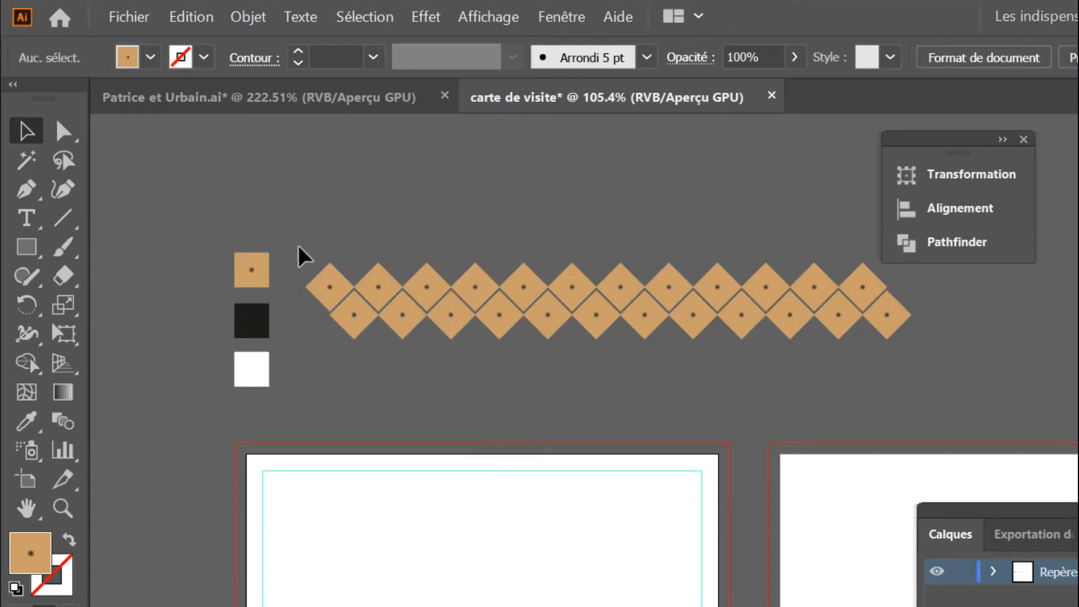
Group the two interlocking diamond rows above the first artboard
{"action": "left_click_drag", "start_coordinate": [295, 248], "coordinate": [995, 357]}
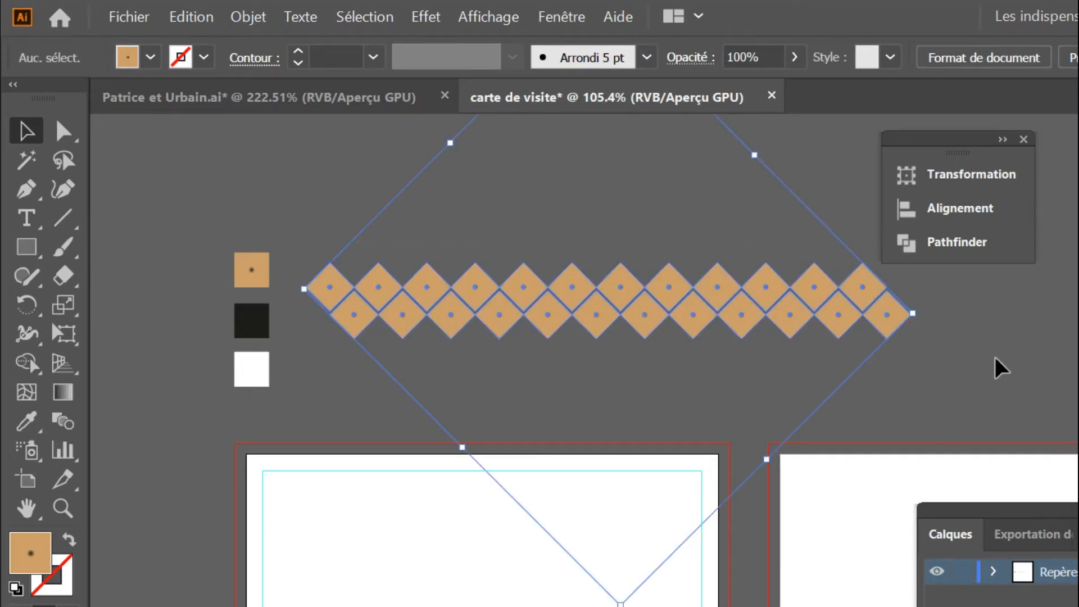
{"action": "right_click", "coordinate": [733, 307]}
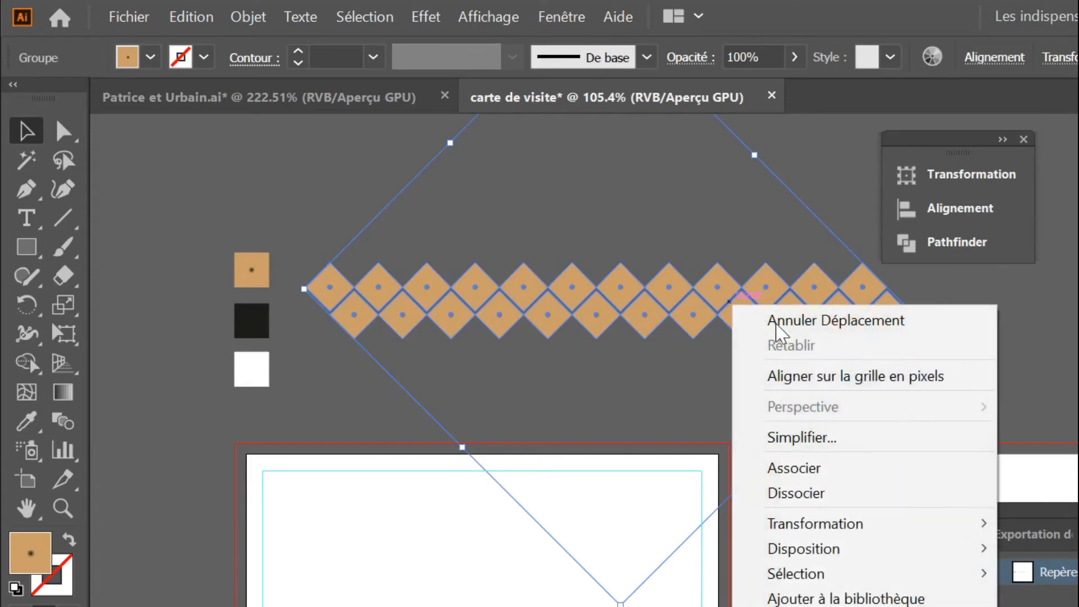
{"action": "left_click", "coordinate": [805, 477]}
{"action": "left_click", "coordinate": [957, 340]}
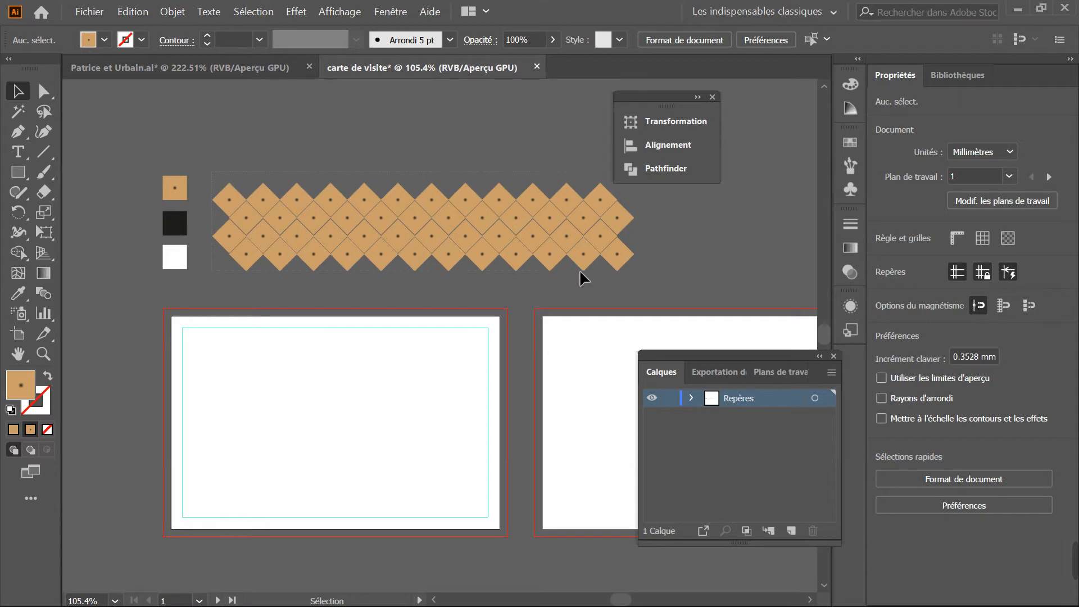
Group the four interlocking diamond rows into a single block
{"action": "left_click", "coordinate": [527, 252]}
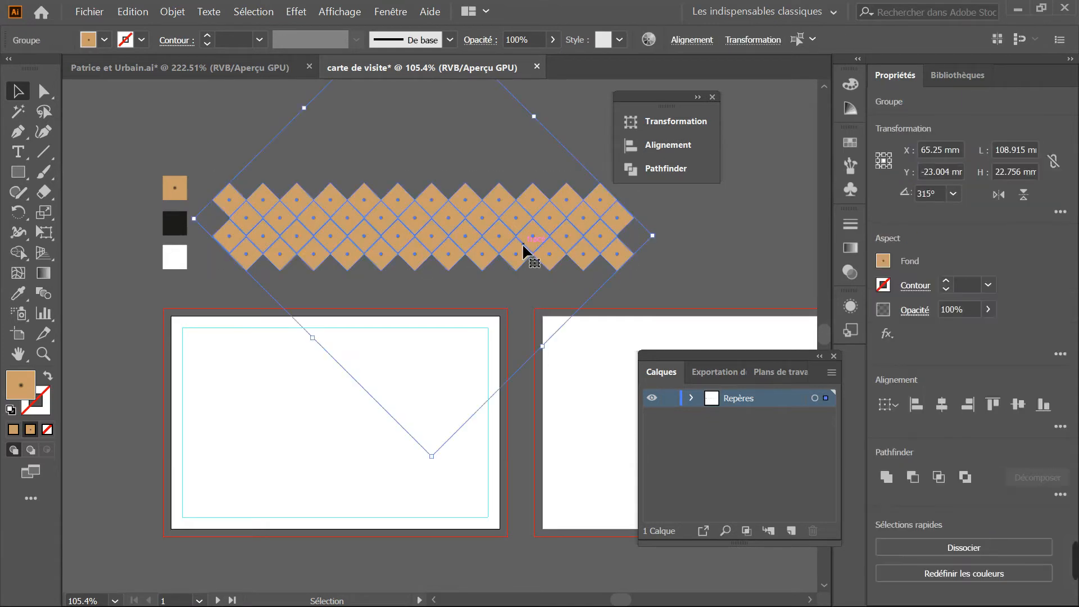
{"action": "right_click", "coordinate": [527, 244]}
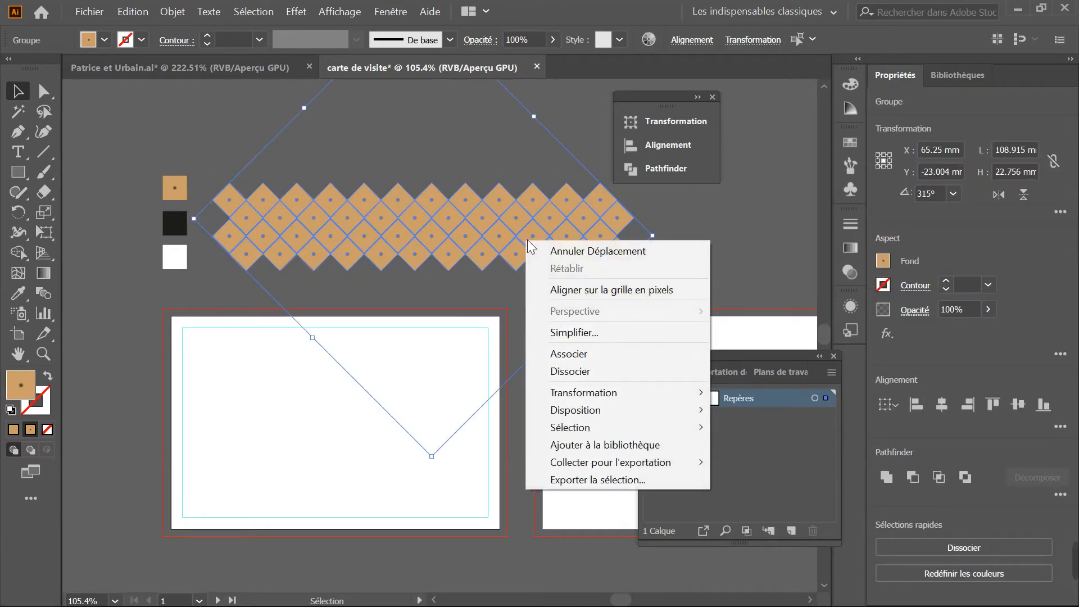
{"action": "left_click", "coordinate": [579, 355]}
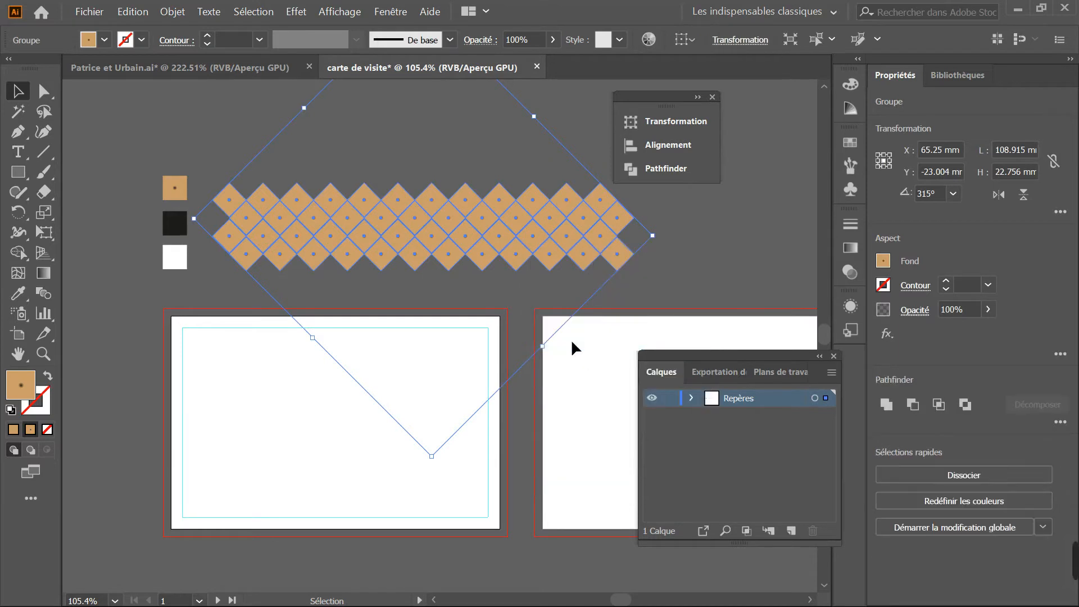
{"action": "left_click", "coordinate": [707, 263]}
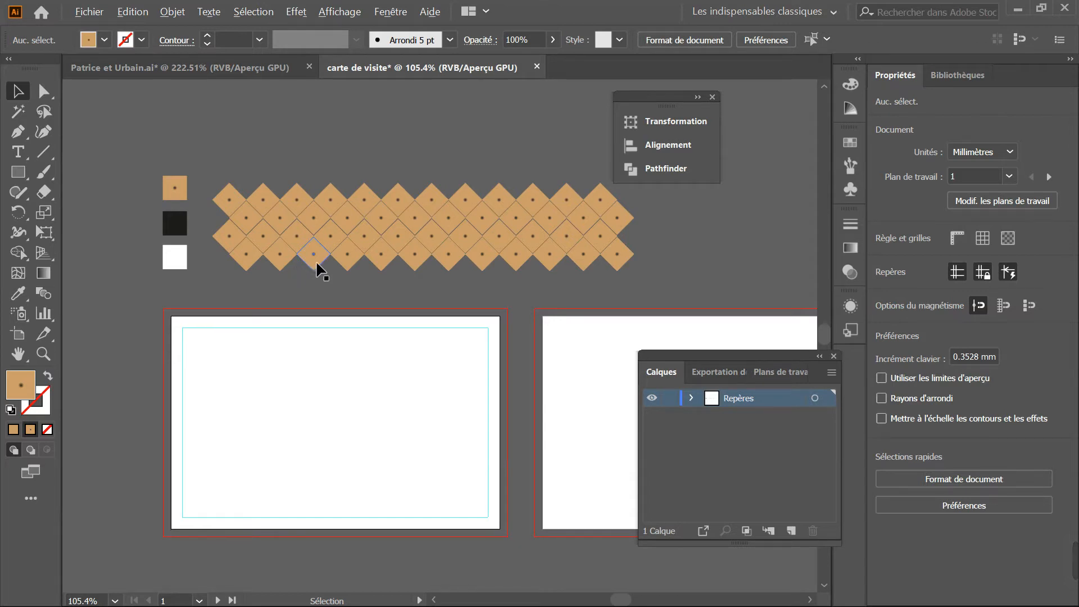
Copy the four-row diamond block below the original and nudge the copy up and slightly right until both blocks interlock without a gap
{"action": "left_click_drag", "start_coordinate": [322, 264], "coordinate": [331, 338]}
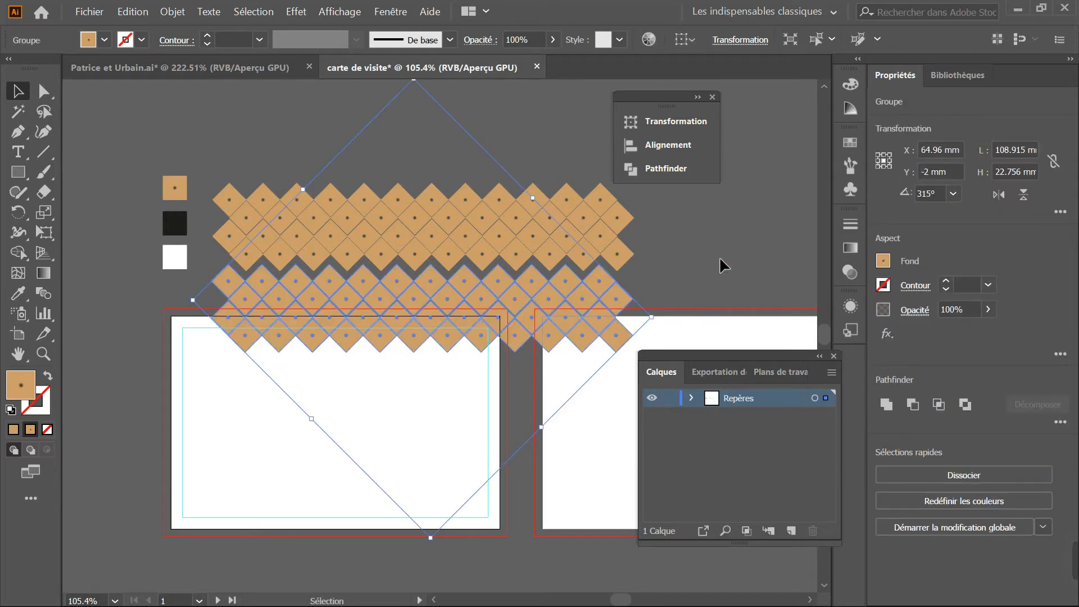
{"action": "key", "text": "Up"}
{"action": "key", "text": "Up"}
{"action": "key", "text": "Up"}
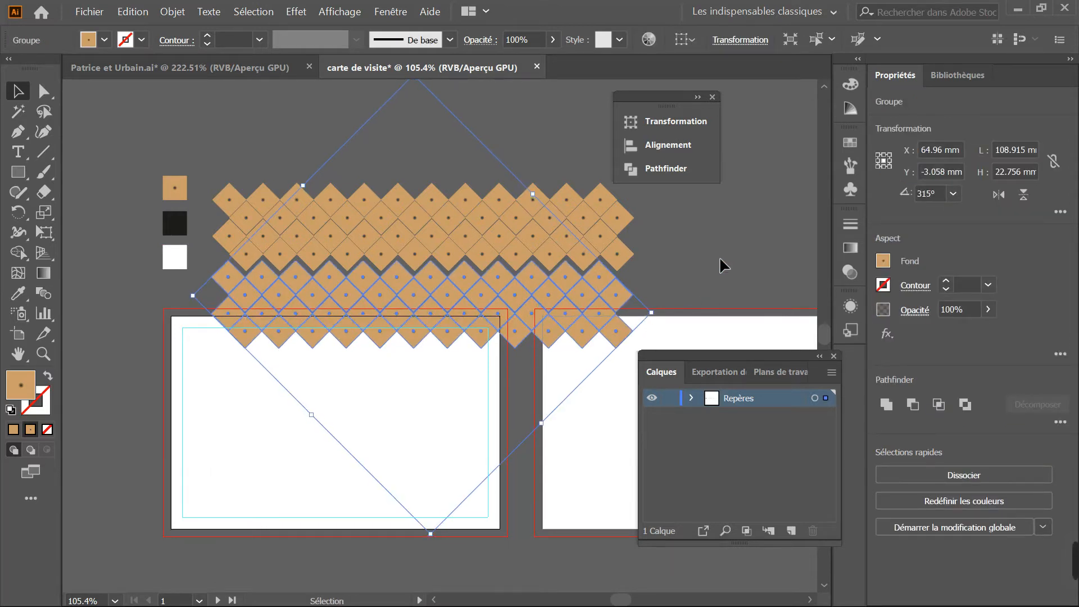
{"action": "key", "text": "Up"}
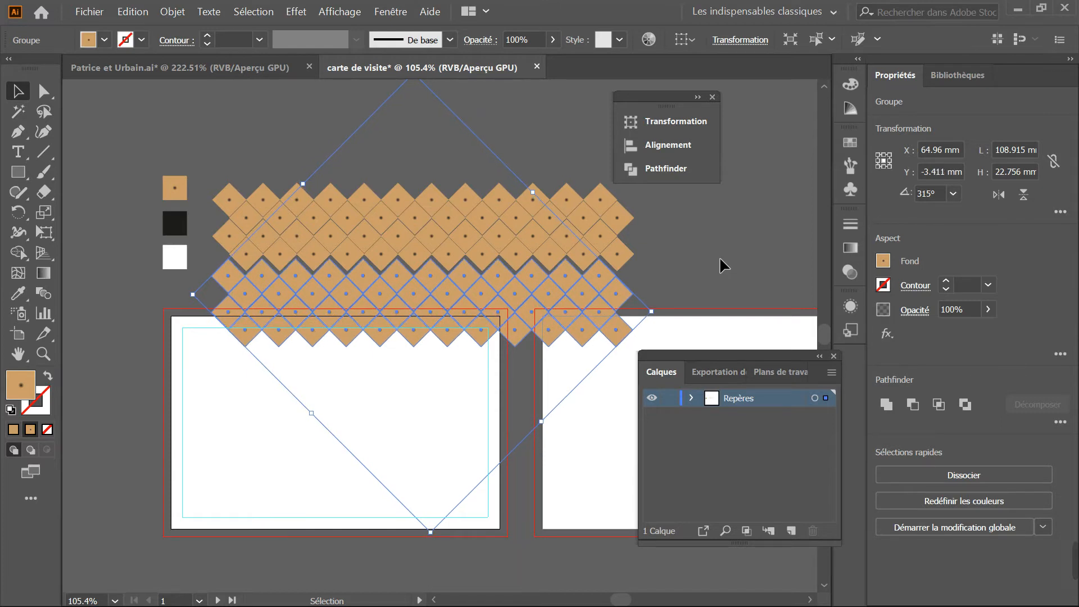
{"action": "key", "text": "Right"}
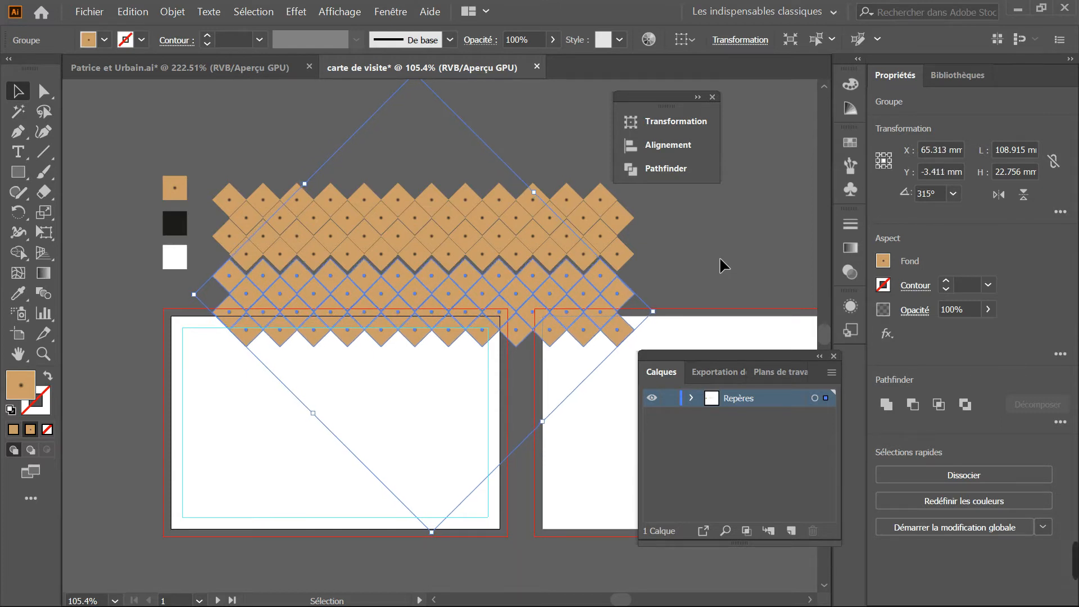
{"action": "key", "text": "Up"}
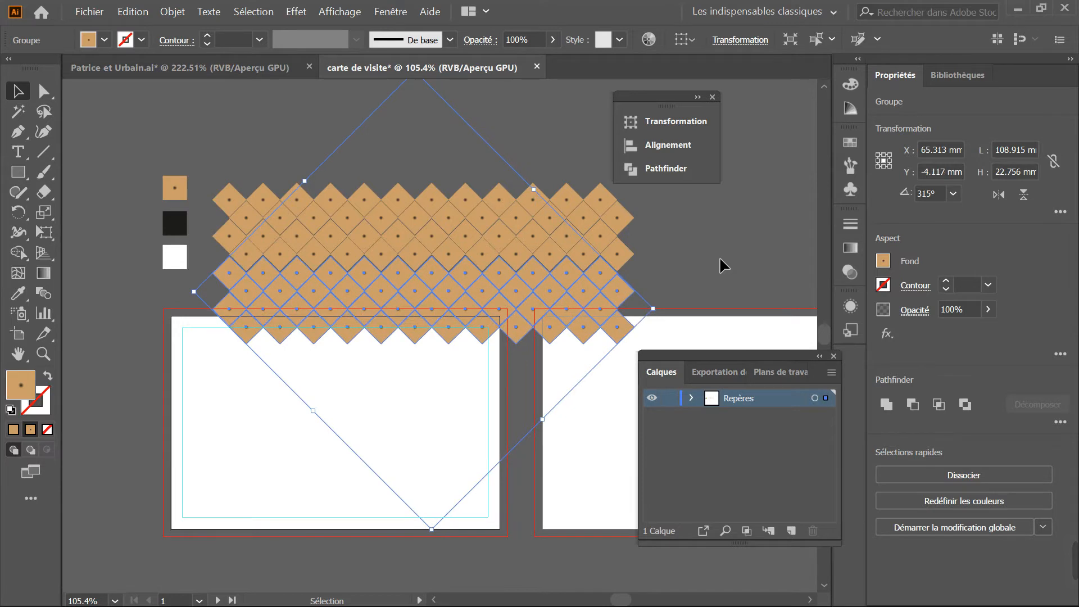
{"action": "left_click", "coordinate": [720, 256]}
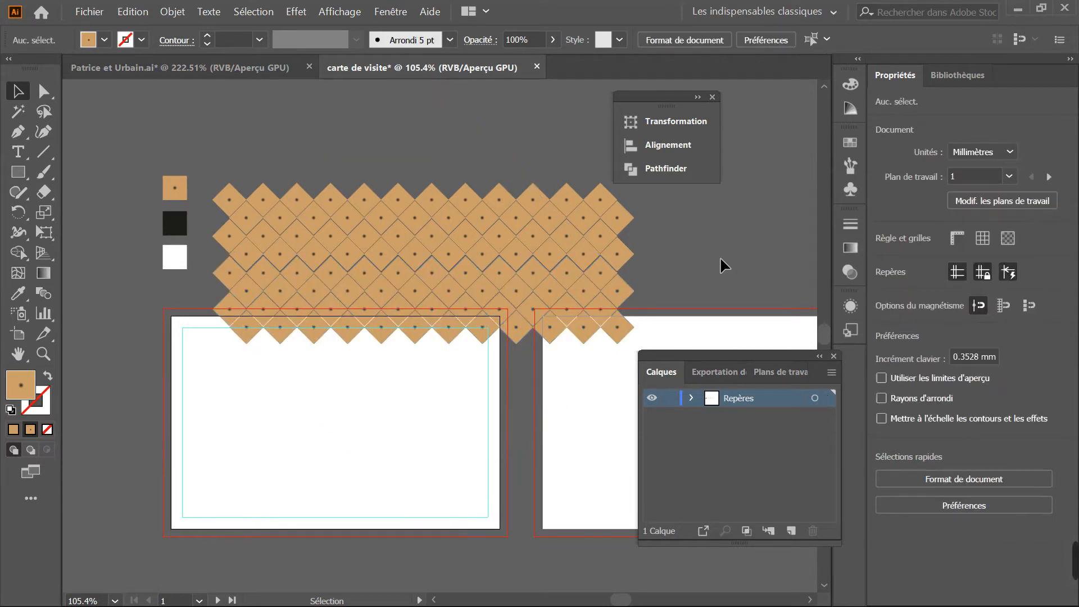
{"action": "left_click", "coordinate": [568, 305]}
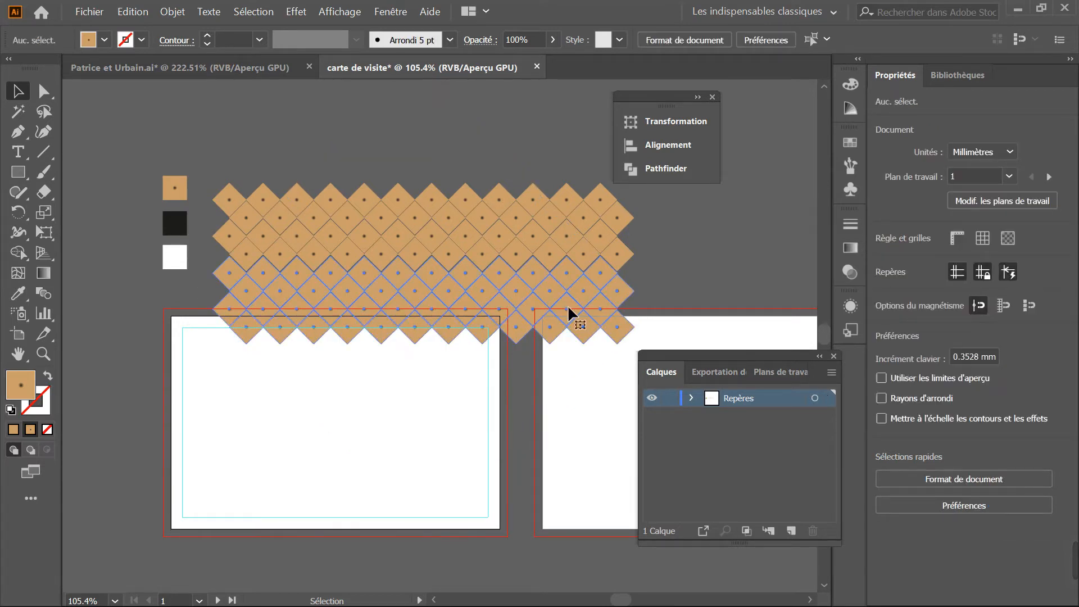
{"action": "key", "text": "Up"}
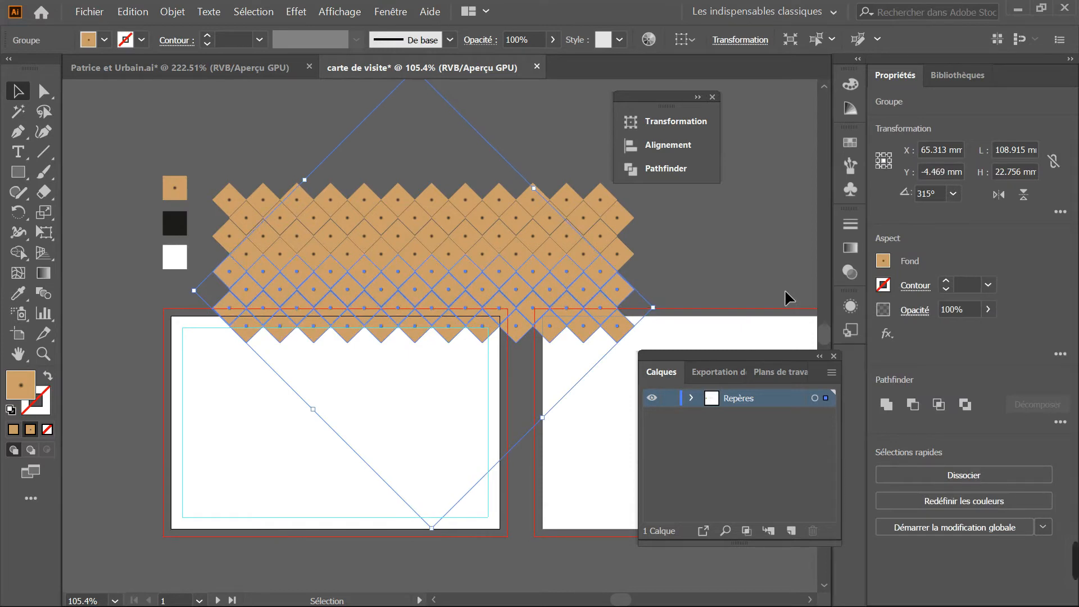
{"action": "left_click", "coordinate": [719, 254]}
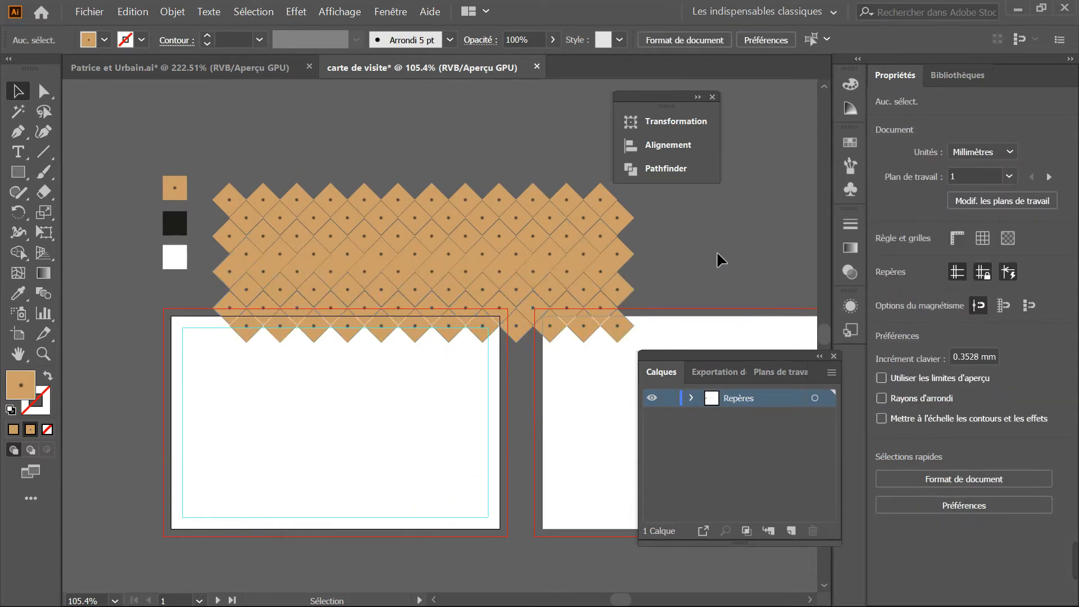
Group the two four-row blocks into one eight-row diamond pattern
{"action": "left_click_drag", "start_coordinate": [209, 167], "coordinate": [633, 326]}
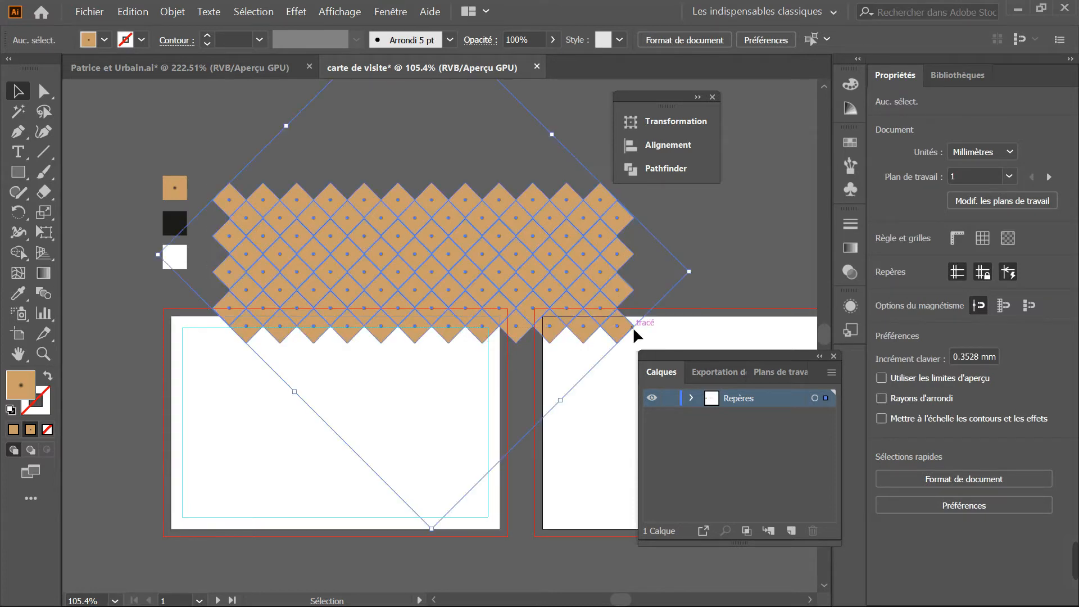
{"action": "right_click", "coordinate": [525, 250]}
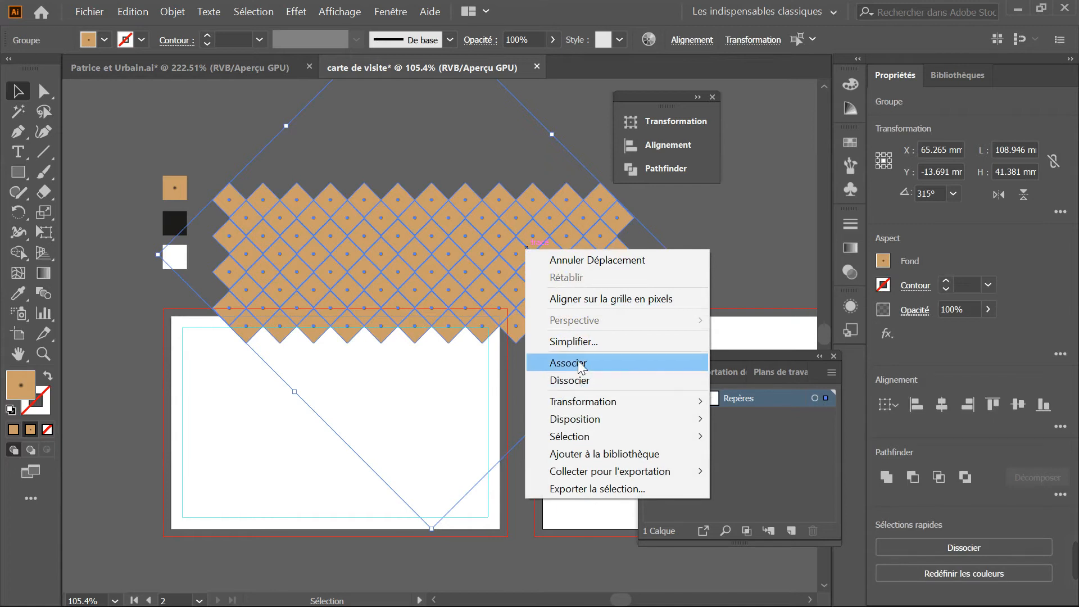
{"action": "left_click", "coordinate": [568, 363]}
{"action": "left_click", "coordinate": [727, 257]}
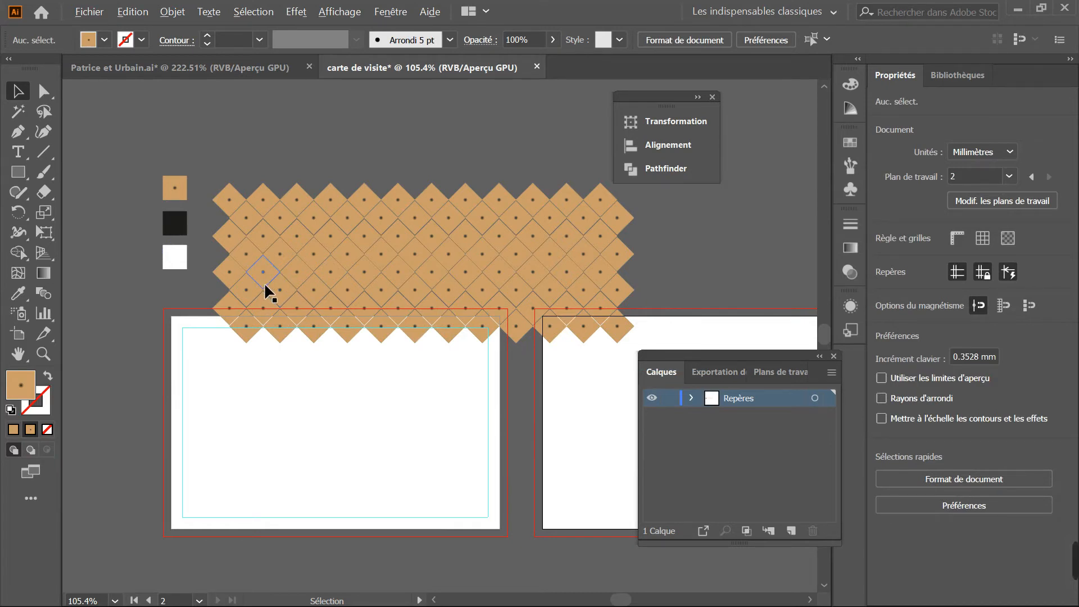
Copy the eight-row diamond pattern straight down and nudge the copy up until it interlocks with the original
{"action": "left_click_drag", "start_coordinate": [265, 286], "coordinate": [265, 438]}
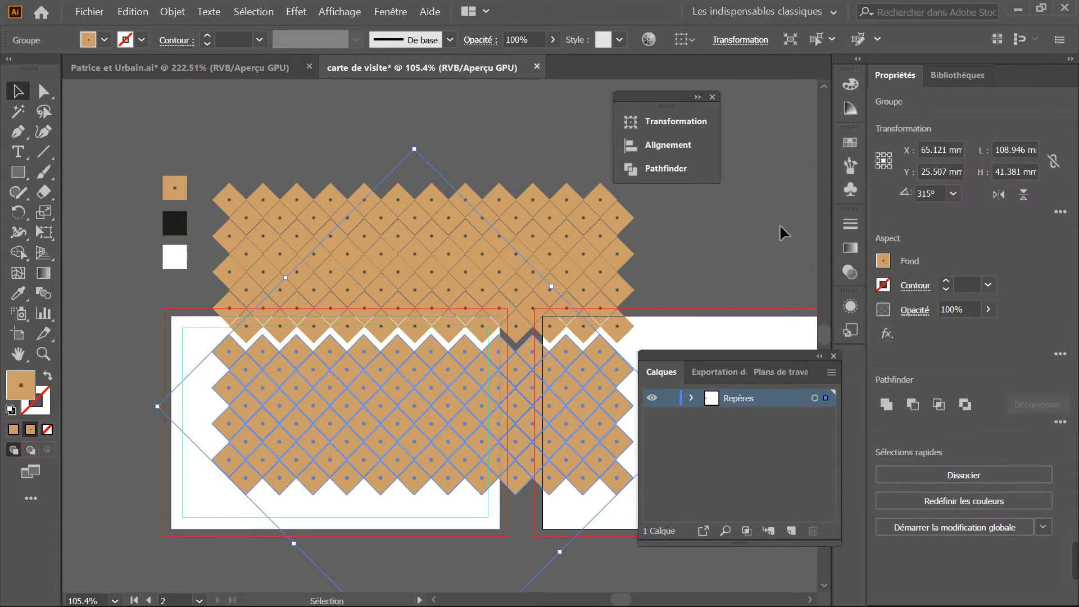
{"action": "key", "text": "Up"}
{"action": "key", "text": "Up"}
{"action": "key", "text": "Up"}
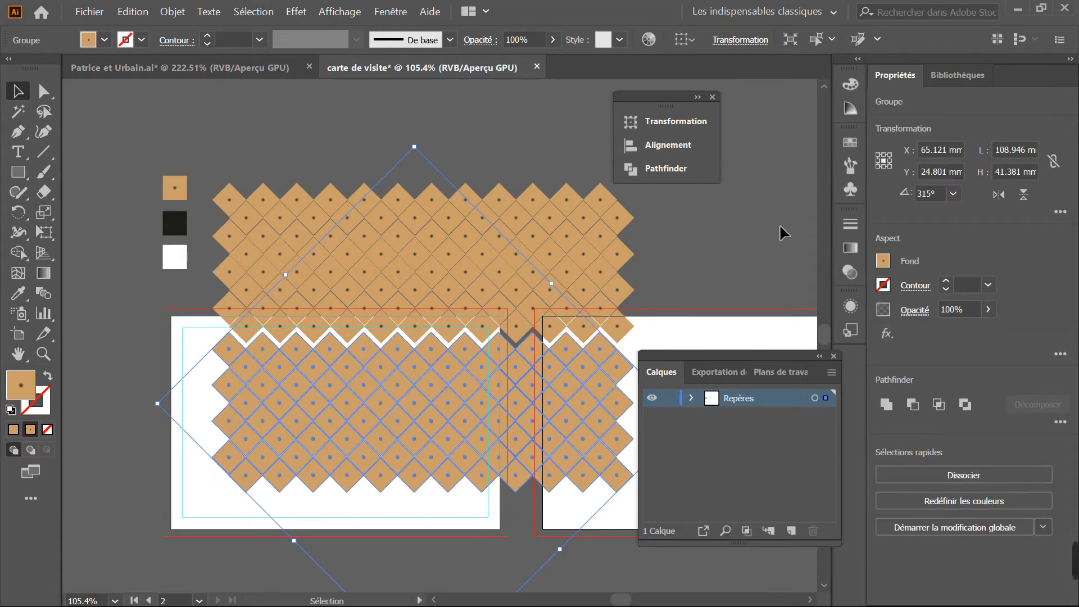
{"action": "key", "text": "Up"}
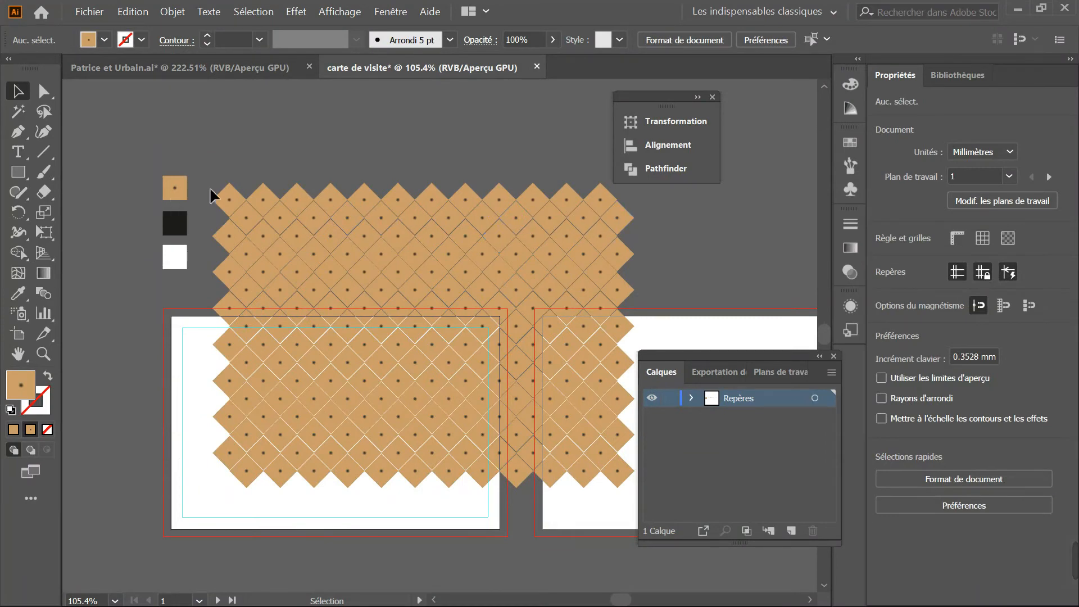
Group both eight-row patterns and move the group over the first artboard so it extends past the bleed line on all sides
{"action": "left_click_drag", "start_coordinate": [217, 187], "coordinate": [448, 423]}
{"action": "left_click_drag", "start_coordinate": [605, 485], "coordinate": [632, 501]}
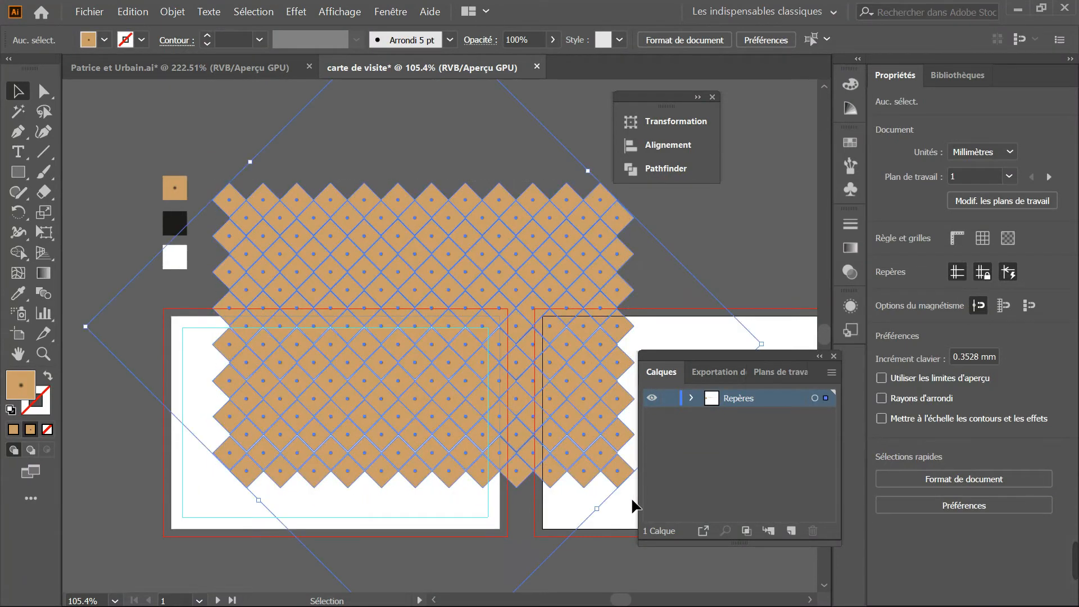
{"action": "right_click", "coordinate": [425, 264]}
{"action": "left_click", "coordinate": [482, 379]}
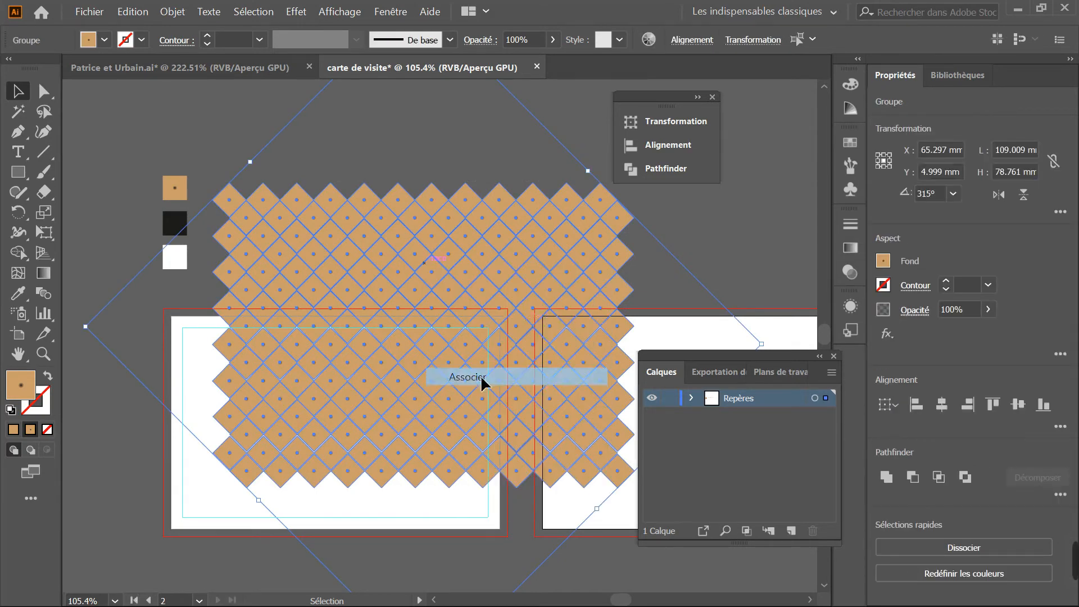
{"action": "left_click", "coordinate": [712, 214]}
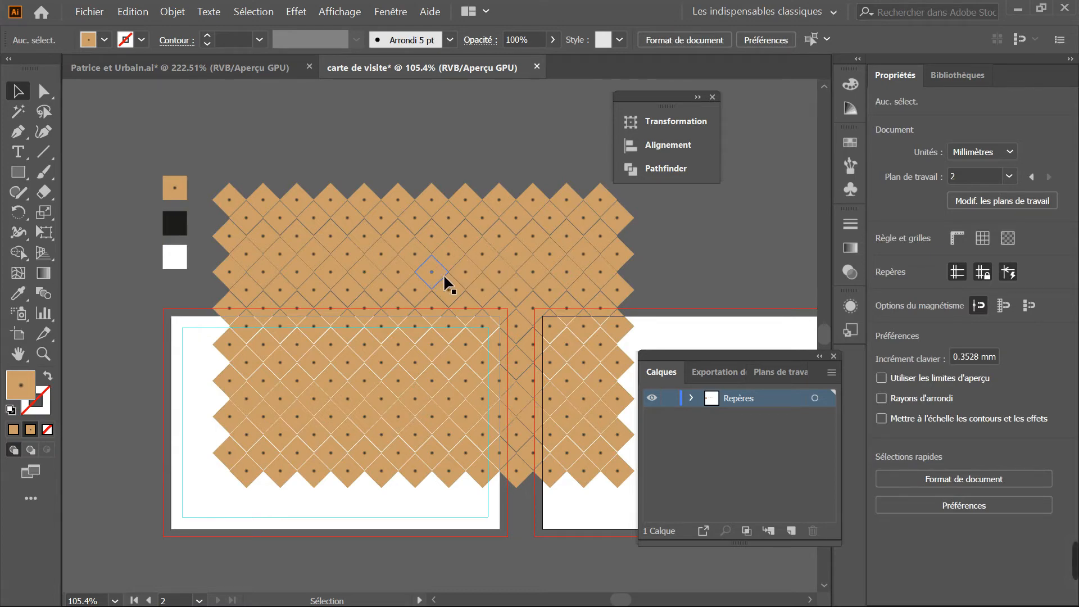
{"action": "left_click_drag", "start_coordinate": [456, 291], "coordinate": [376, 372]}
{"action": "left_click", "coordinate": [639, 253]}
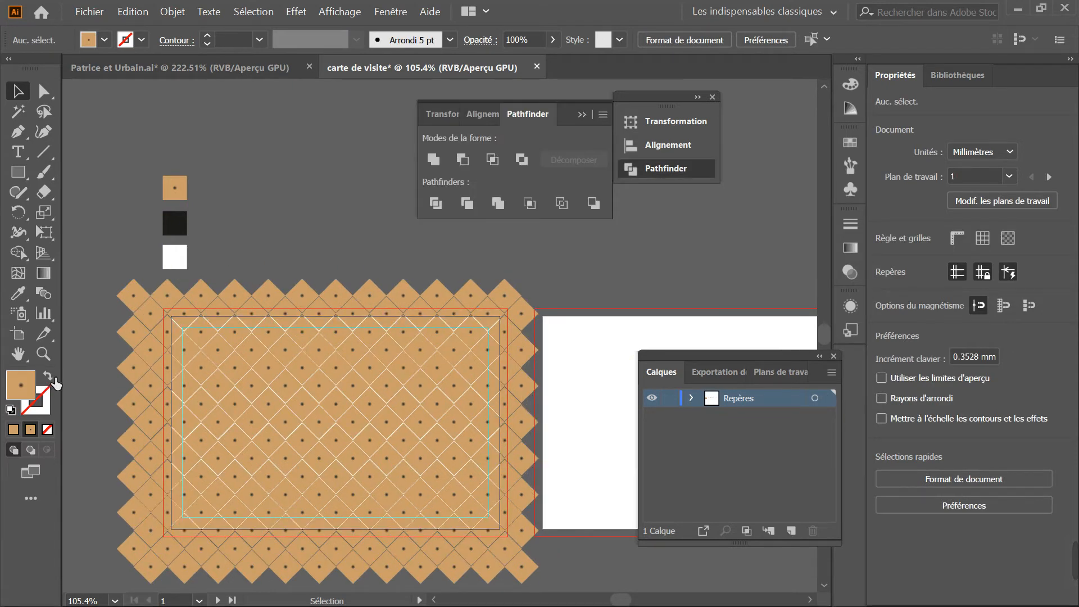
Draw a rectangle about 85 × 55.6 mm over the pattern on the first artboard and fill it with the white reference square's colour
{"action": "key", "text": "m"}
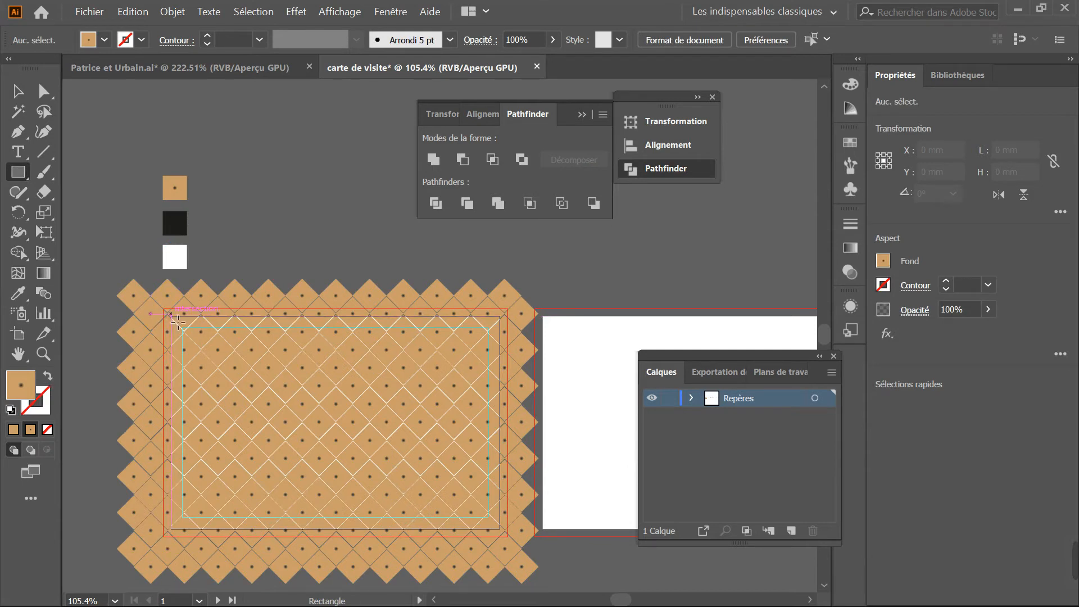
{"action": "left_click_drag", "start_coordinate": [171, 316], "coordinate": [509, 537]}
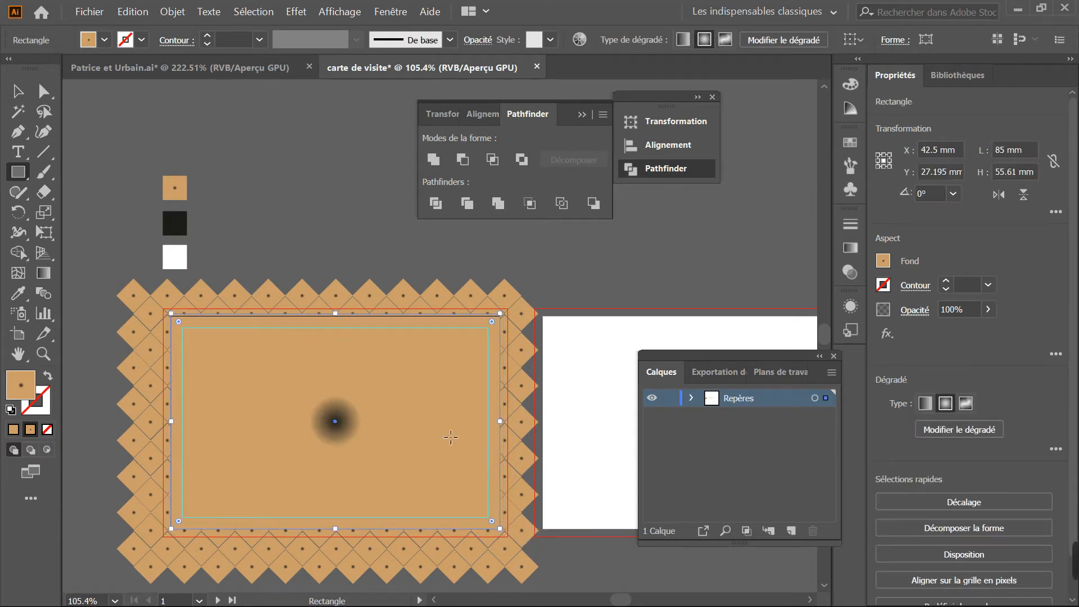
{"action": "key", "text": "i"}
{"action": "left_click", "coordinate": [174, 257]}
{"action": "key", "text": "v"}
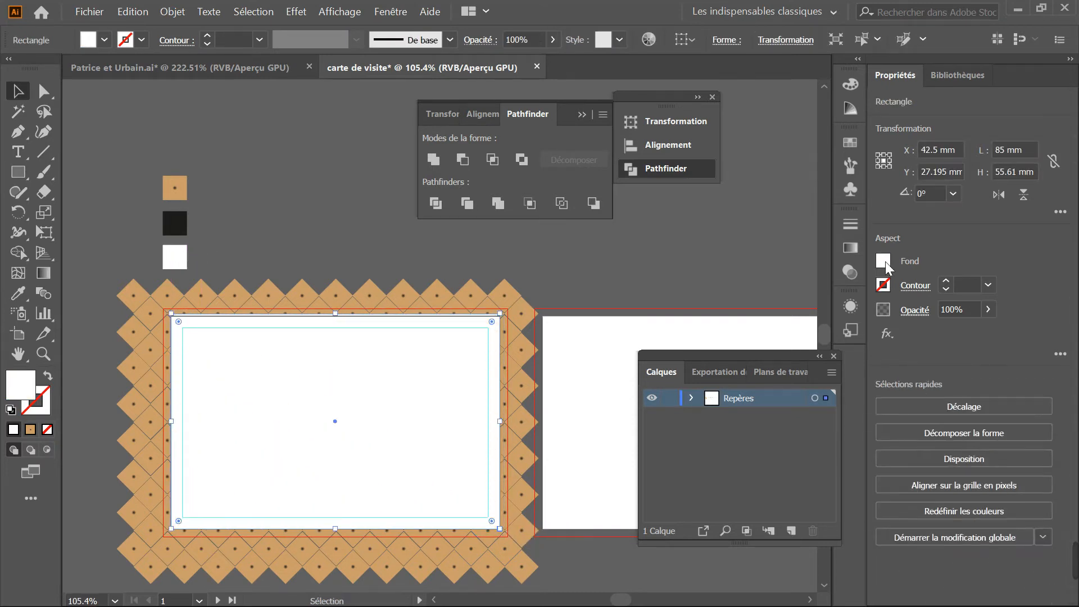
Set the fill of the rectangle over the first artboard to none
{"action": "left_click", "coordinate": [886, 262]}
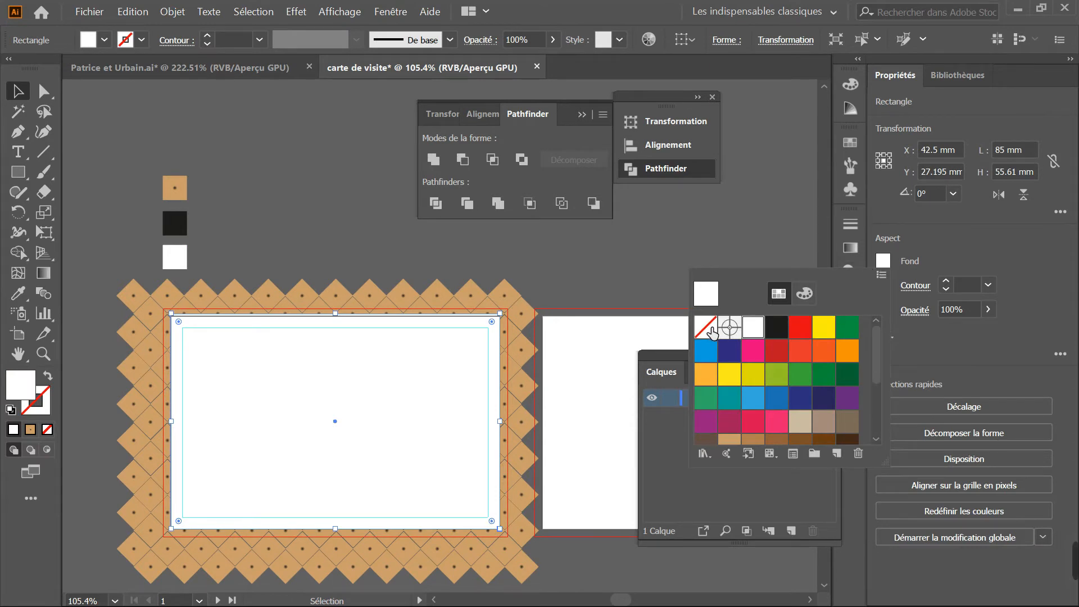
{"action": "left_click", "coordinate": [712, 332]}
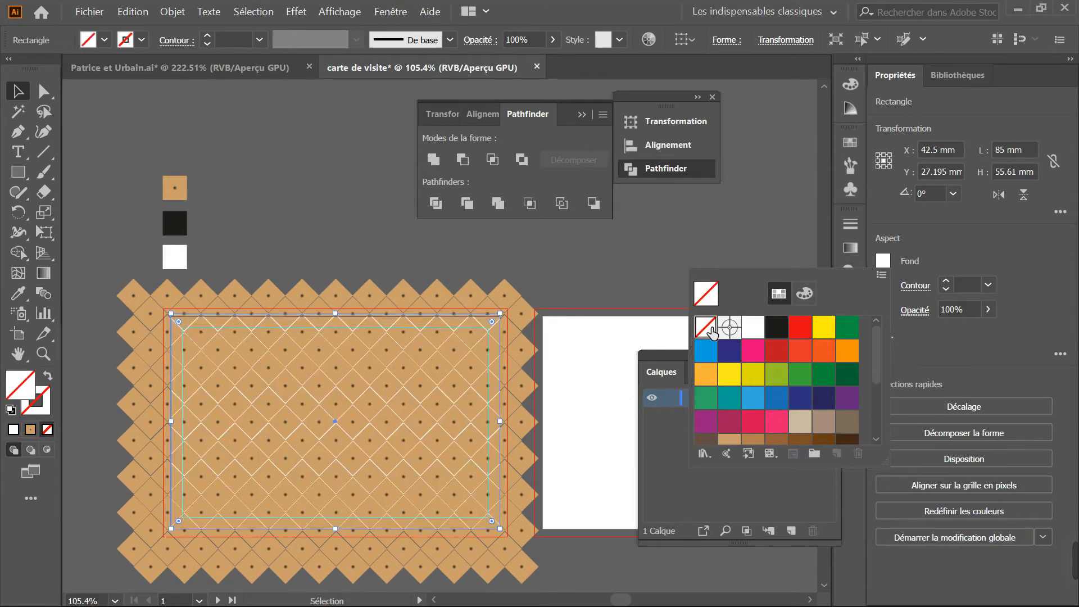
Set the stroke of the unfilled rectangle over the first artboard to the tan swatch
{"action": "left_click", "coordinate": [946, 260]}
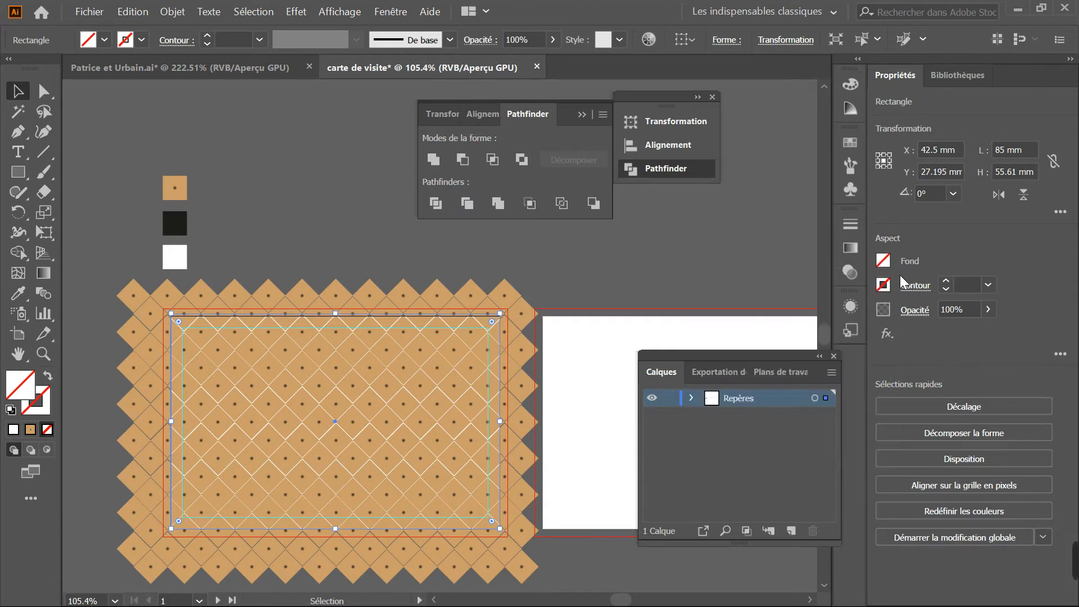
{"action": "left_click", "coordinate": [887, 284]}
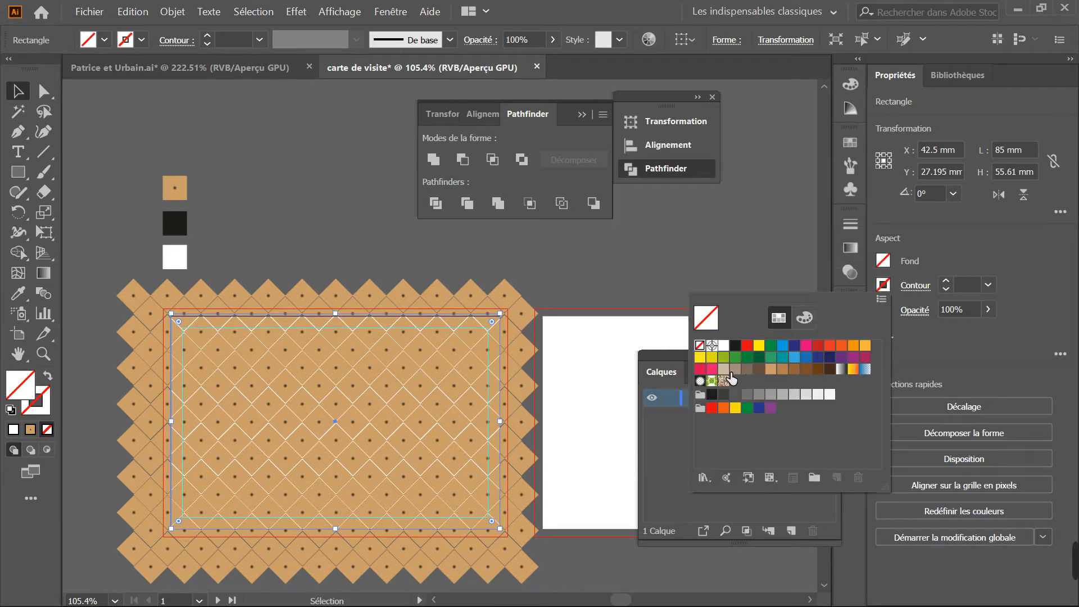
{"action": "left_click", "coordinate": [774, 372]}
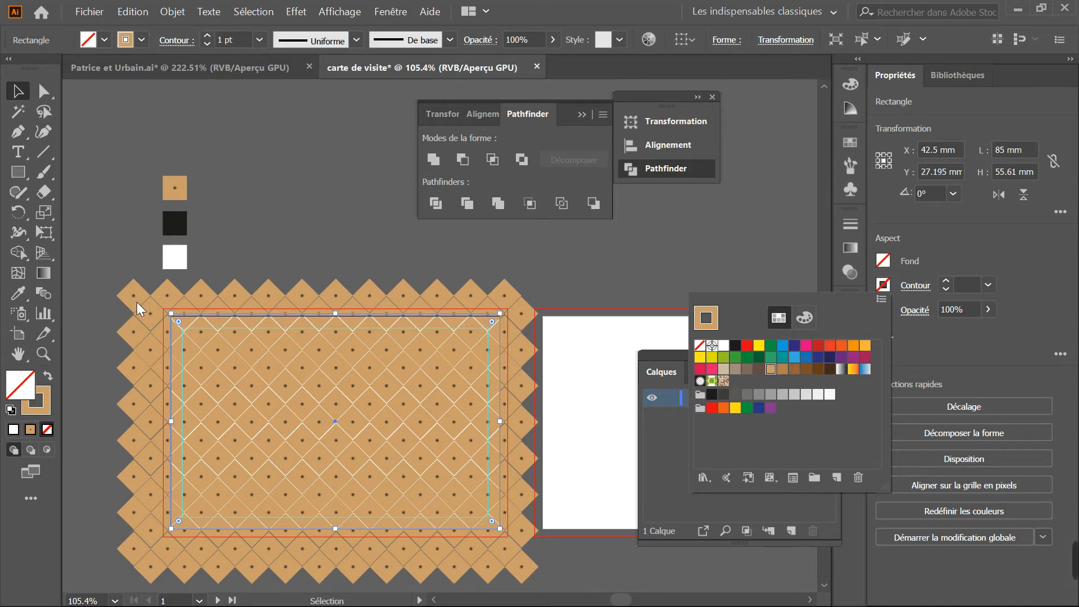
{"action": "left_click", "coordinate": [100, 262]}
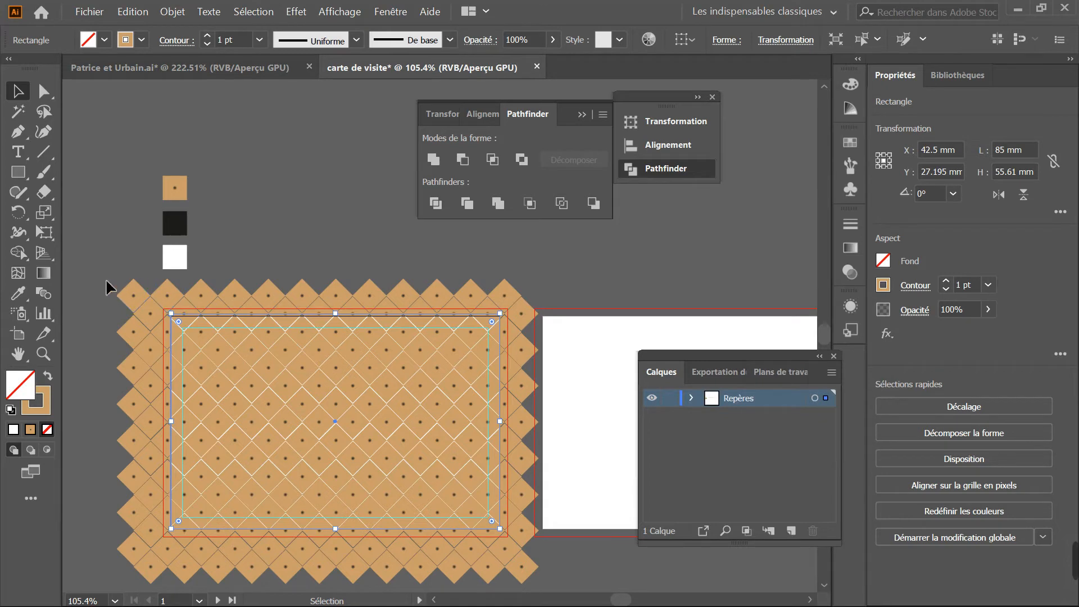
Select the diamond pattern together with the rectangle over the first artboard and make a clipping mask from them
{"action": "left_click_drag", "start_coordinate": [107, 284], "coordinate": [450, 490]}
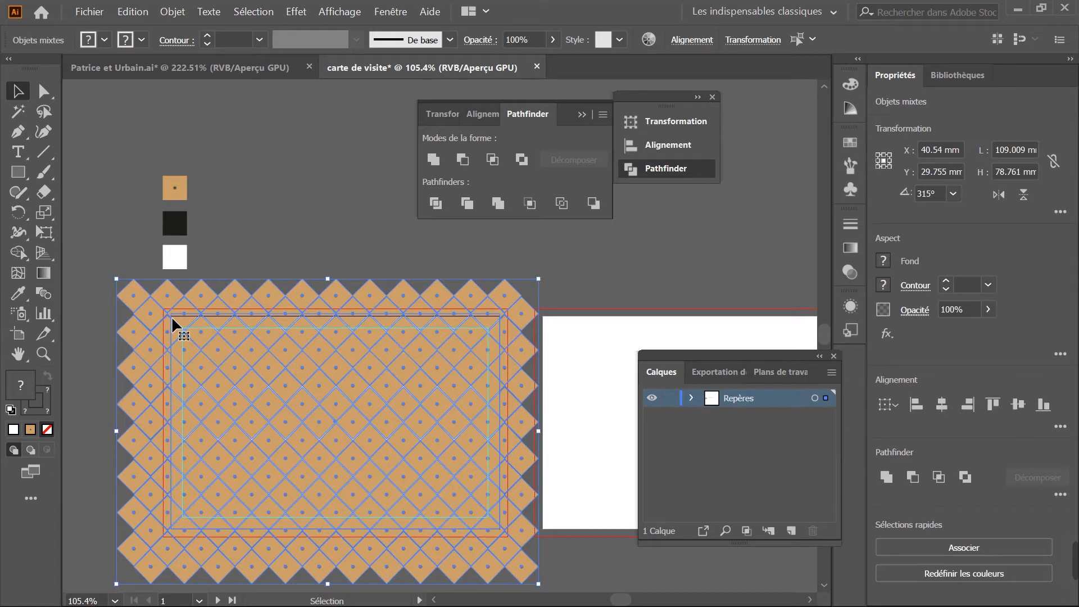
{"action": "key", "text": "ctrl"}
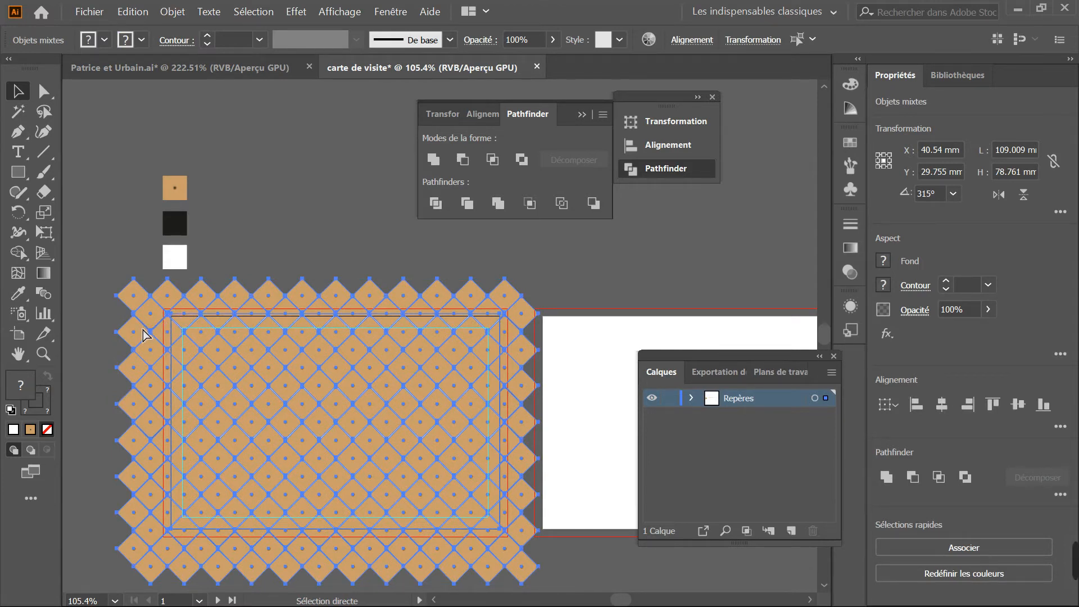
{"action": "right_click", "coordinate": [223, 365]}
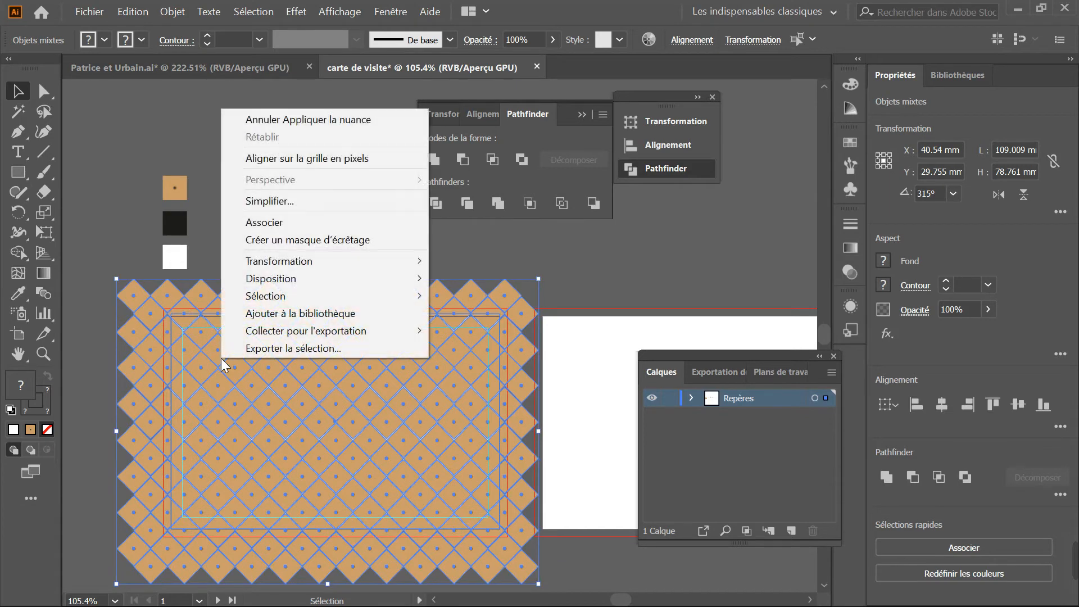
{"action": "left_click", "coordinate": [275, 241]}
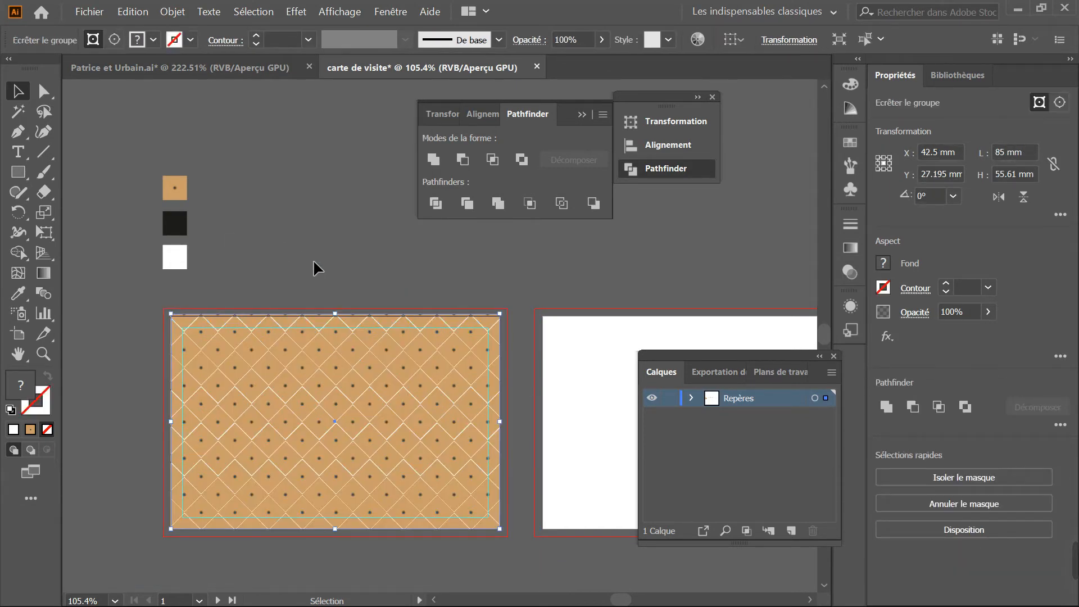
{"action": "left_click", "coordinate": [566, 268]}
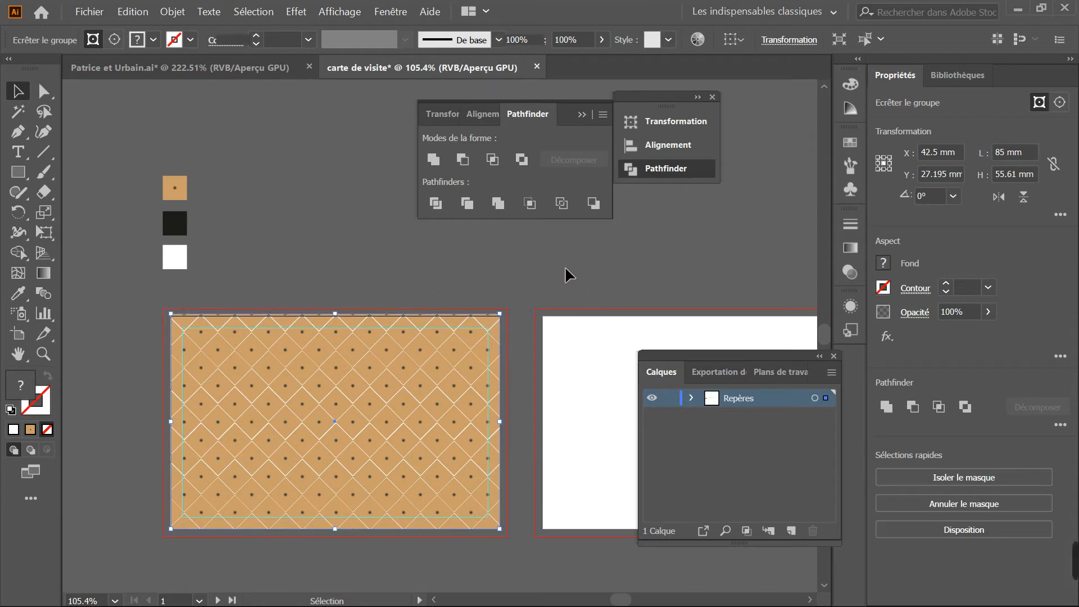
Close the floating layers panel and place a copy of the clipped diamond pattern over the second artboard
{"action": "left_click", "coordinate": [809, 600]}
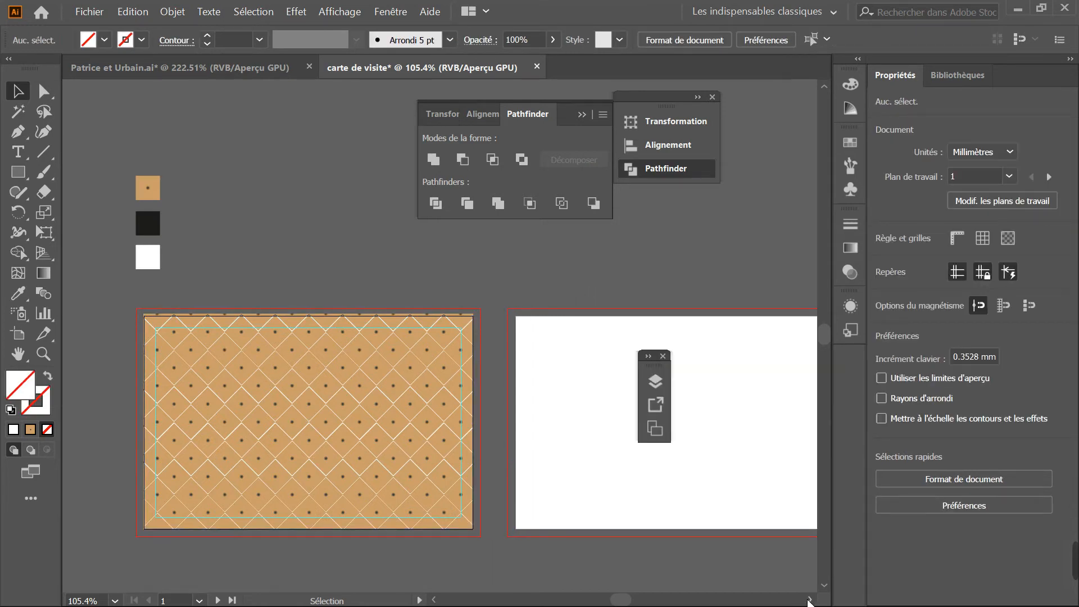
{"action": "left_click", "coordinate": [664, 356]}
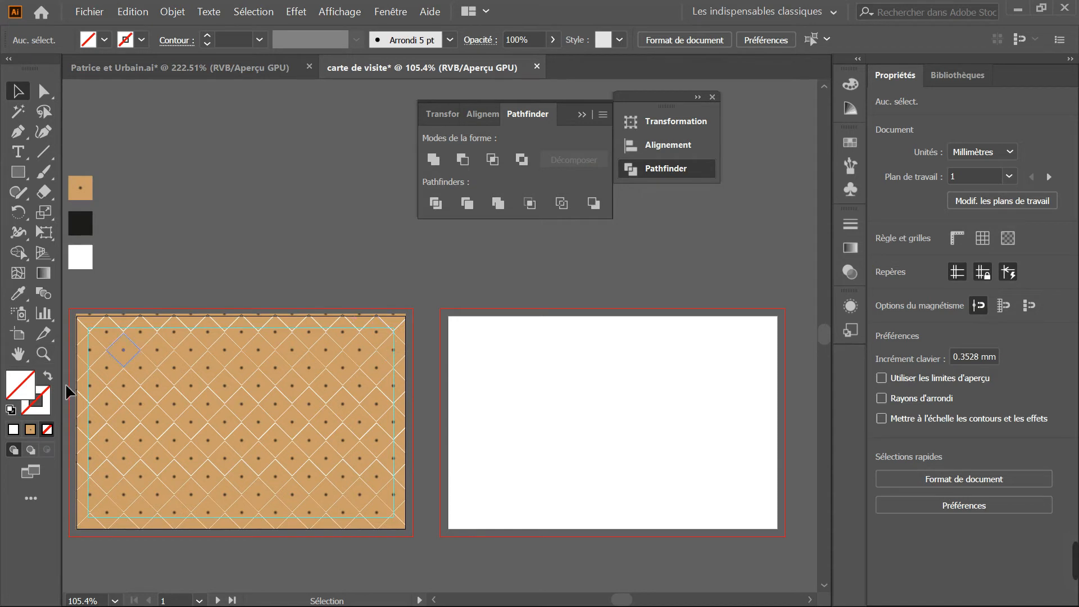
{"action": "left_click", "coordinate": [434, 599]}
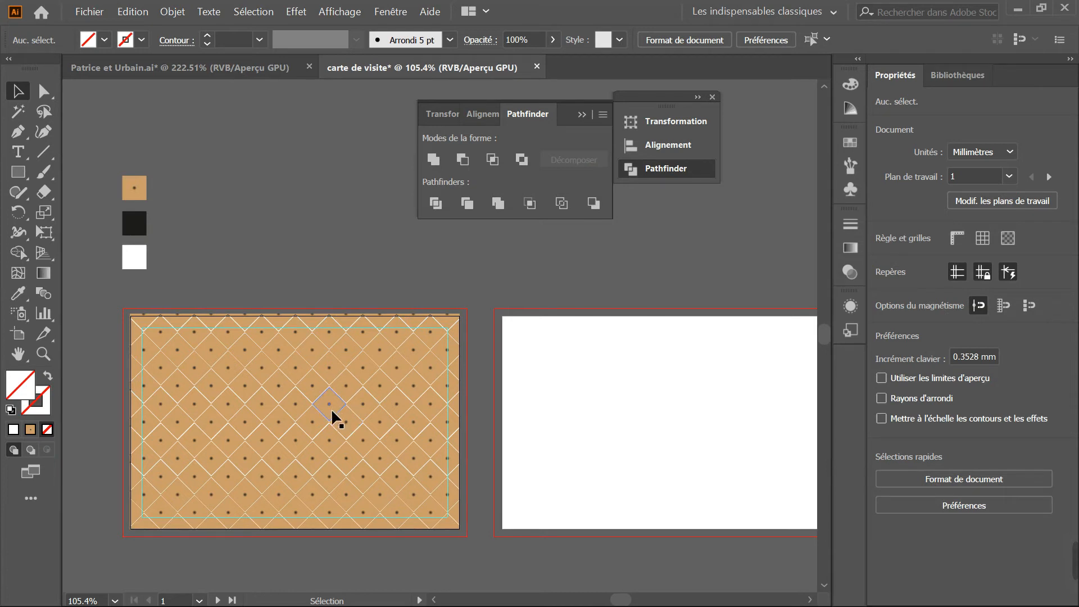
{"action": "left_click_drag", "start_coordinate": [332, 415], "coordinate": [703, 417]}
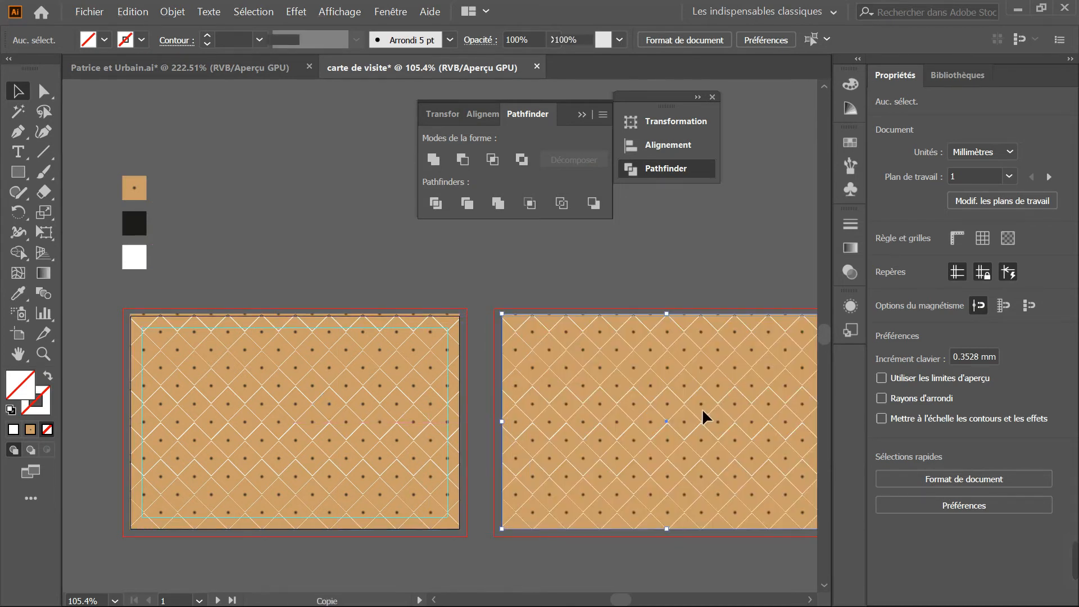
{"action": "left_click", "coordinate": [810, 600]}
{"action": "left_click", "coordinate": [810, 601]}
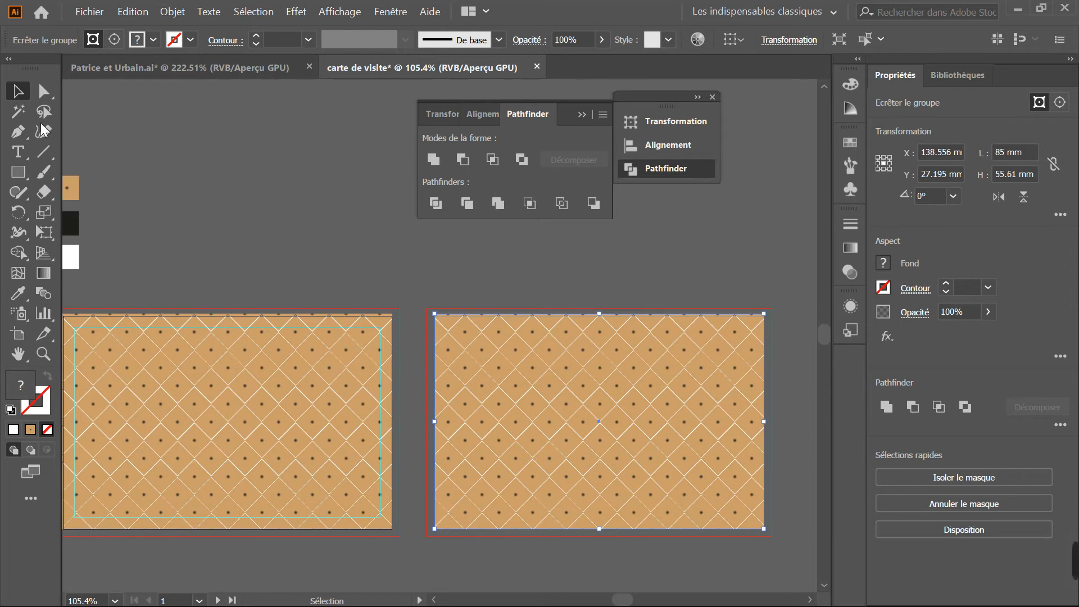
Draw a white-filled rectangle about 47.3 × 55.6 mm over the right part of the second artboard's pattern
{"action": "left_click", "coordinate": [18, 173]}
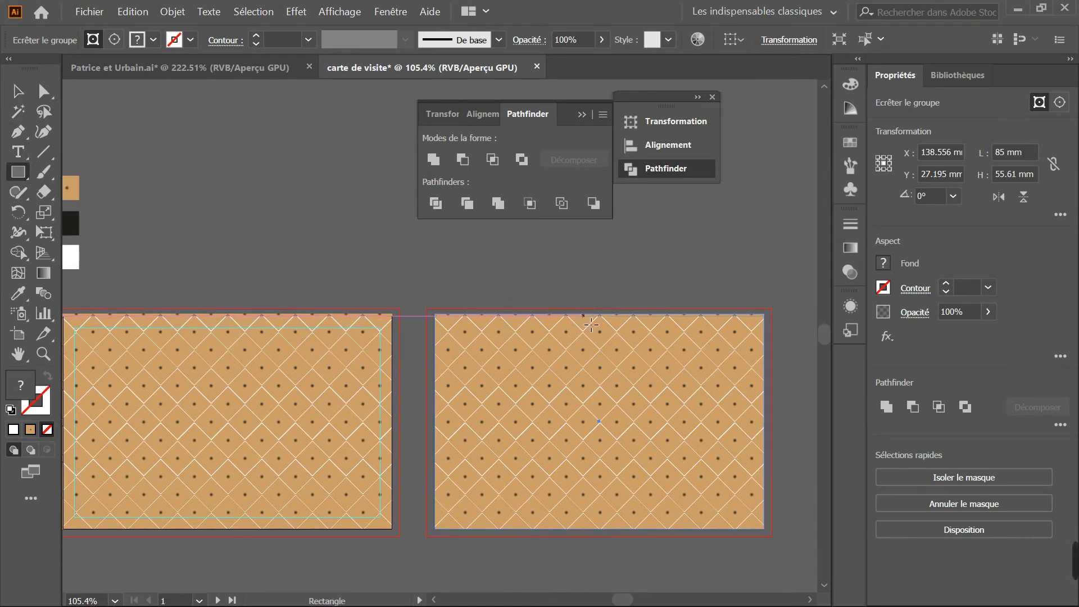
{"action": "left_click_drag", "start_coordinate": [580, 316], "coordinate": [773, 539]}
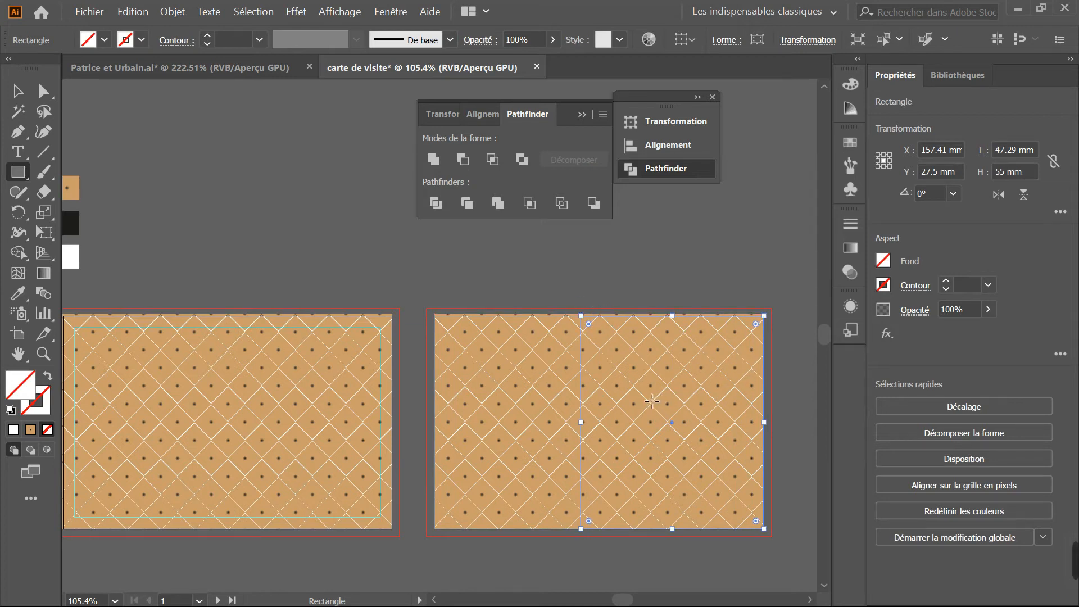
{"action": "left_click", "coordinate": [884, 261]}
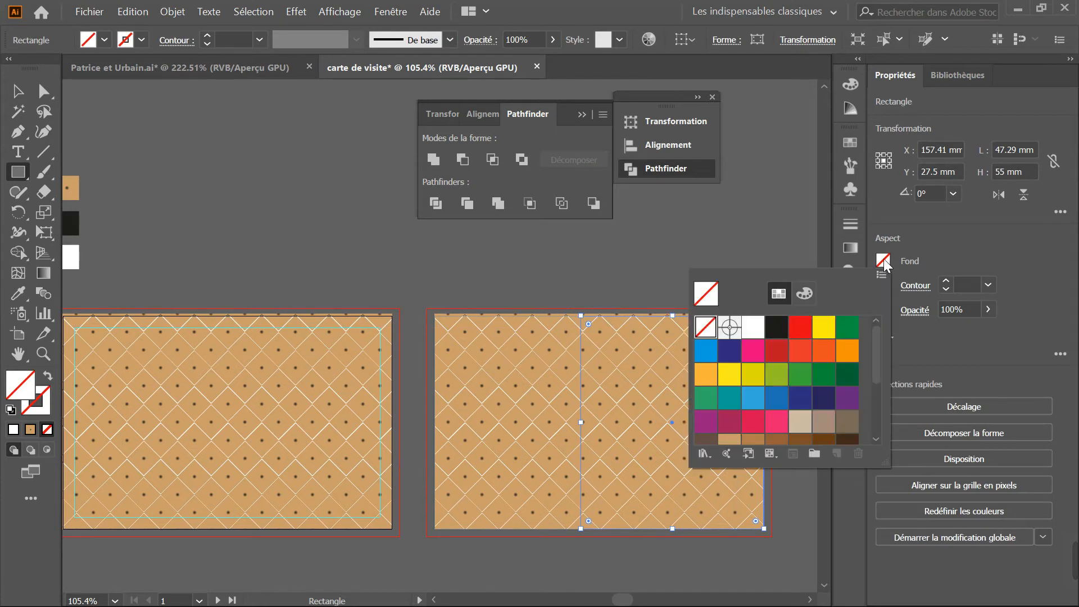
{"action": "left_click", "coordinate": [755, 329]}
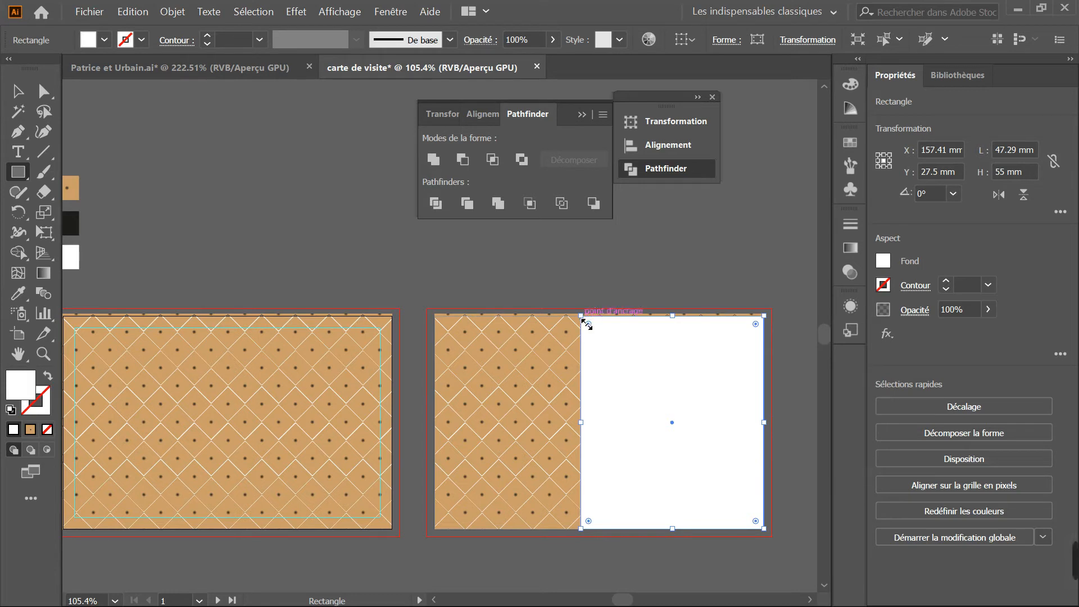
{"action": "left_click_drag", "start_coordinate": [583, 320], "coordinate": [587, 319]}
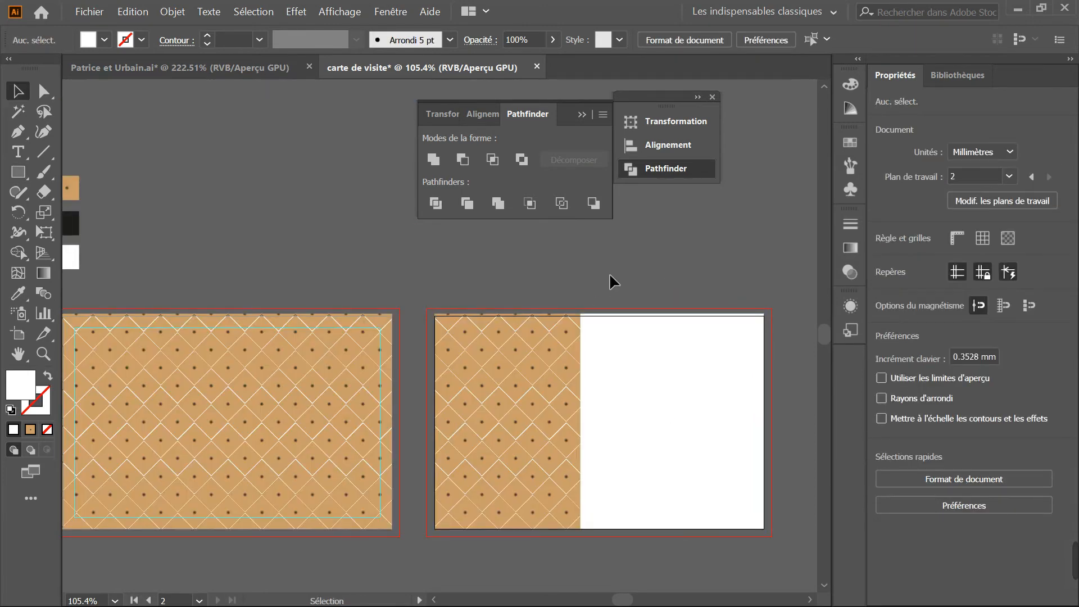
Fill the second artboard's rectangle with the black swatch and extend its left edge to a width of about 58.6 mm
{"action": "left_click", "coordinate": [652, 404]}
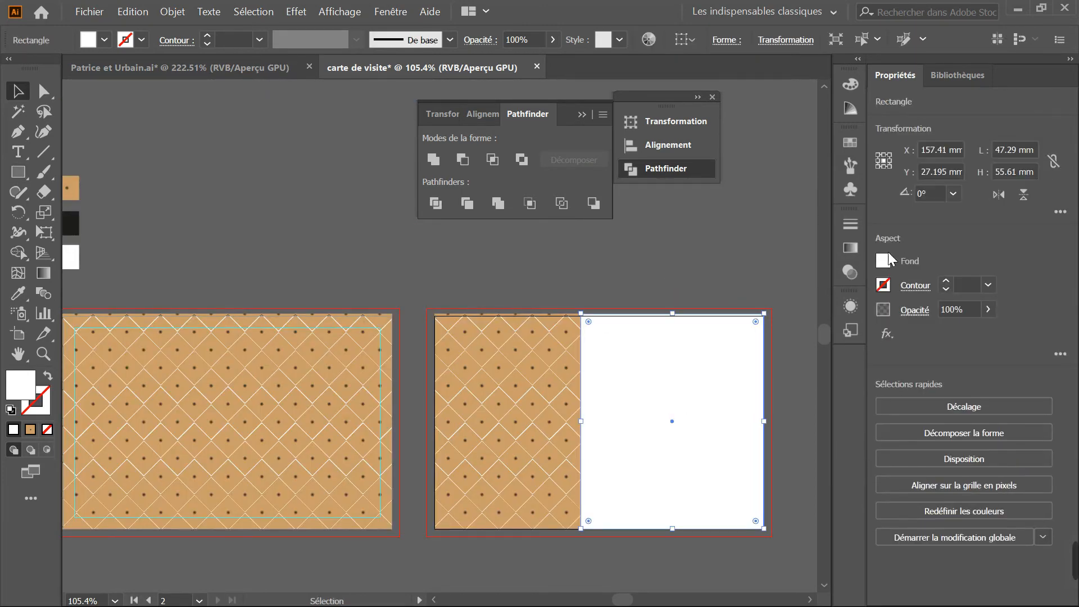
{"action": "left_click", "coordinate": [883, 260]}
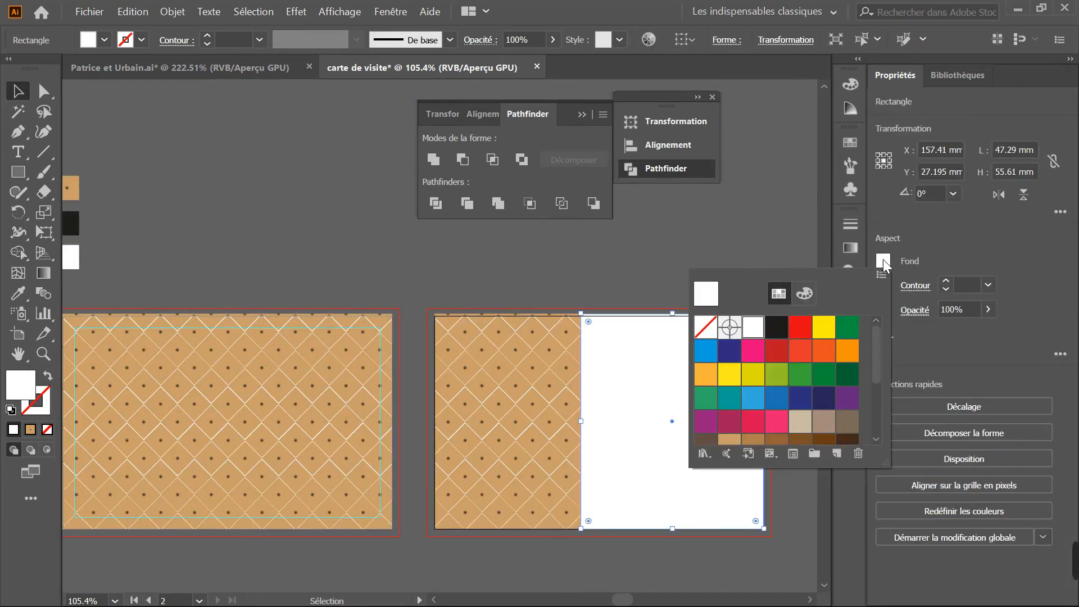
{"action": "left_click", "coordinate": [777, 327]}
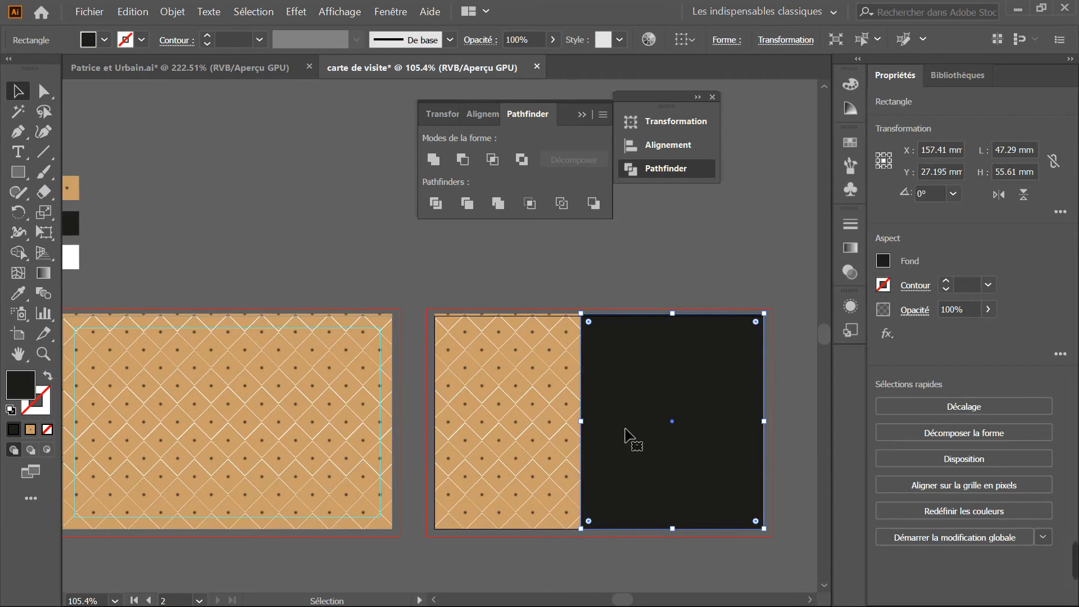
{"action": "left_click", "coordinate": [782, 253]}
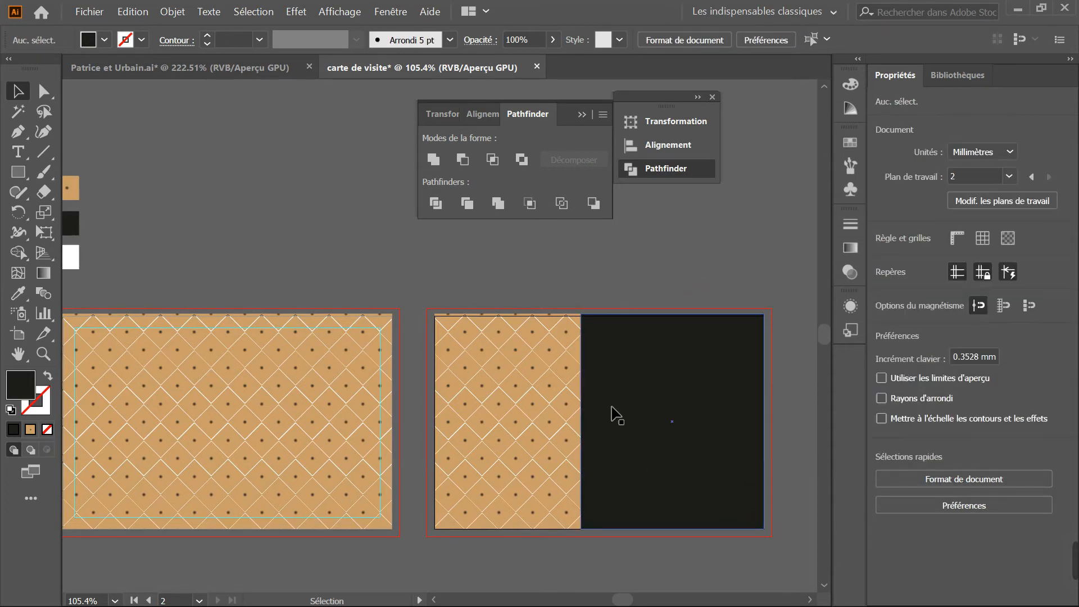
{"action": "left_click", "coordinate": [591, 415]}
{"action": "left_click_drag", "start_coordinate": [582, 420], "coordinate": [536, 420]}
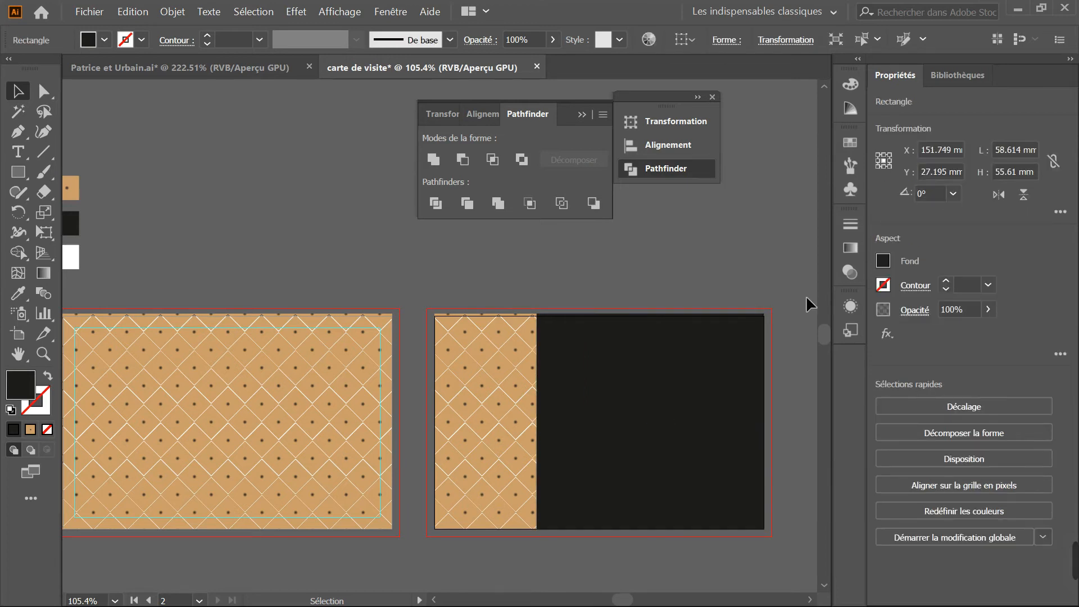
{"action": "left_click", "coordinate": [806, 295]}
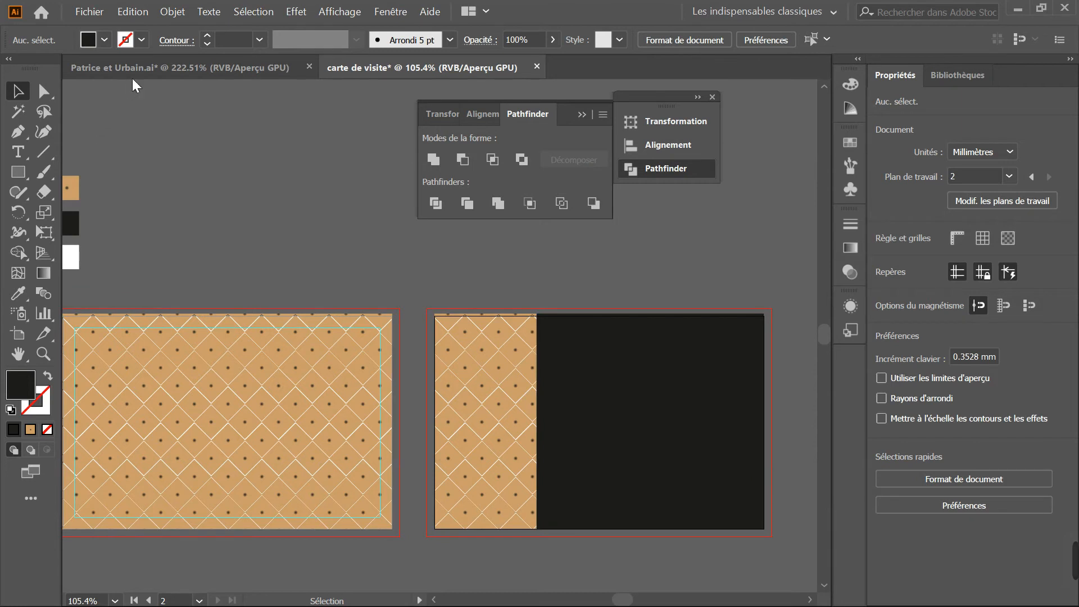
Draw a vertical line about 55.6 mm long with a white fill along the black rectangle's left edge
{"action": "left_click", "coordinate": [47, 153]}
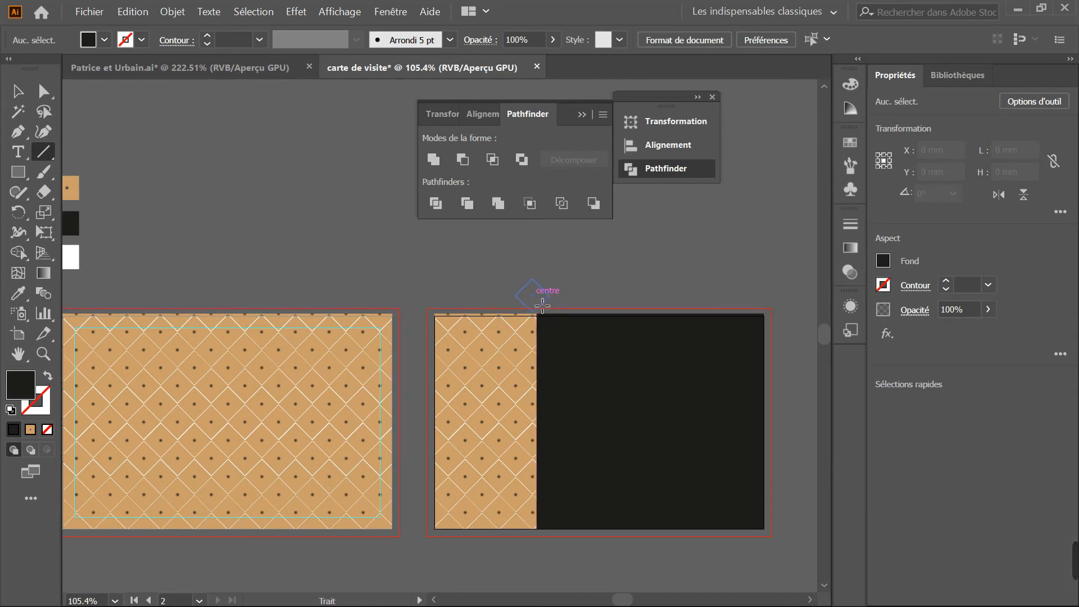
{"action": "left_click_drag", "start_coordinate": [543, 306], "coordinate": [533, 479]}
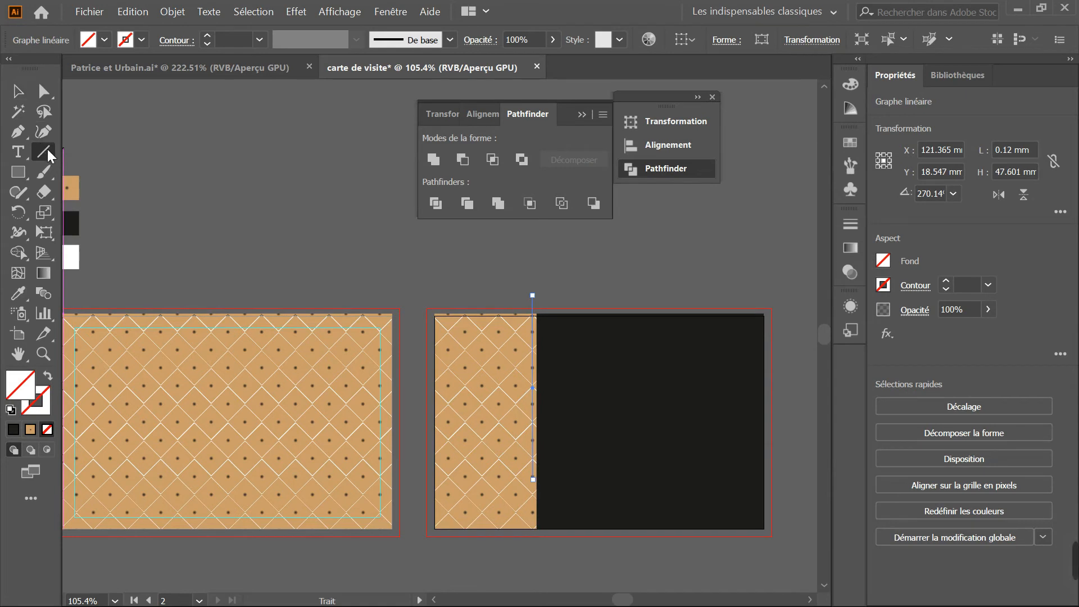
{"action": "left_click", "coordinate": [18, 91]}
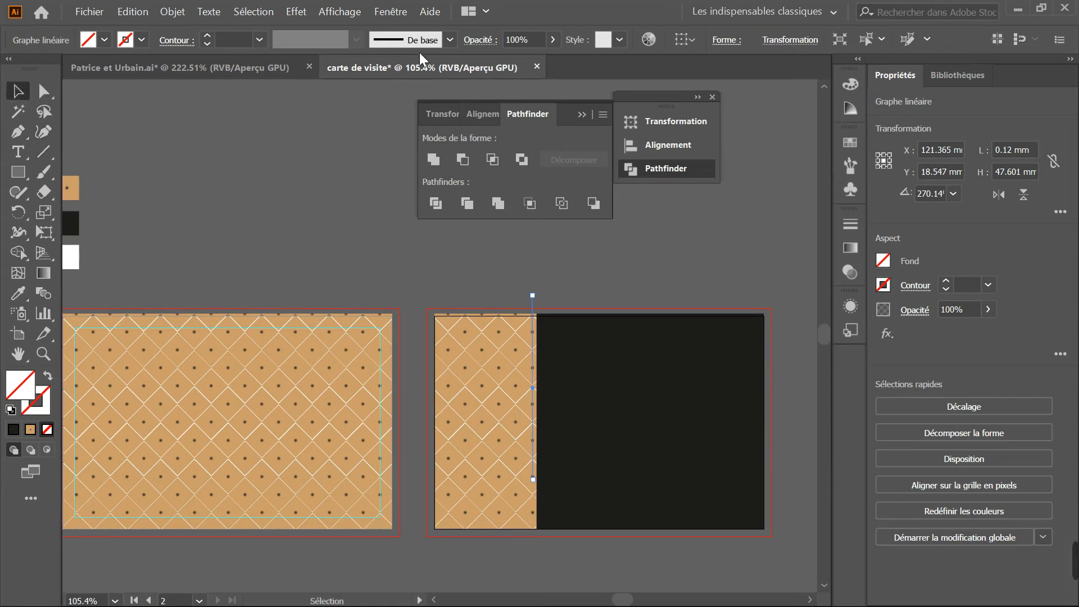
{"action": "left_click", "coordinate": [451, 39]}
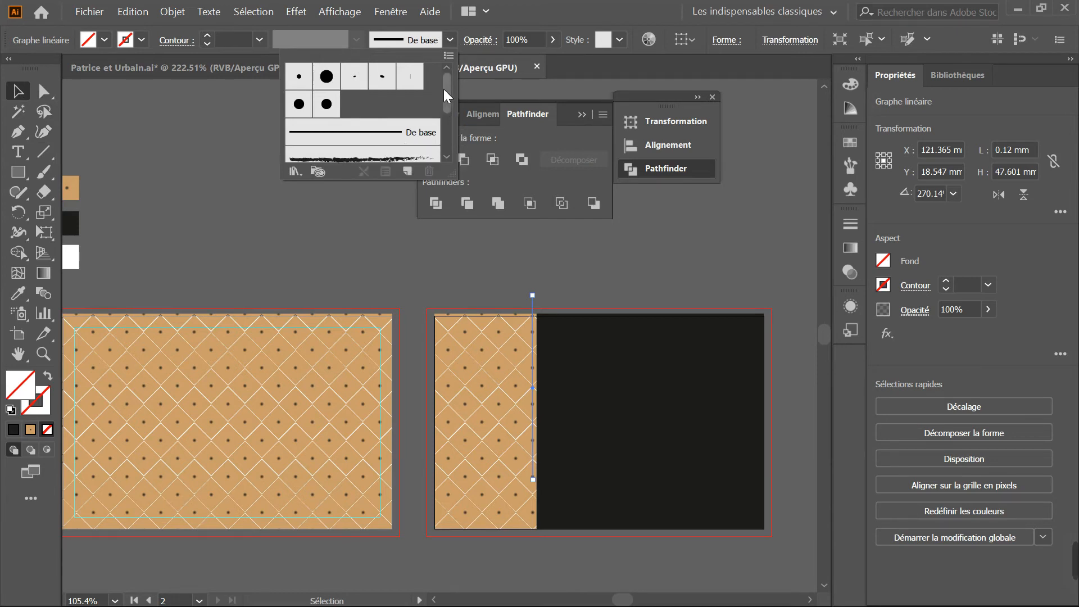
{"action": "left_click", "coordinate": [450, 36]}
{"action": "left_click", "coordinate": [634, 458]}
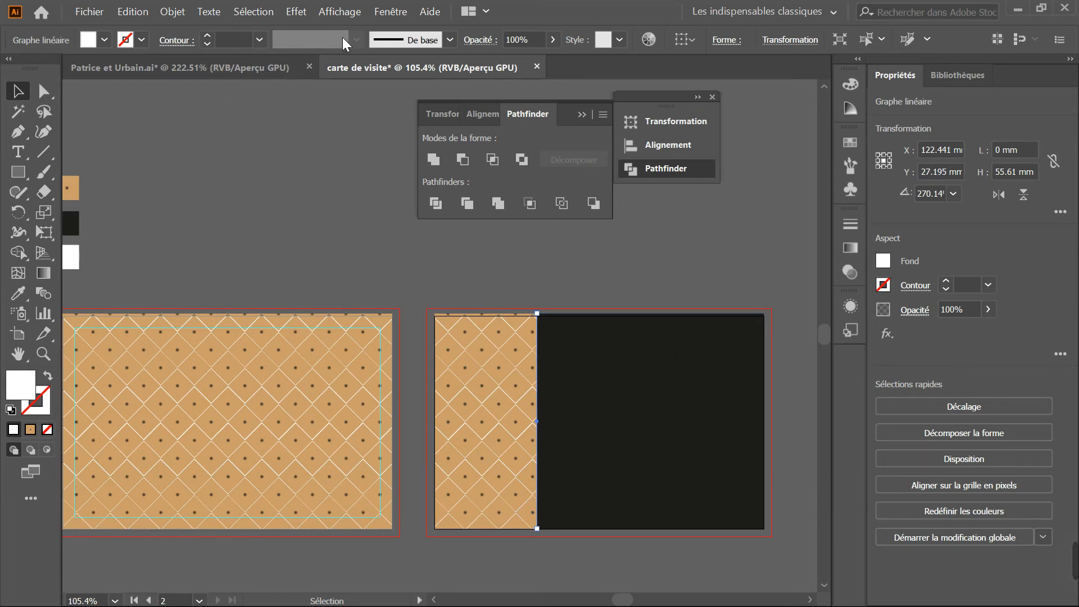
Try the oval brushes on the white divider line, settle on the Plat 5 pt brush, and deselect the line
{"action": "left_click", "coordinate": [448, 36]}
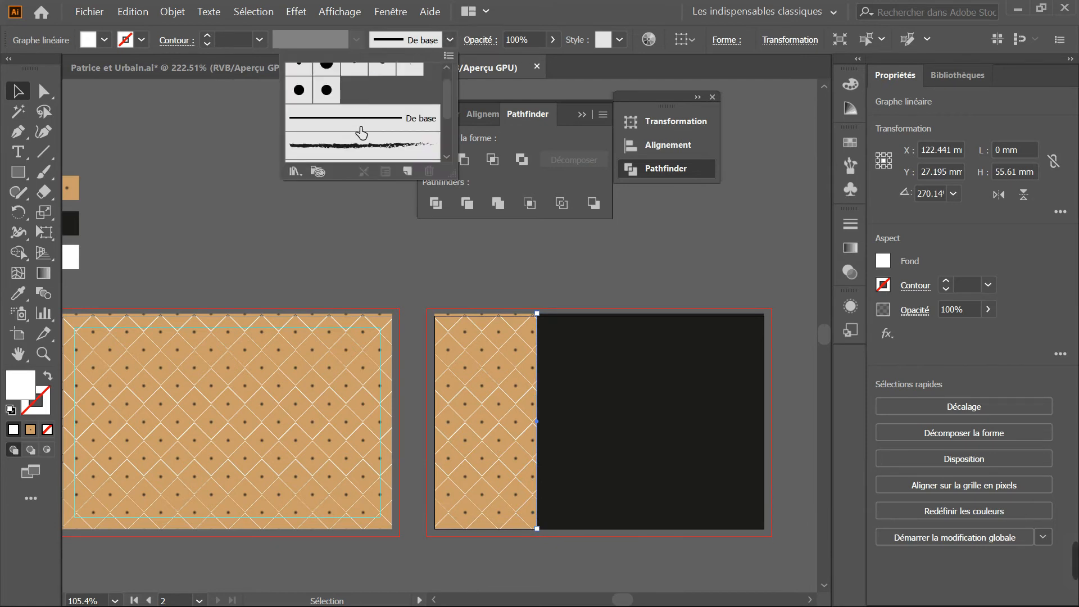
{"action": "left_click_drag", "start_coordinate": [445, 92], "coordinate": [445, 73]}
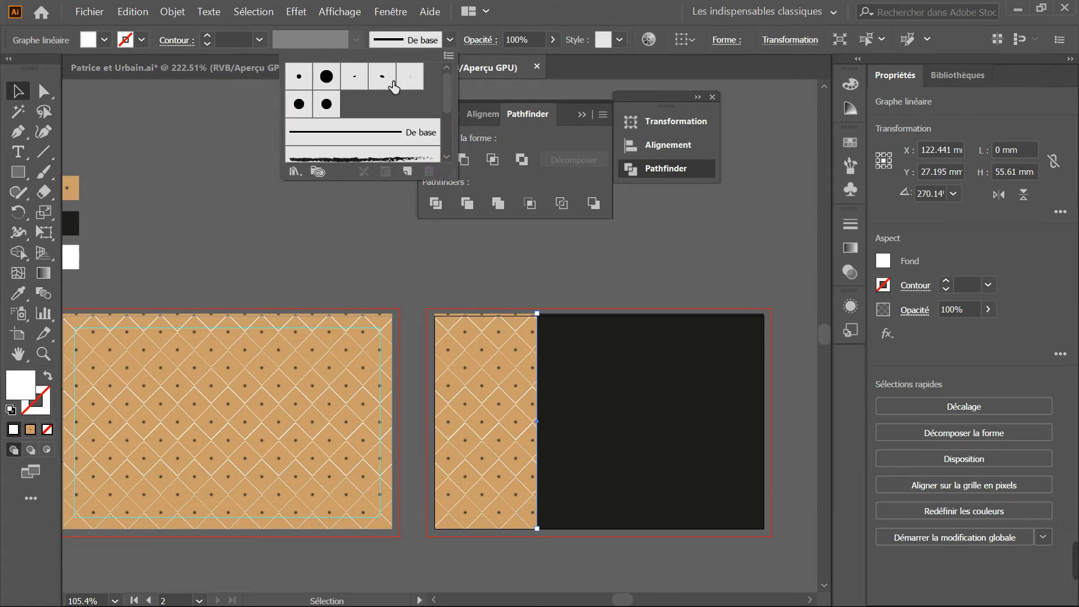
{"action": "left_click", "coordinate": [364, 83]}
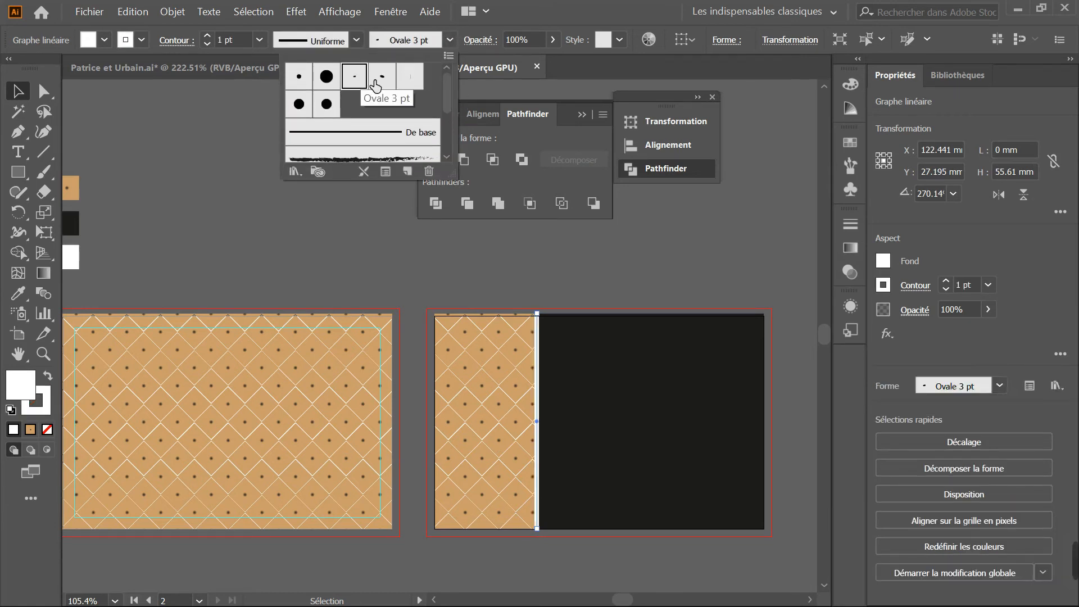
{"action": "left_click", "coordinate": [388, 82]}
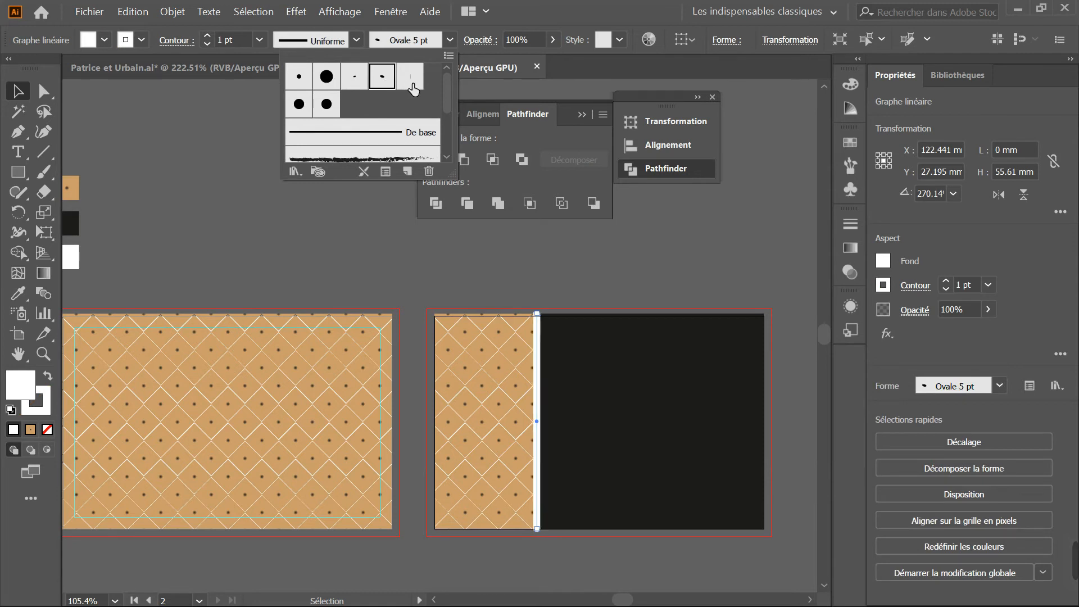
{"action": "left_click", "coordinate": [409, 77]}
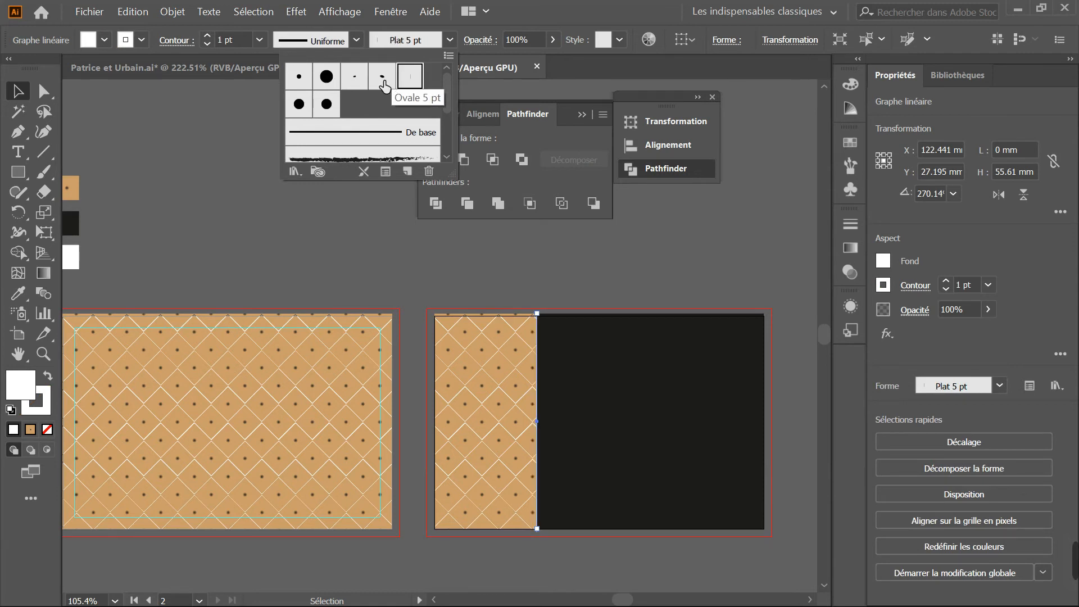
{"action": "left_click", "coordinate": [362, 328]}
{"action": "left_click", "coordinate": [374, 258]}
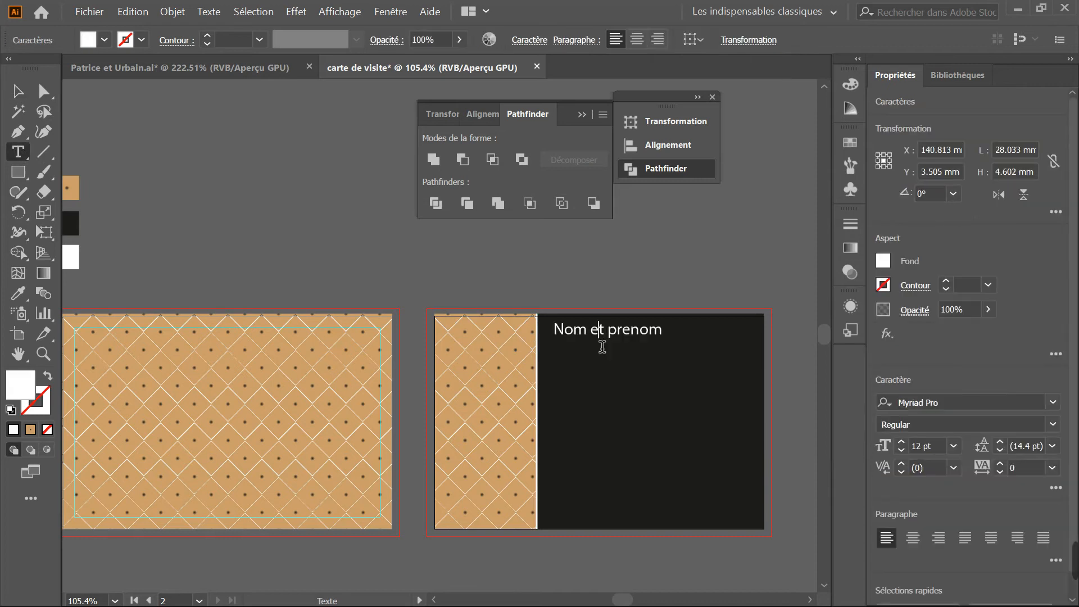
Insert "Post-nom-" before "Nom et prenom" in the name line on the black panel
{"action": "key", "text": "Left"}
{"action": "key", "text": "Left"}
{"action": "key", "text": "Left"}
{"action": "type", "text": "Poste"}
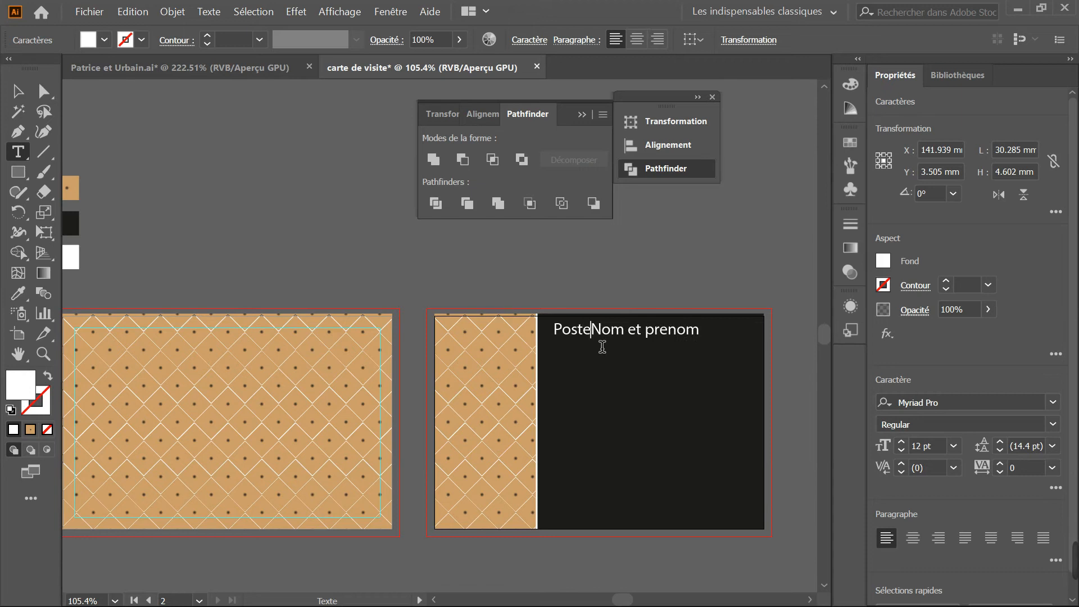
{"action": "key", "text": "BackSpace"}
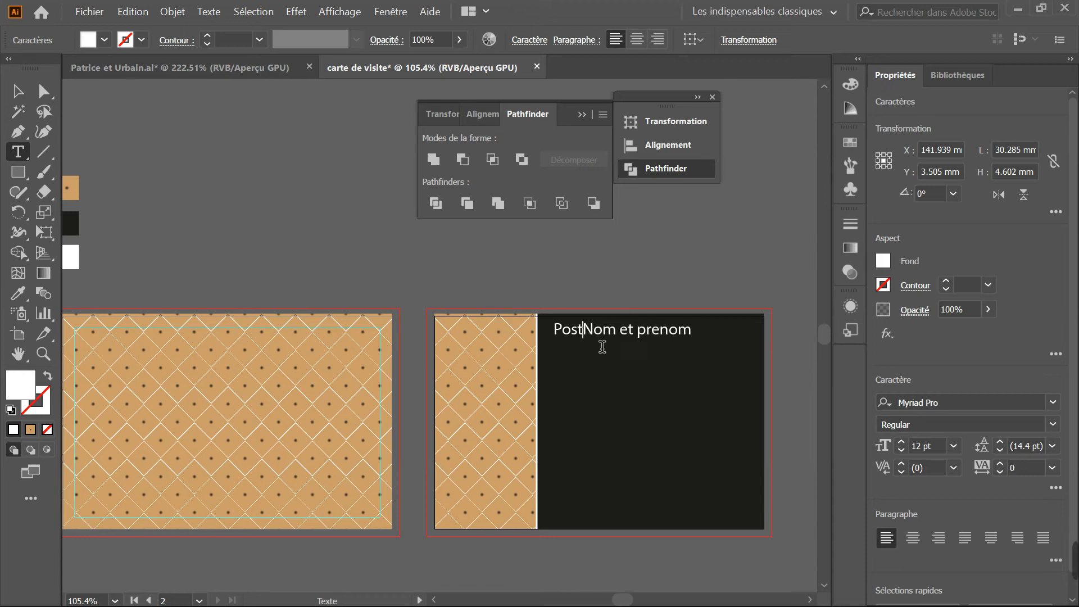
{"action": "type", "text": "-nom"}
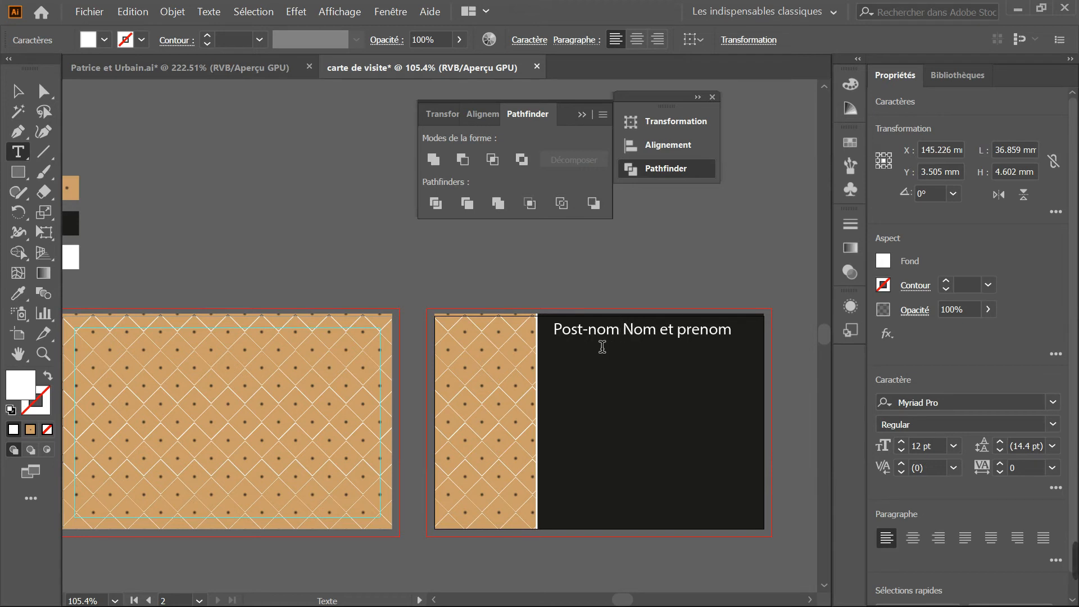
{"action": "key", "text": "BackSpace"}
{"action": "type", "text": "-"}
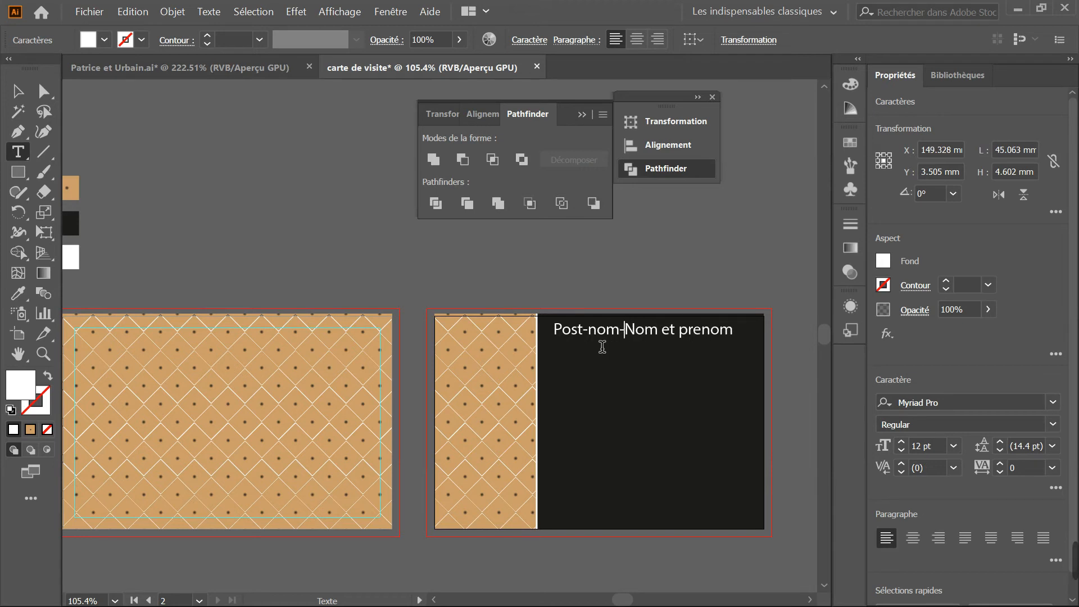
Replace the "et" in the name line with a hyphen so it reads "Post-nom-Nom-prenom"
{"action": "key", "text": "Right"}
{"action": "key", "text": "Right"}
{"action": "key", "text": "Delete"}
{"action": "key", "text": "BackSpace"}
{"action": "key", "text": "BackSpace"}
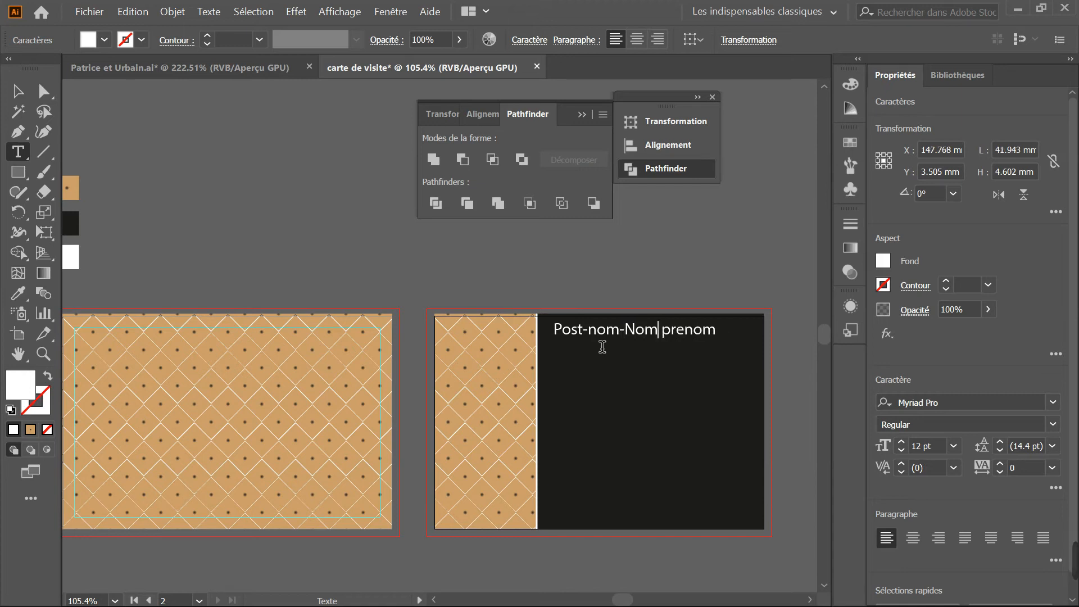
{"action": "key", "text": "Delete"}
{"action": "type", "text": "-"}
Add the text "Adresse" beneath the name line and fill it with white
{"action": "left_click", "coordinate": [557, 353]}
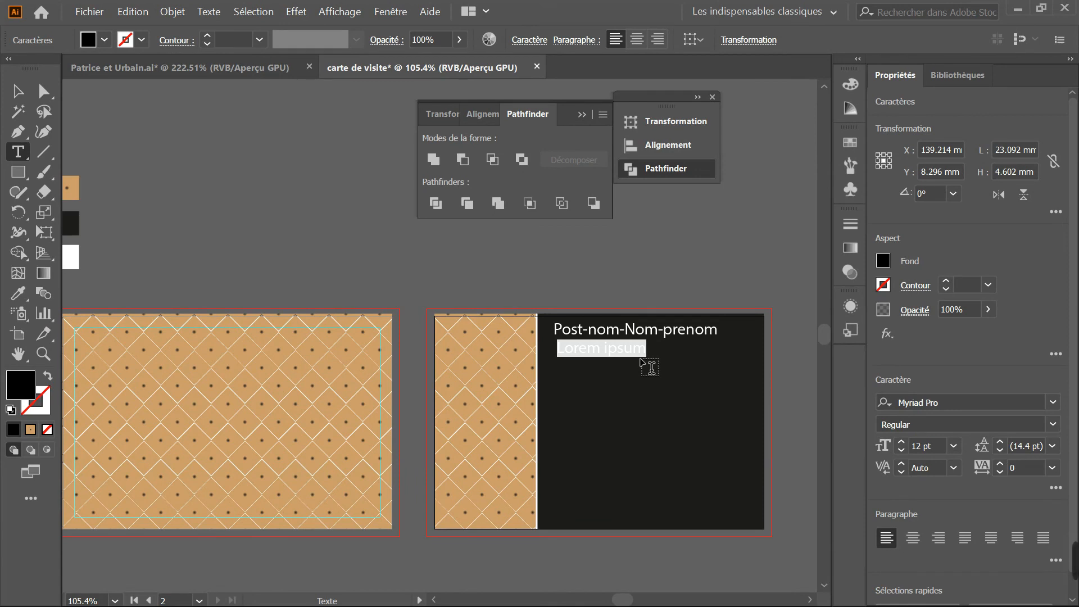
{"action": "type", "text": "A"}
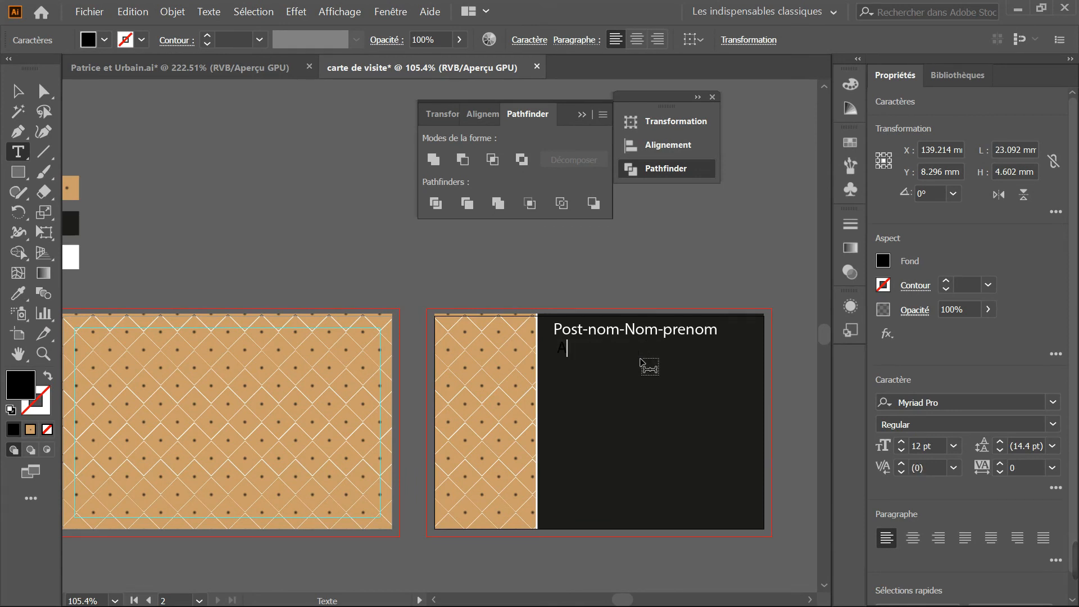
{"action": "type", "text": "dresse"}
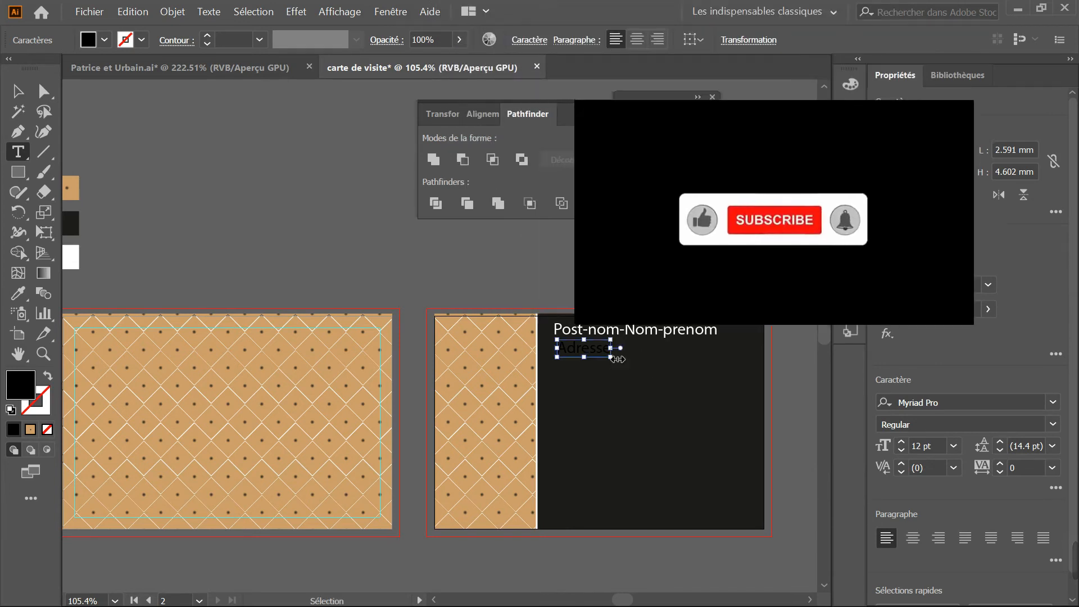
{"action": "key", "text": "ctrl+a"}
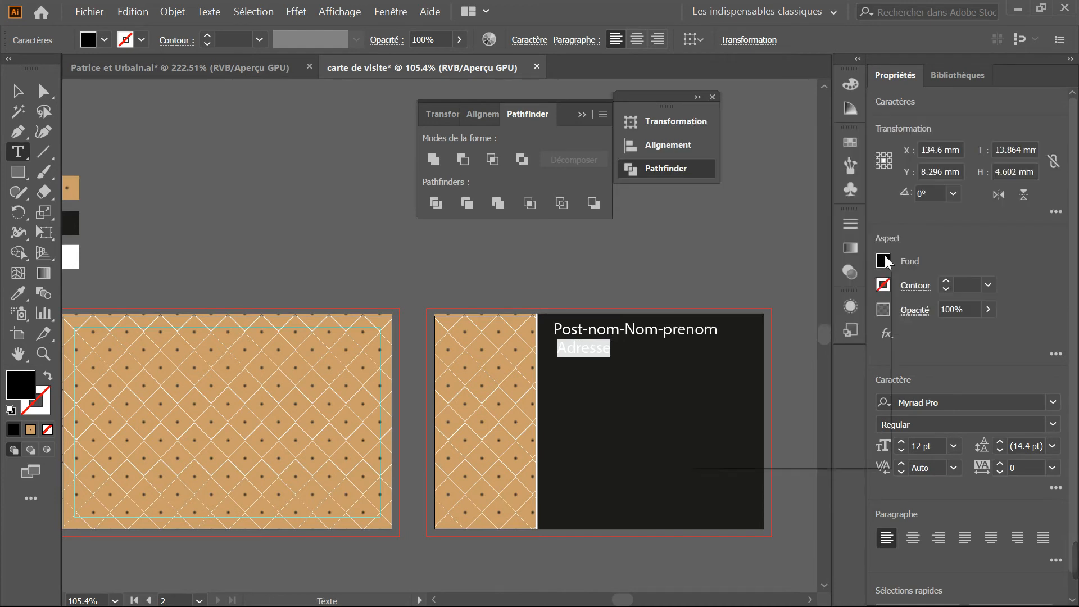
{"action": "left_click", "coordinate": [849, 266]}
{"action": "left_click", "coordinate": [762, 326]}
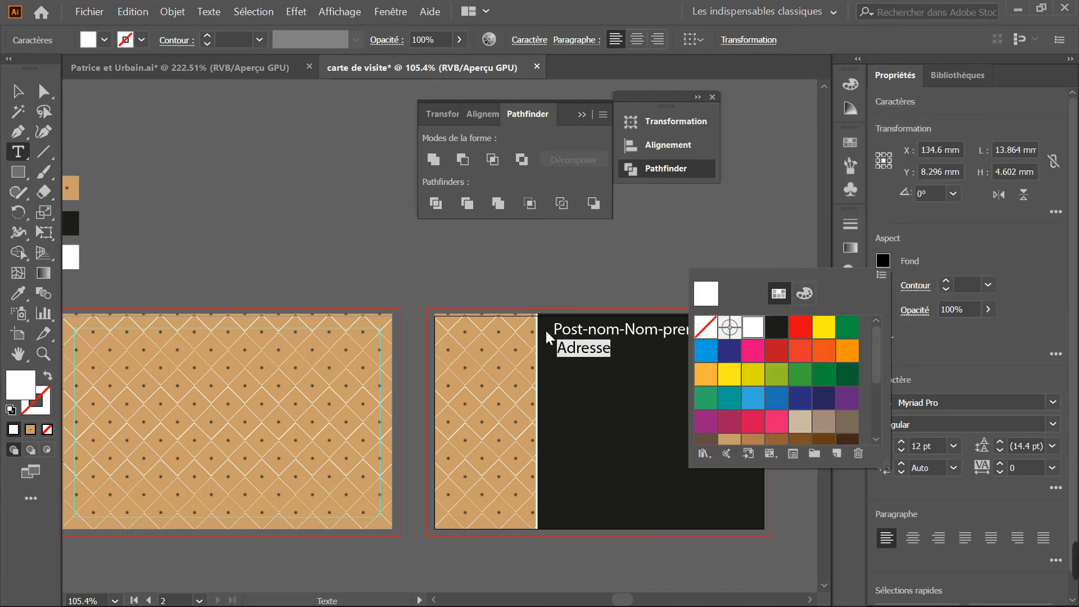
{"action": "left_click", "coordinate": [592, 366]}
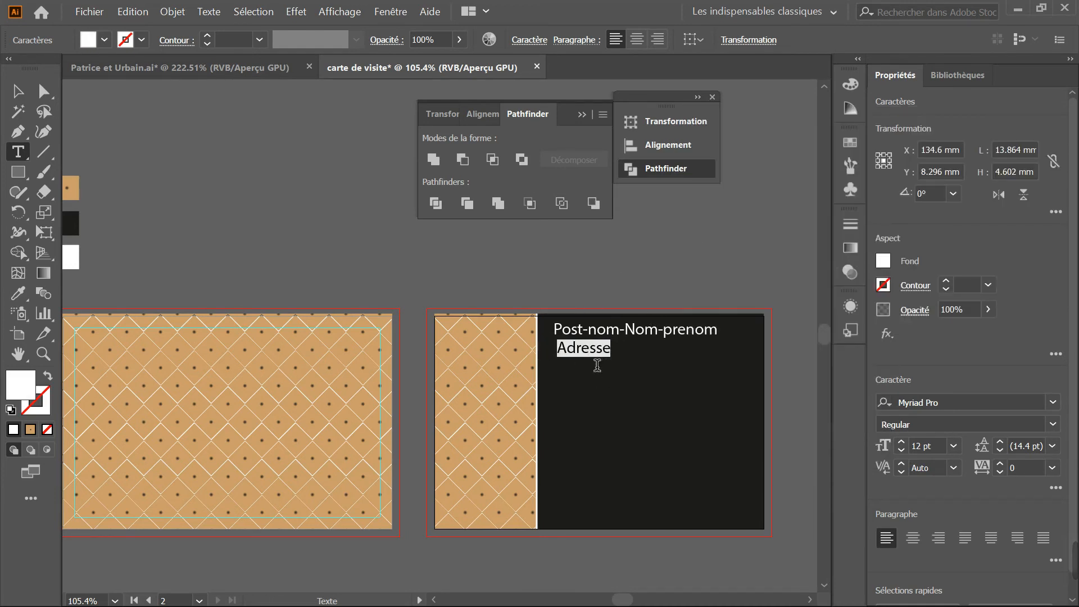
Move the "Adresse" text lower and align its left edge with the name line
{"action": "left_click", "coordinate": [14, 95]}
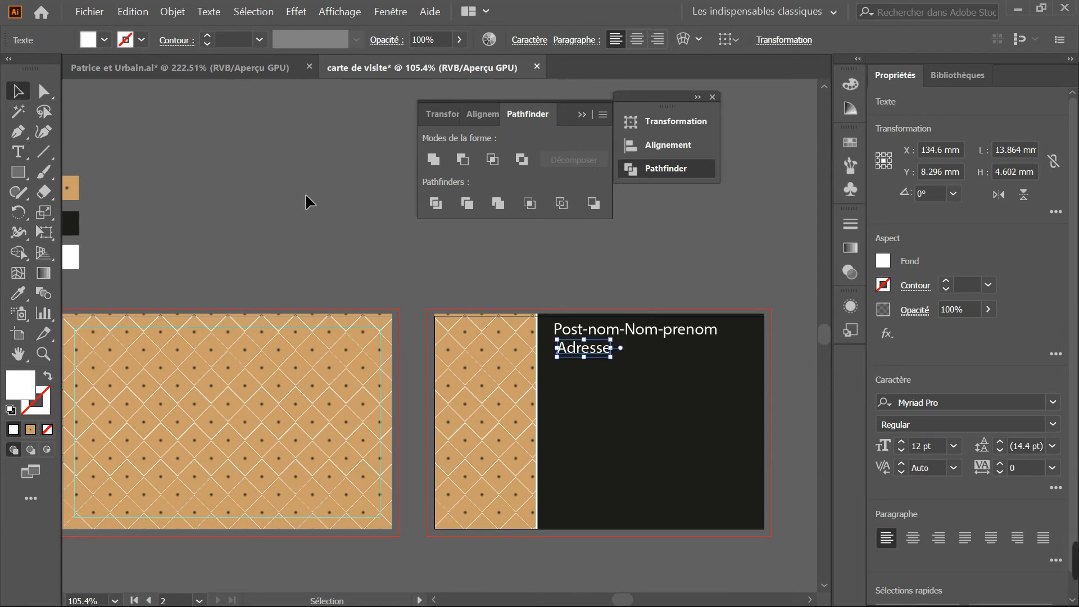
{"action": "left_click_drag", "start_coordinate": [579, 357], "coordinate": [575, 372]}
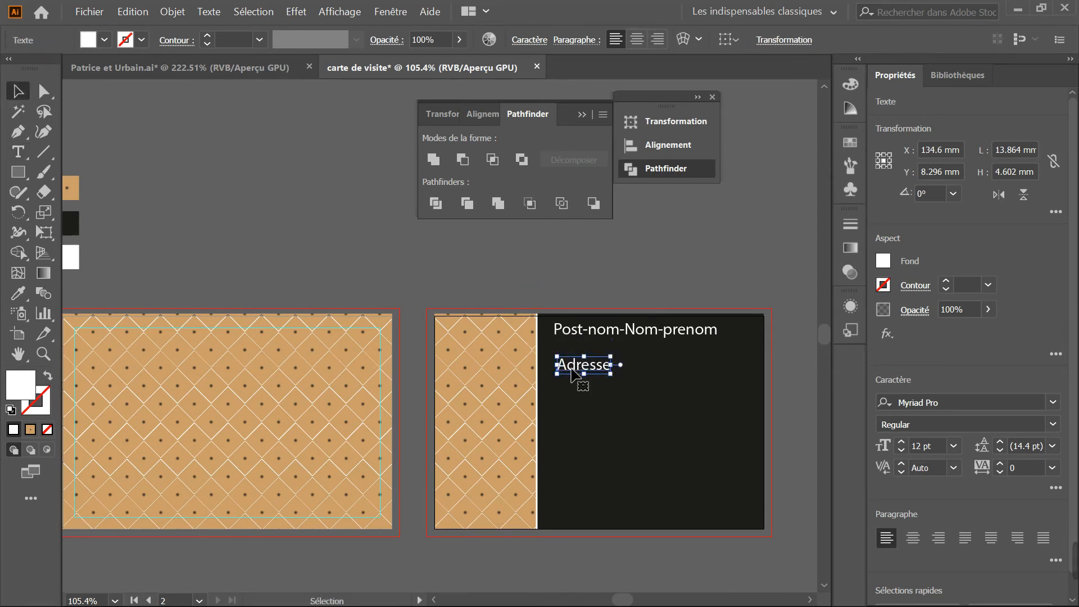
{"action": "left_click", "coordinate": [588, 336]}
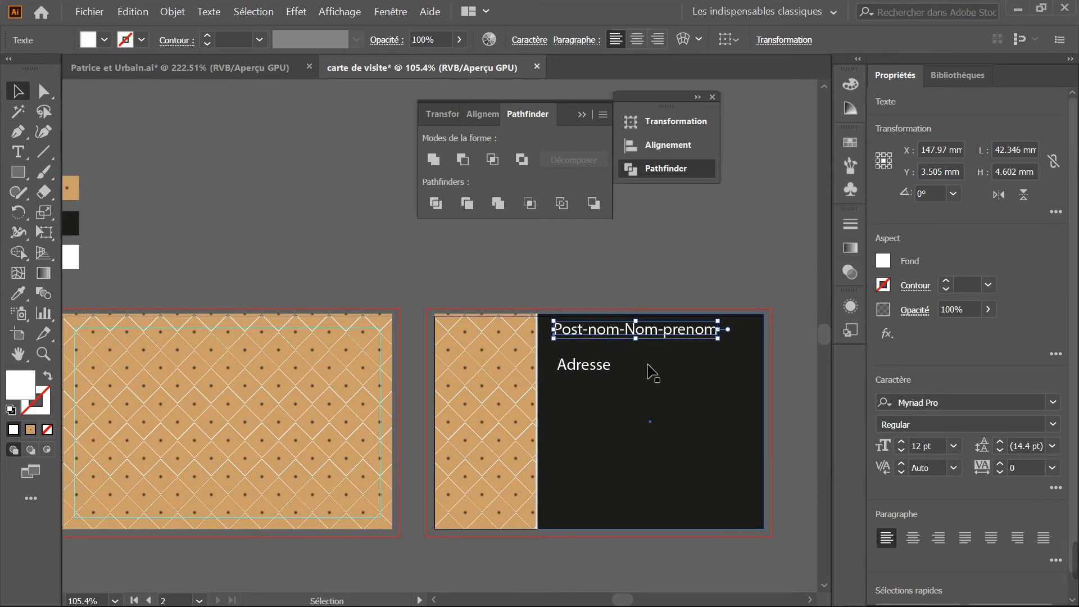
{"action": "left_click_drag", "start_coordinate": [587, 371], "coordinate": [584, 368]}
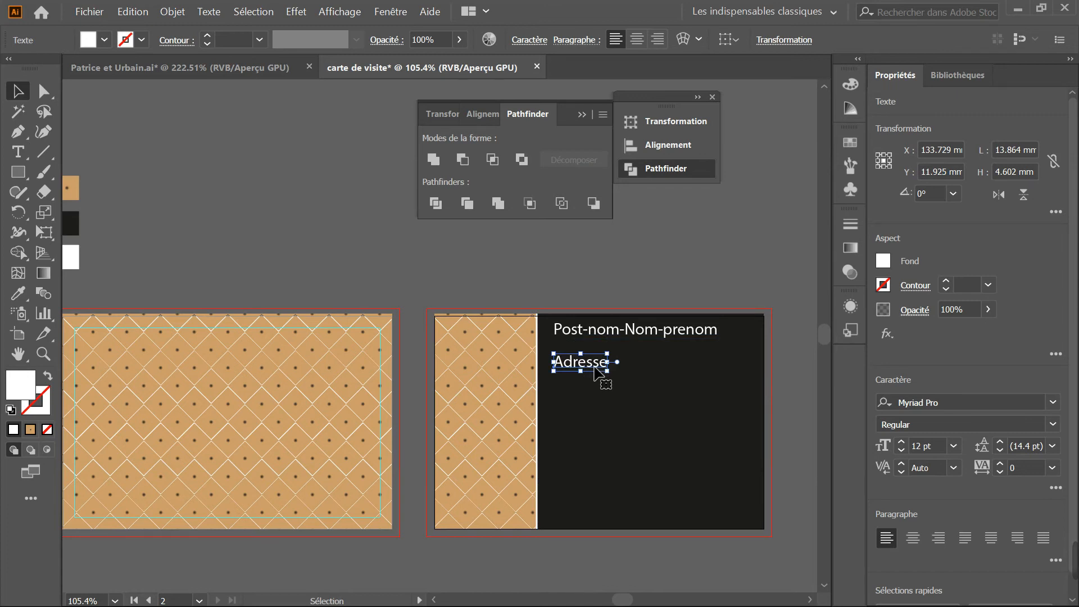
Copy the "Adresse" text directly below itself and change the copy to "Email:"
{"action": "left_click_drag", "start_coordinate": [597, 371], "coordinate": [598, 396]}
{"action": "key", "text": "t"}
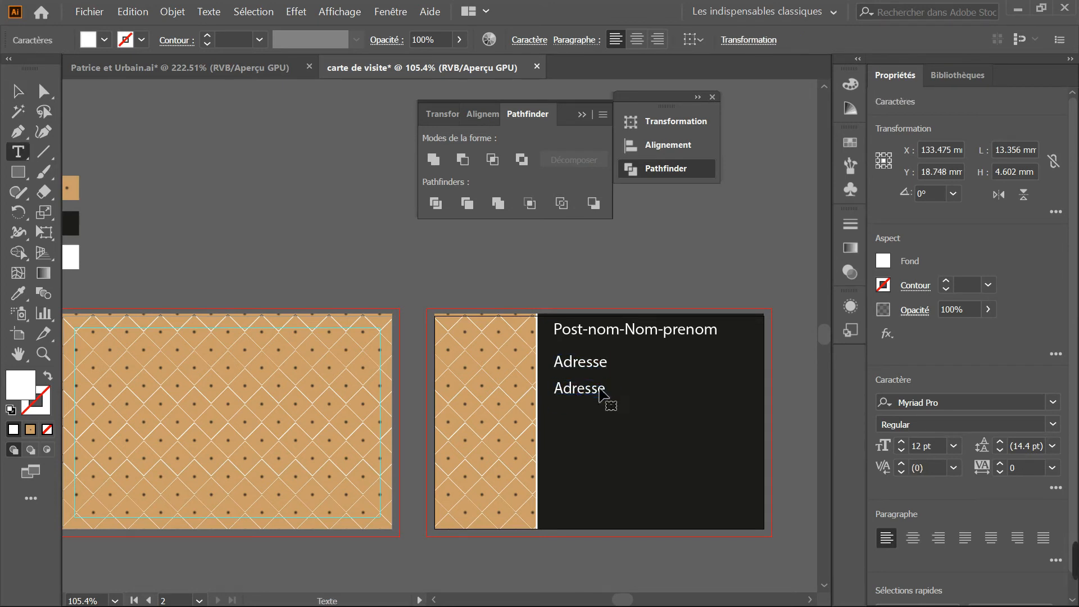
{"action": "double_click", "coordinate": [603, 392]}
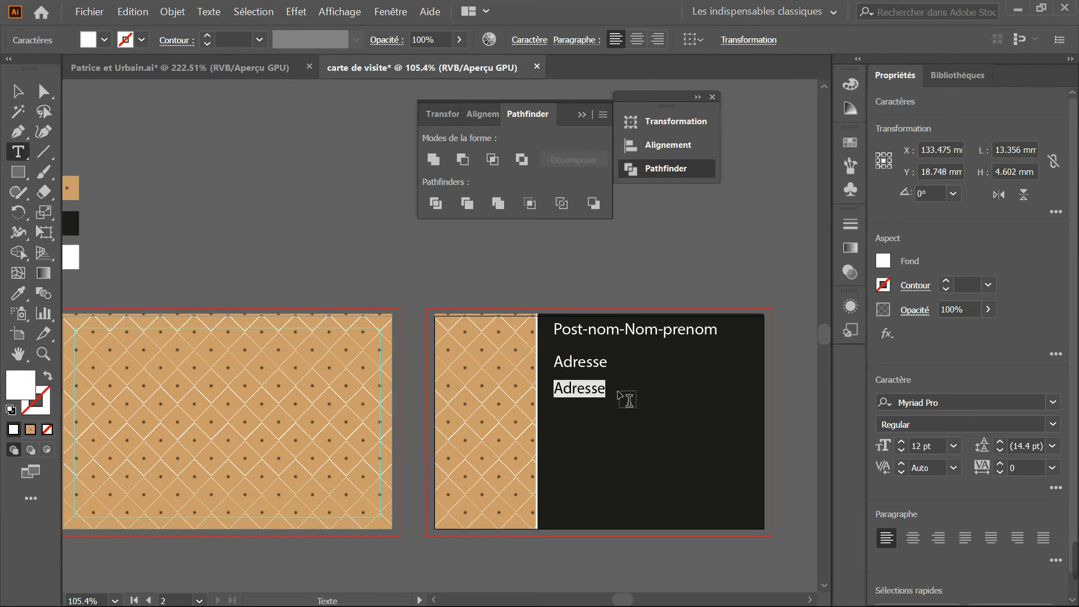
{"action": "type", "text": "Email:"}
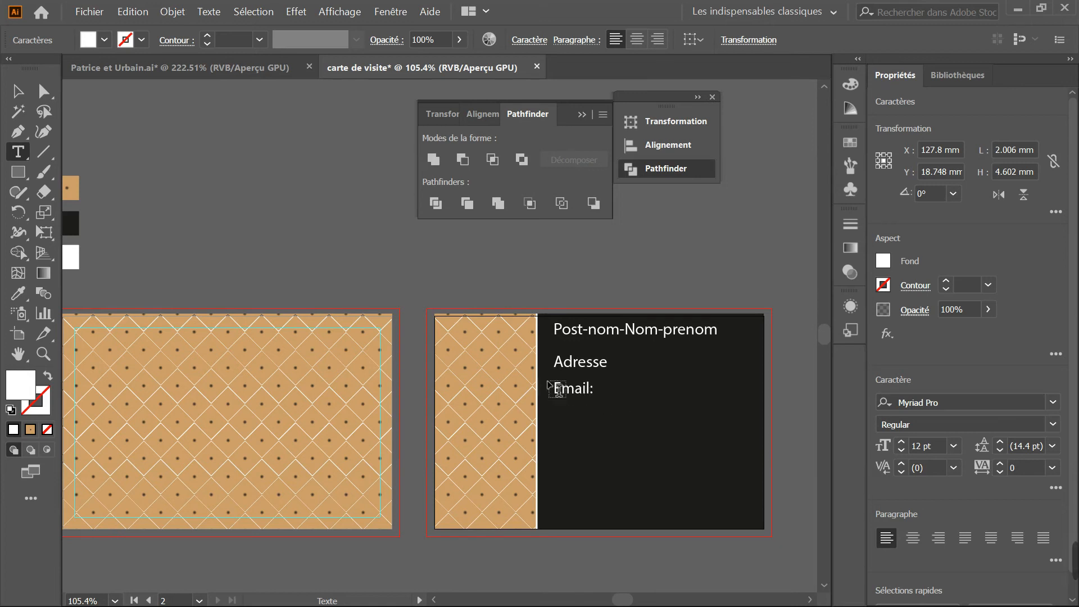
Copy the "Email:" text directly below itself and change the copy to "Tel :"
{"action": "left_click", "coordinate": [17, 90]}
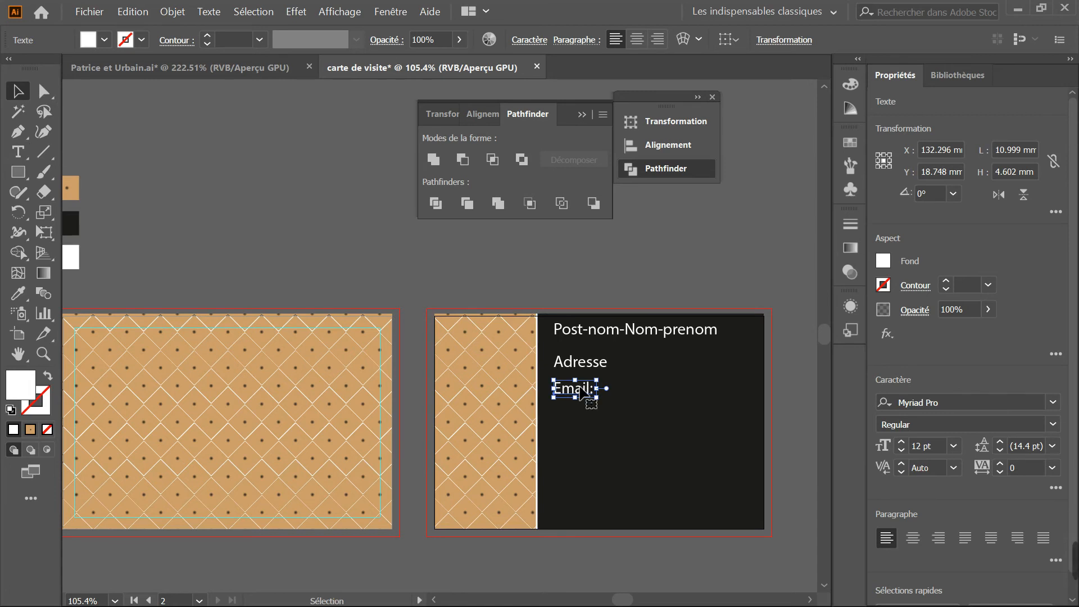
{"action": "left_click_drag", "start_coordinate": [585, 391], "coordinate": [587, 421]}
{"action": "double_click", "coordinate": [583, 418]}
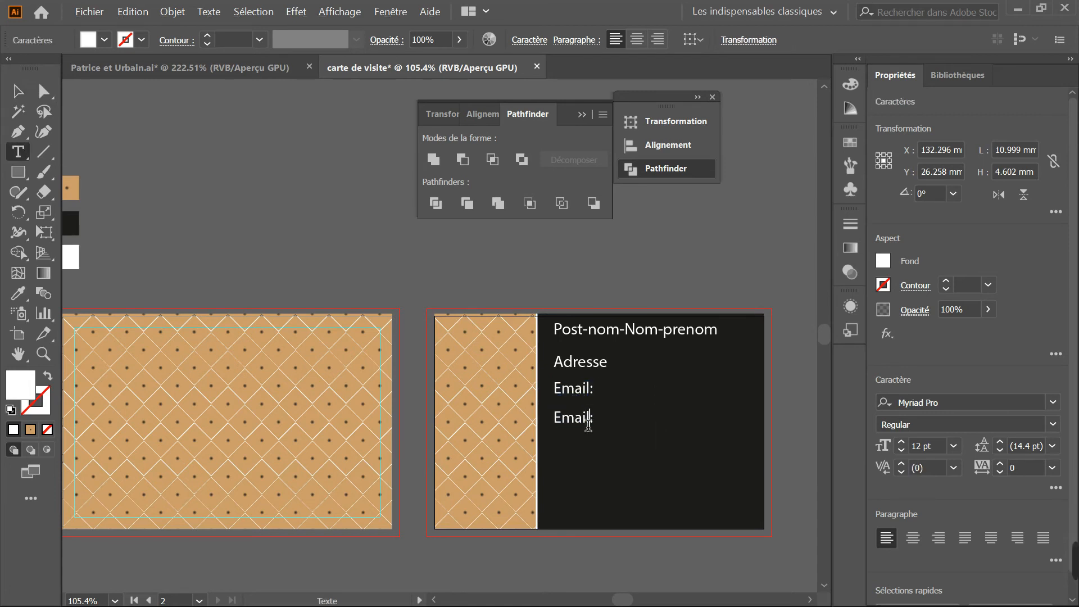
{"action": "key", "text": "BackSpace"}
{"action": "key", "text": "BackSpace"}
{"action": "key", "text": "BackSpace"}
{"action": "type", "text": "Tel :"}
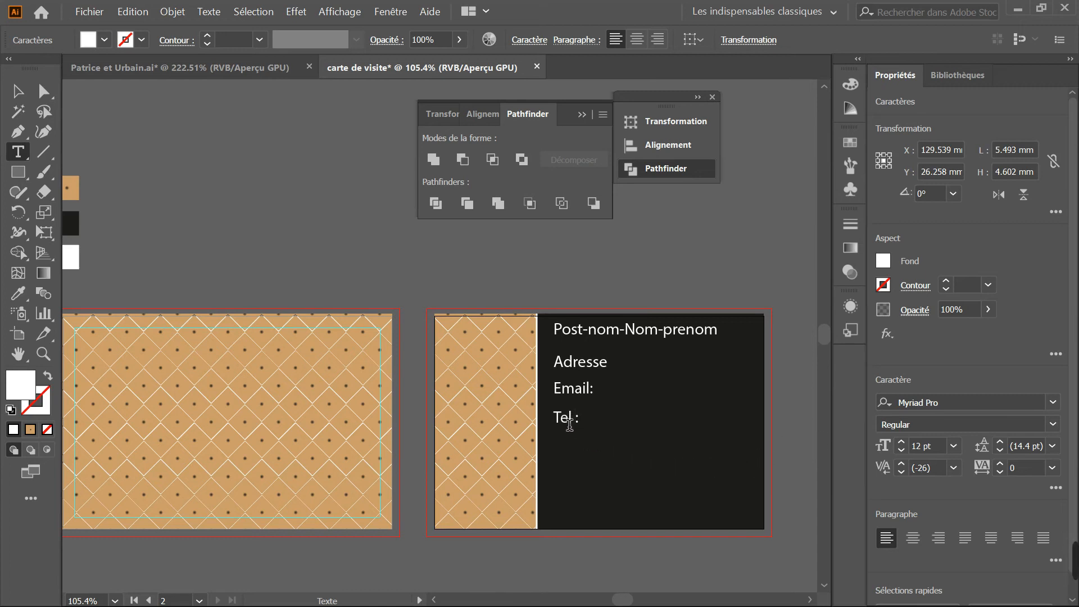
Copy the "Tel :" text directly below itself and change the copy to "Site web :"
{"action": "left_click", "coordinate": [18, 91]}
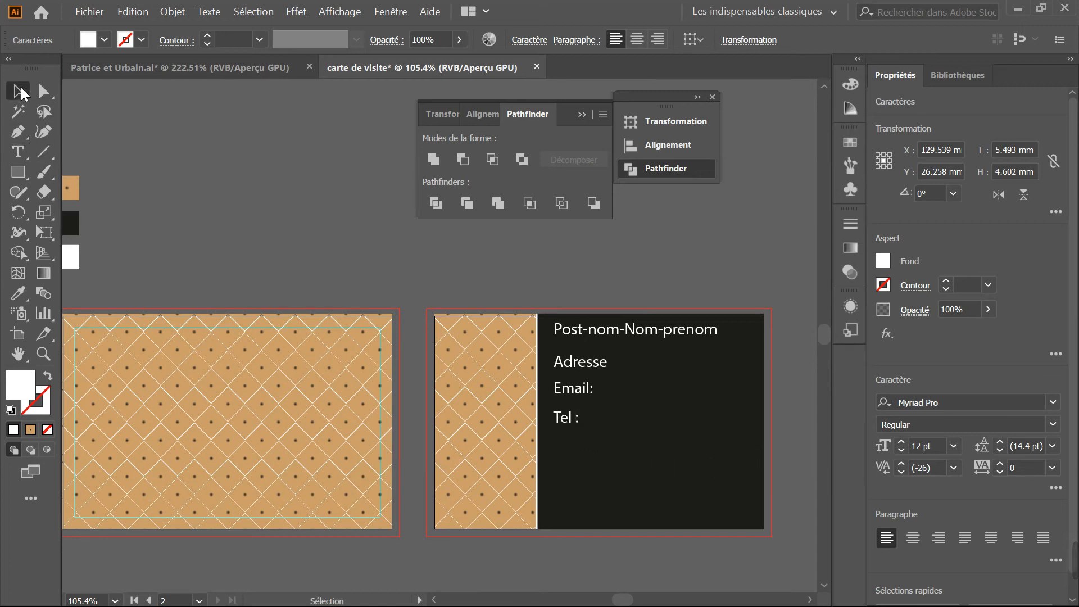
{"action": "left_click_drag", "start_coordinate": [570, 422], "coordinate": [570, 455], "text": "alt"}
{"action": "double_click", "coordinate": [575, 455]}
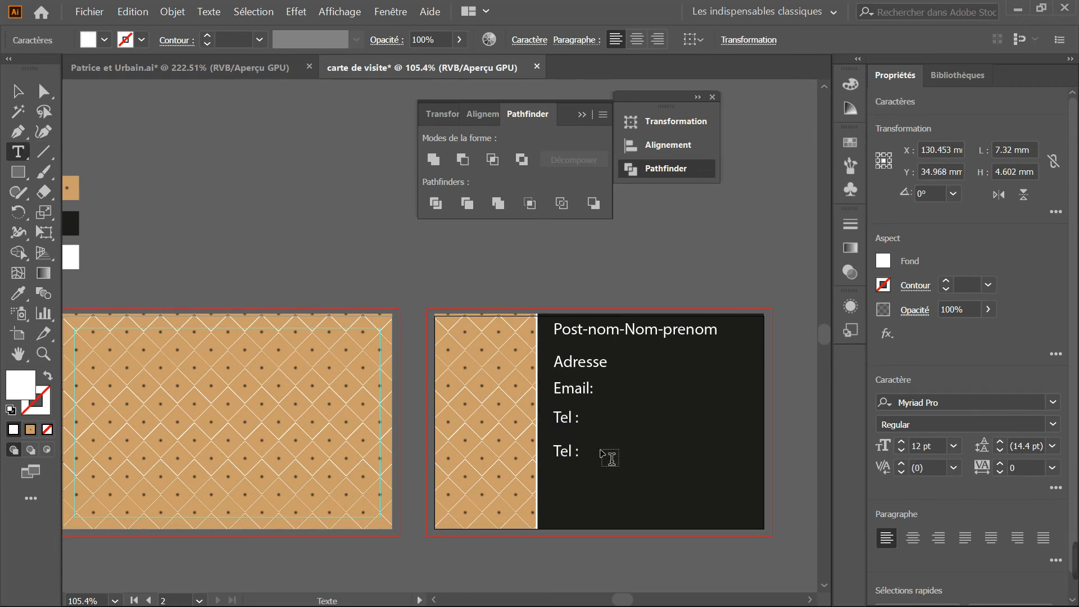
{"action": "key", "text": "BackSpace"}
{"action": "key", "text": "BackSpace"}
{"action": "key", "text": "BackSpace"}
{"action": "type", "text": "Site"}
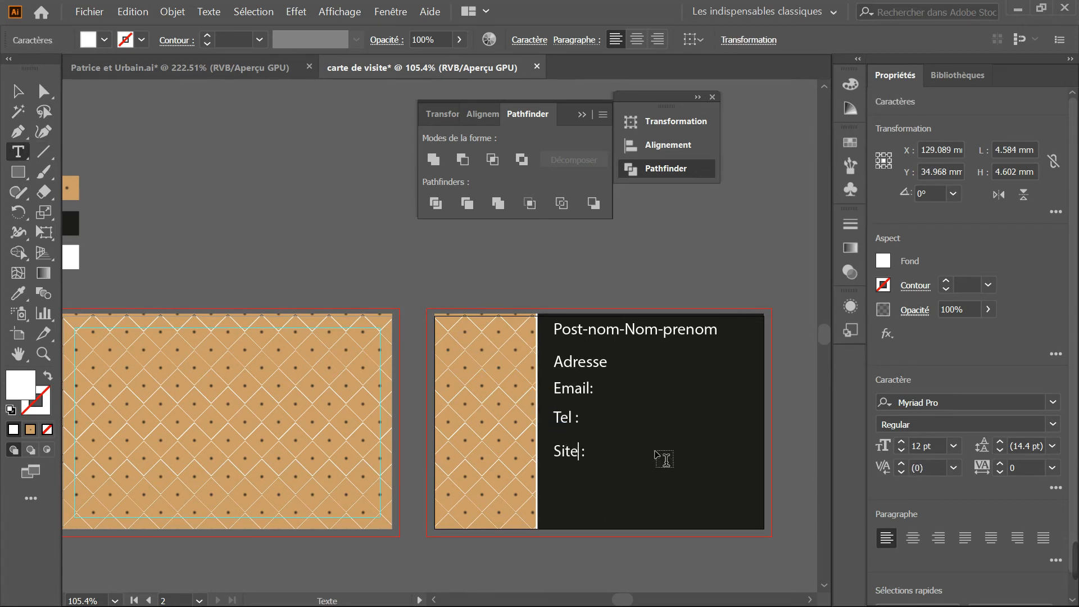
{"action": "type", "text": " web"}
Replace the "Adresse" text below the name line with "Poste:"
{"action": "left_click", "coordinate": [588, 372]}
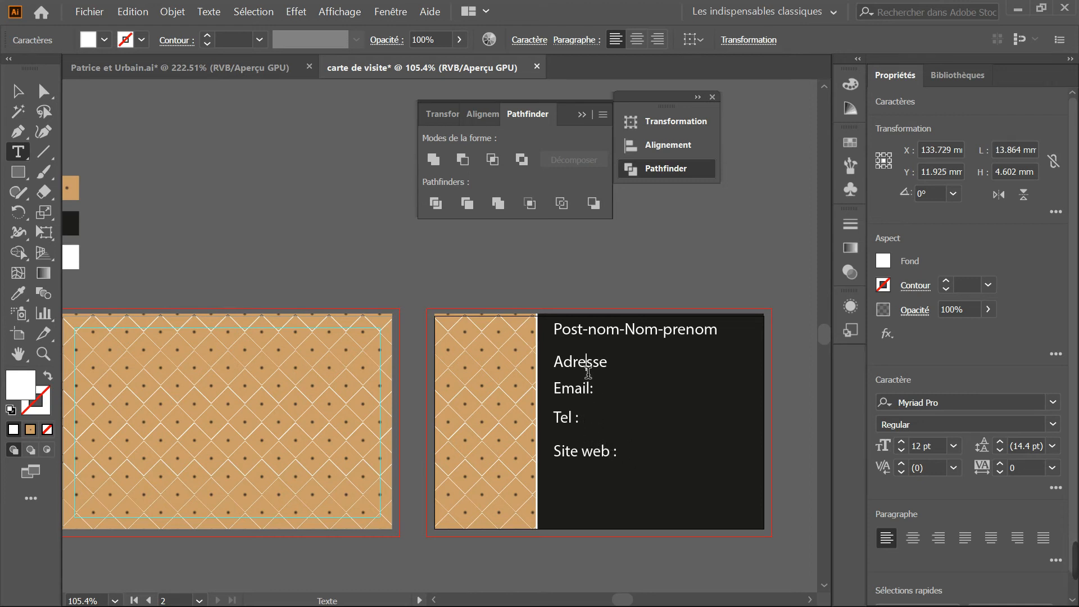
{"action": "left_click", "coordinate": [607, 363]}
{"action": "key", "text": "BackSpace"}
{"action": "key", "text": "BackSpace"}
{"action": "key", "text": "BackSpace"}
{"action": "key", "text": "BackSpace"}
{"action": "key", "text": "BackSpace"}
{"action": "key", "text": "BackSpace"}
{"action": "key", "text": "BackSpace"}
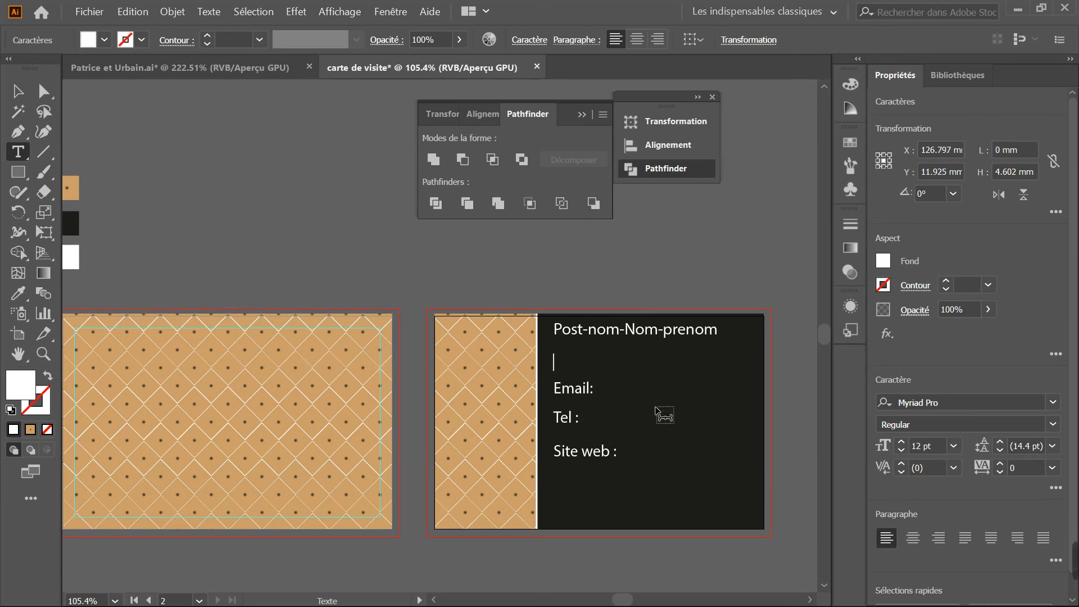
{"action": "type", "text": "Poste"}
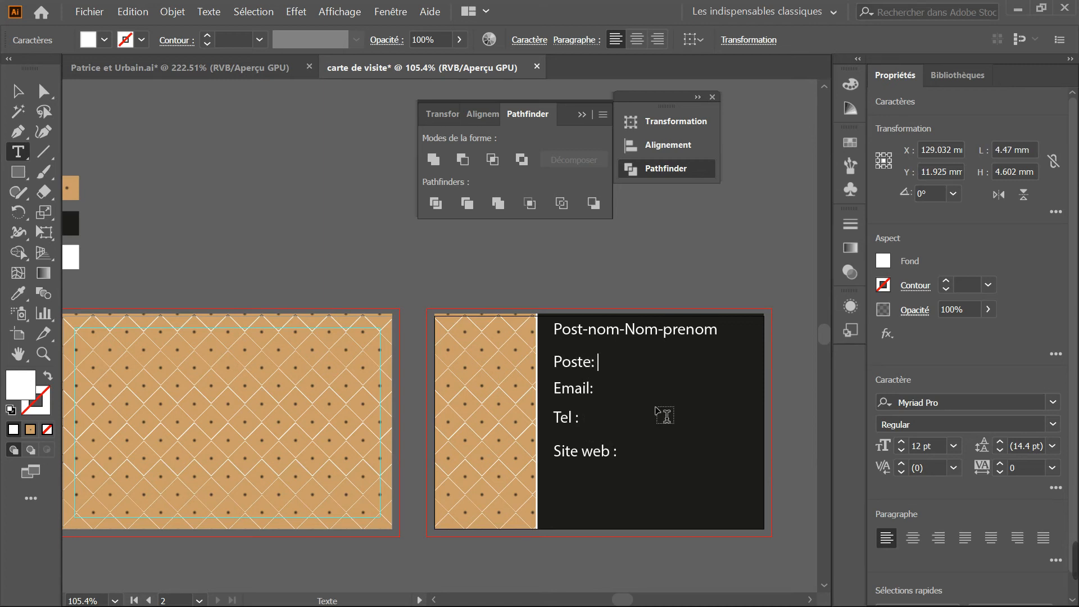
{"action": "type", "text": ":"}
Copy the "Site web :" text directly below itself and change the original line to "Adresse :"
{"action": "left_click", "coordinate": [9, 82]}
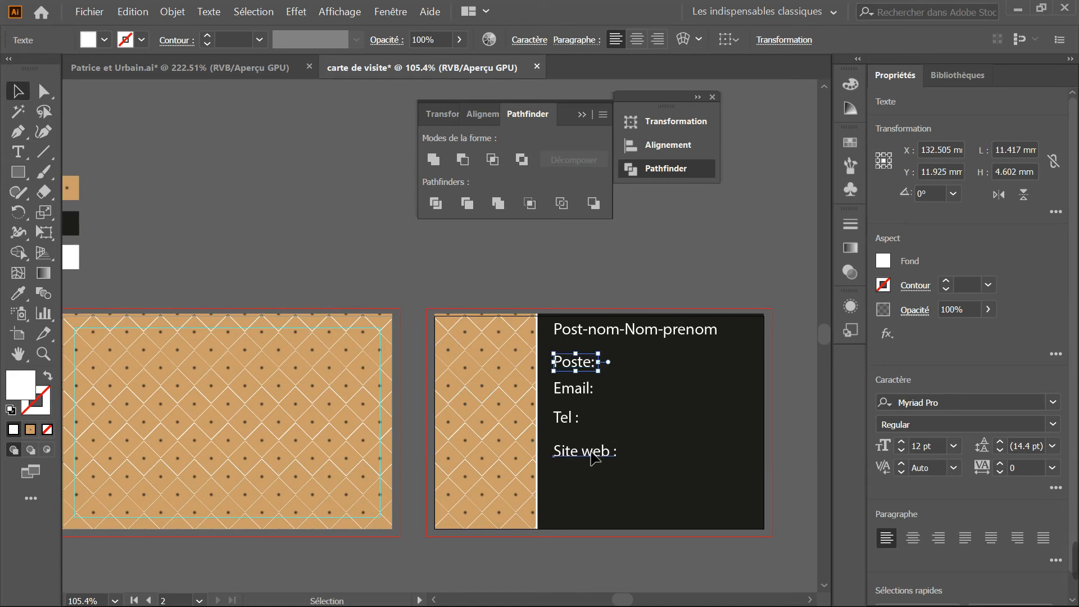
{"action": "left_click_drag", "start_coordinate": [594, 457], "coordinate": [592, 487]}
{"action": "double_click", "coordinate": [588, 454]}
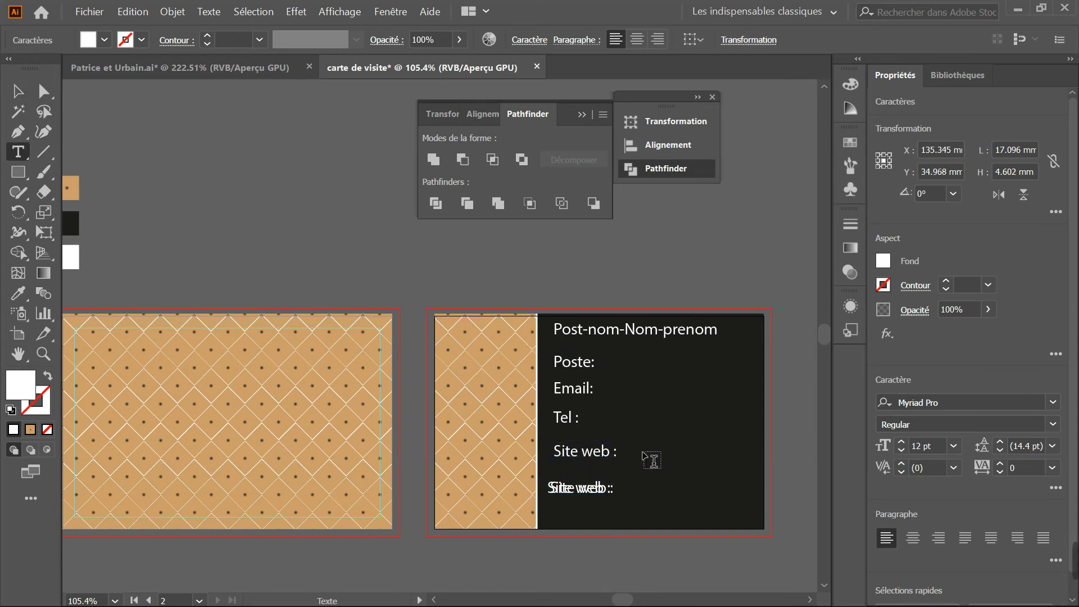
{"action": "key", "text": "BackSpace"}
{"action": "key", "text": "BackSpace"}
{"action": "key", "text": "BackSpace"}
{"action": "key", "text": "BackSpace"}
{"action": "key", "text": "BackSpace"}
{"action": "key", "text": "BackSpace"}
{"action": "key", "text": "BackSpace"}
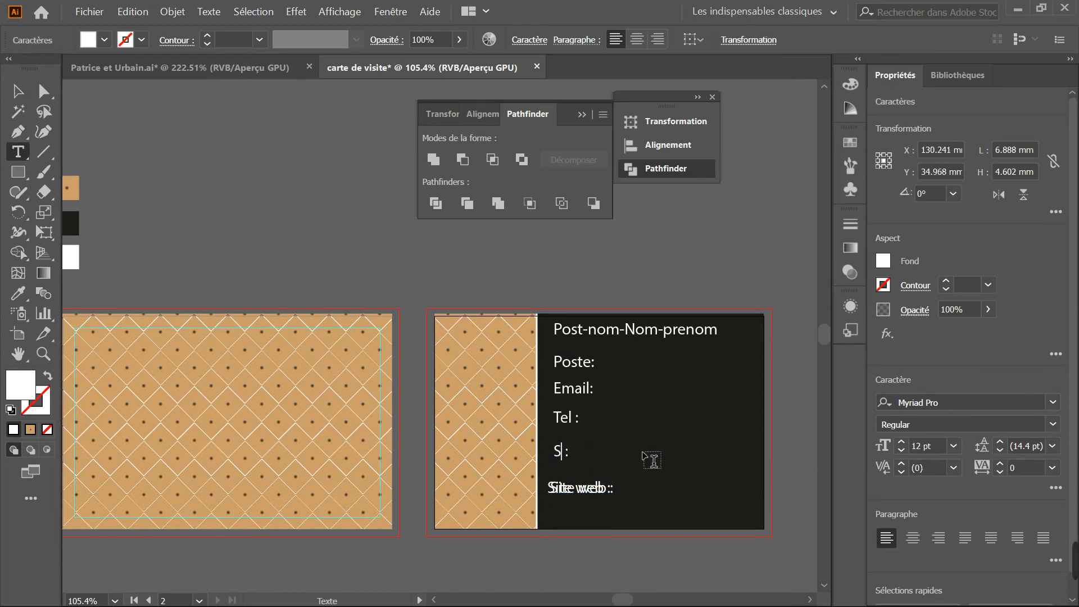
{"action": "type", "text": "Adresse"}
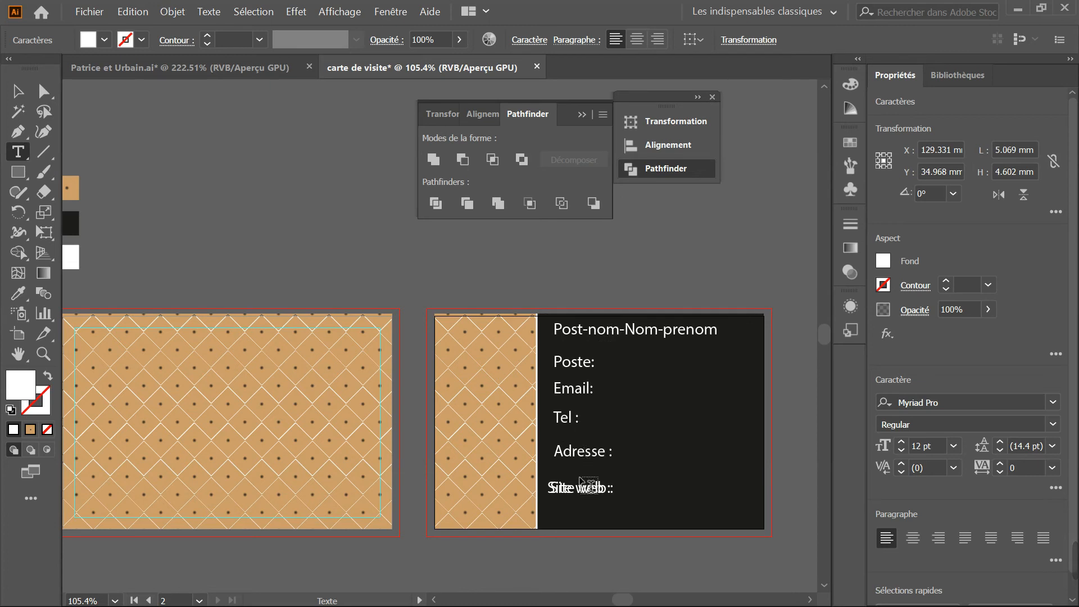
Delete the overlapping duplicate of "Site web :" and move the "Site web :", "Adresse :" and "Tel :" lines lower on the black panel
{"action": "left_click", "coordinate": [15, 92]}
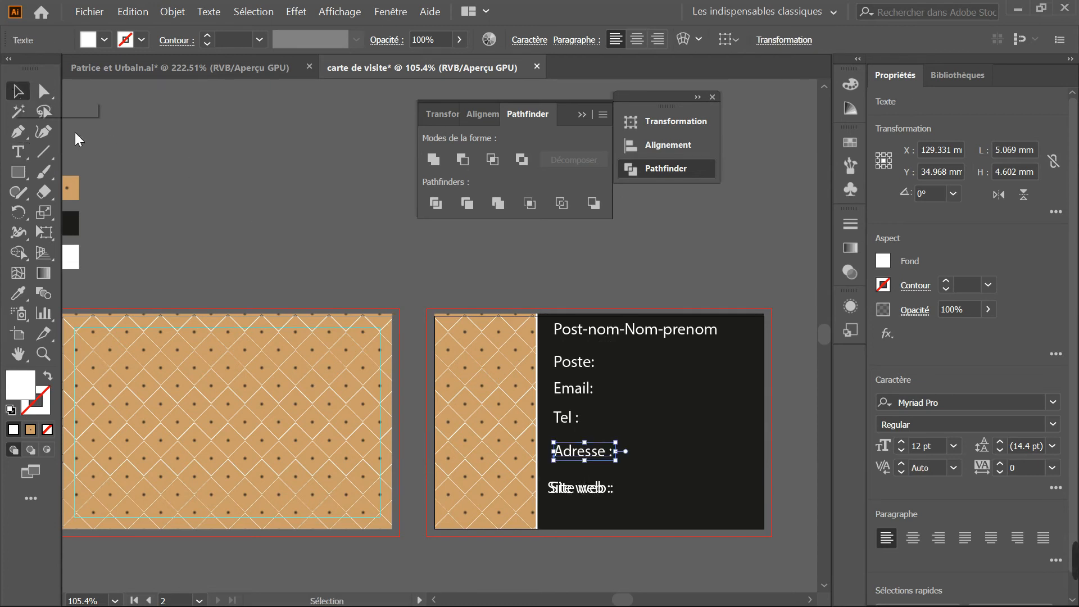
{"action": "left_click", "coordinate": [584, 511]}
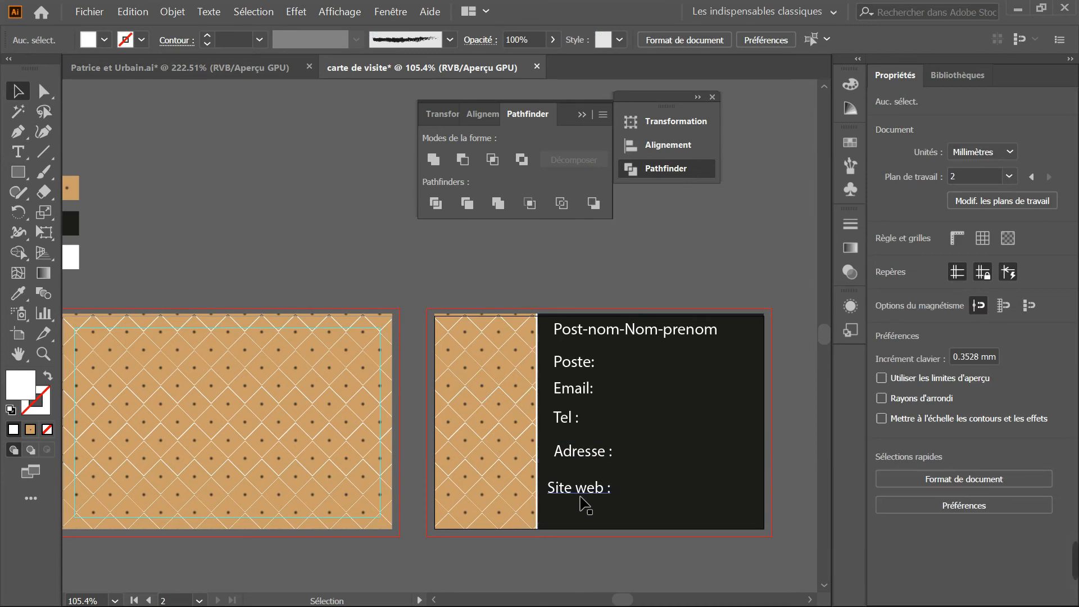
{"action": "left_click_drag", "start_coordinate": [578, 501], "coordinate": [577, 507]}
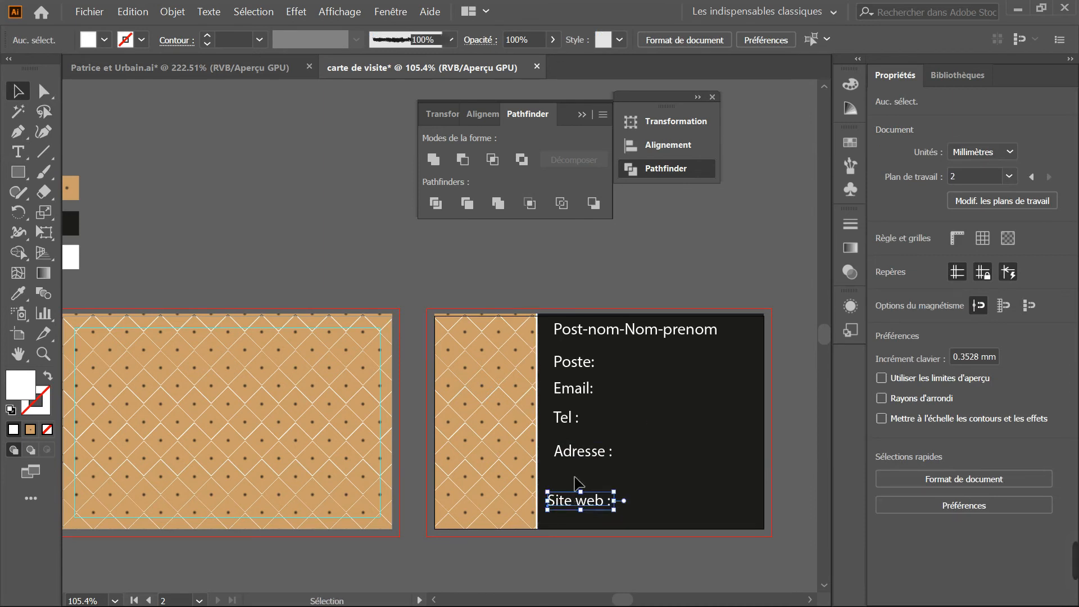
{"action": "left_click_drag", "start_coordinate": [575, 461], "coordinate": [572, 478]}
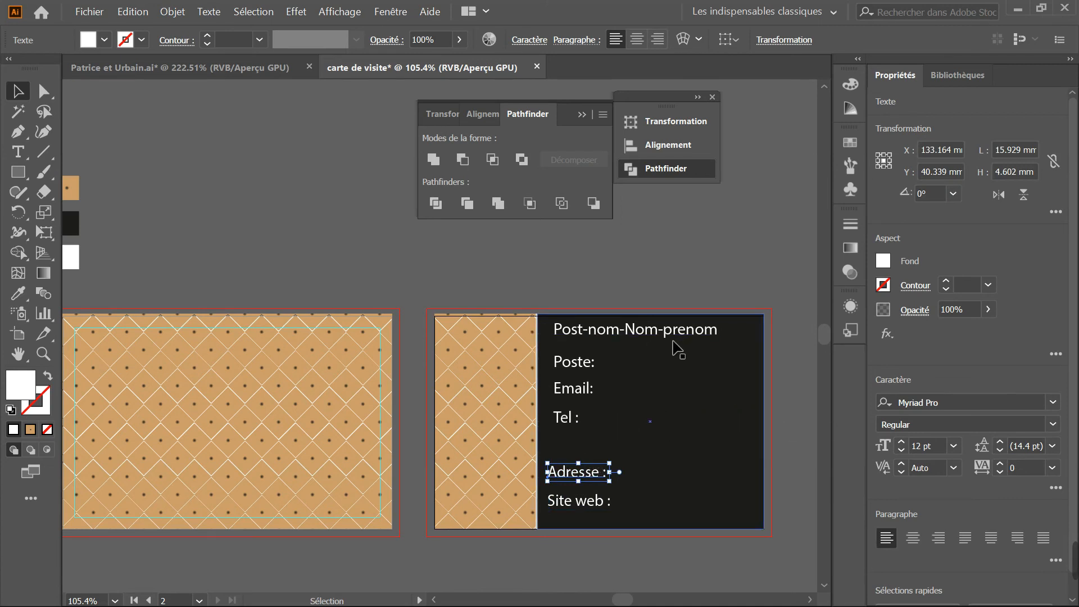
{"action": "left_click_drag", "start_coordinate": [571, 425], "coordinate": [571, 437]}
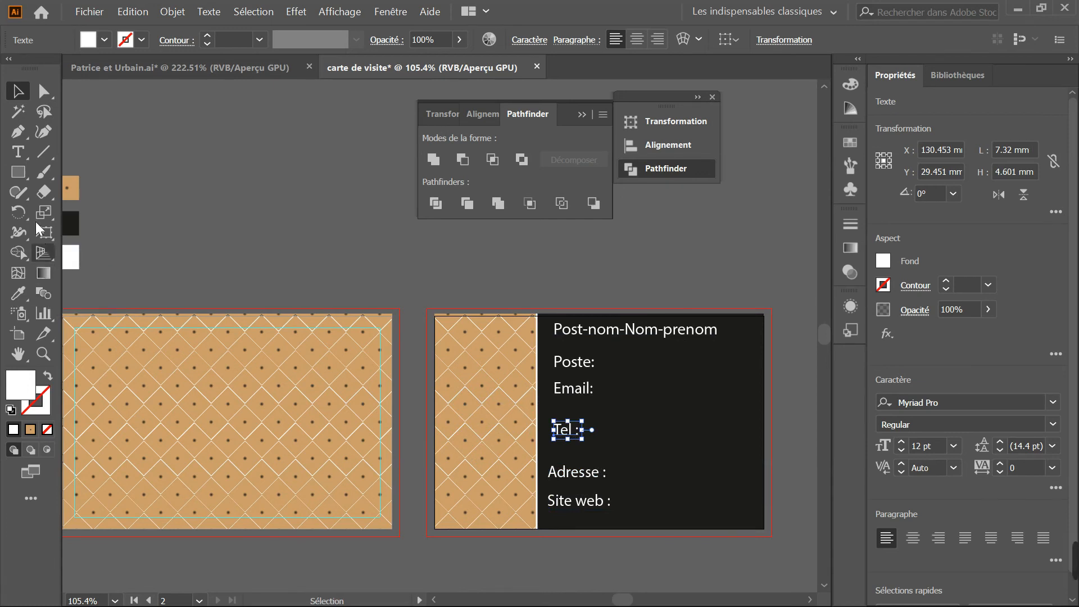
Draw a white ellipse about 17 × 21 mm on the tan patterned strip beside the contact text
{"action": "left_click", "coordinate": [18, 176]}
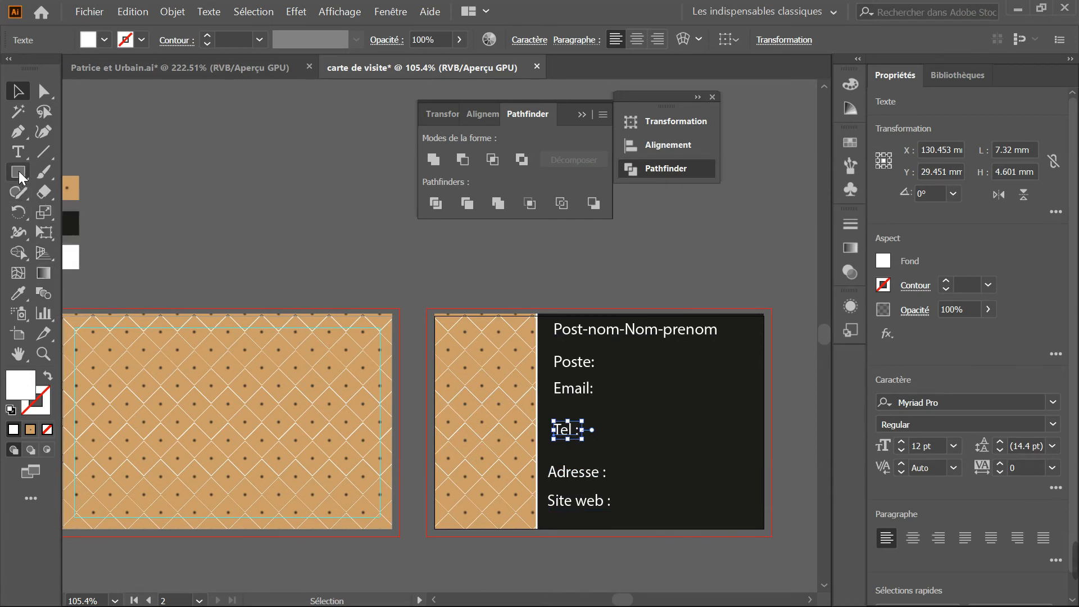
{"action": "left_click", "coordinate": [73, 216]}
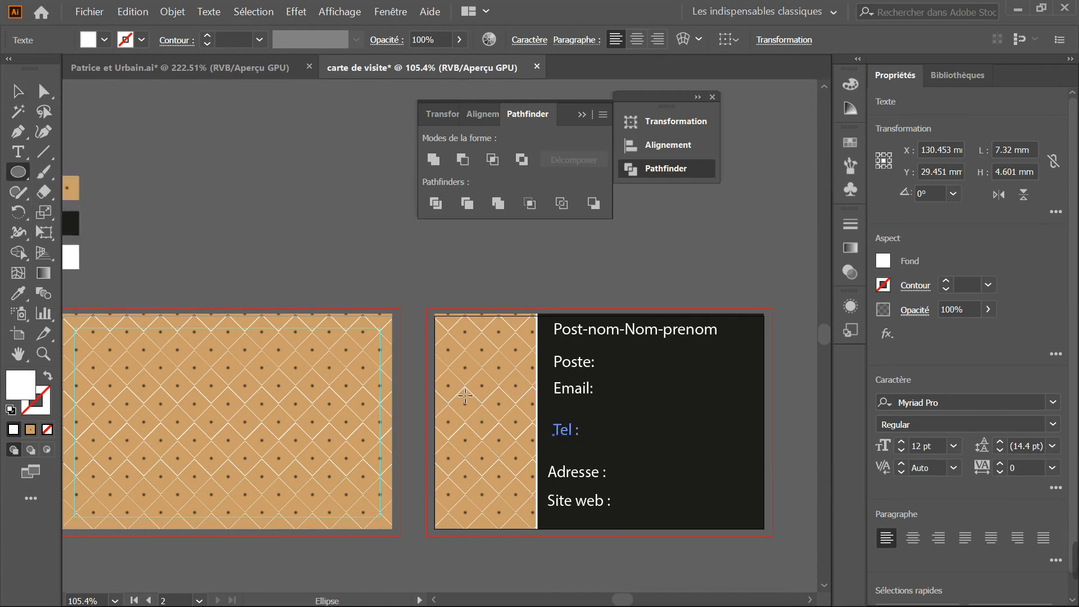
{"action": "left_click_drag", "start_coordinate": [455, 387], "coordinate": [509, 471]}
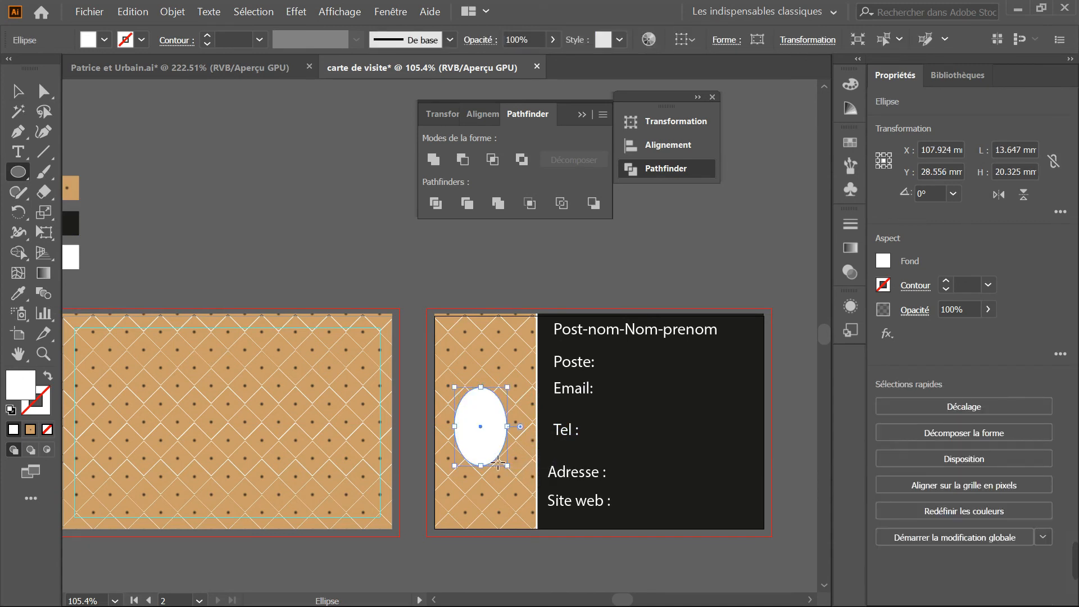
{"action": "left_click_drag", "start_coordinate": [509, 466], "coordinate": [526, 478]}
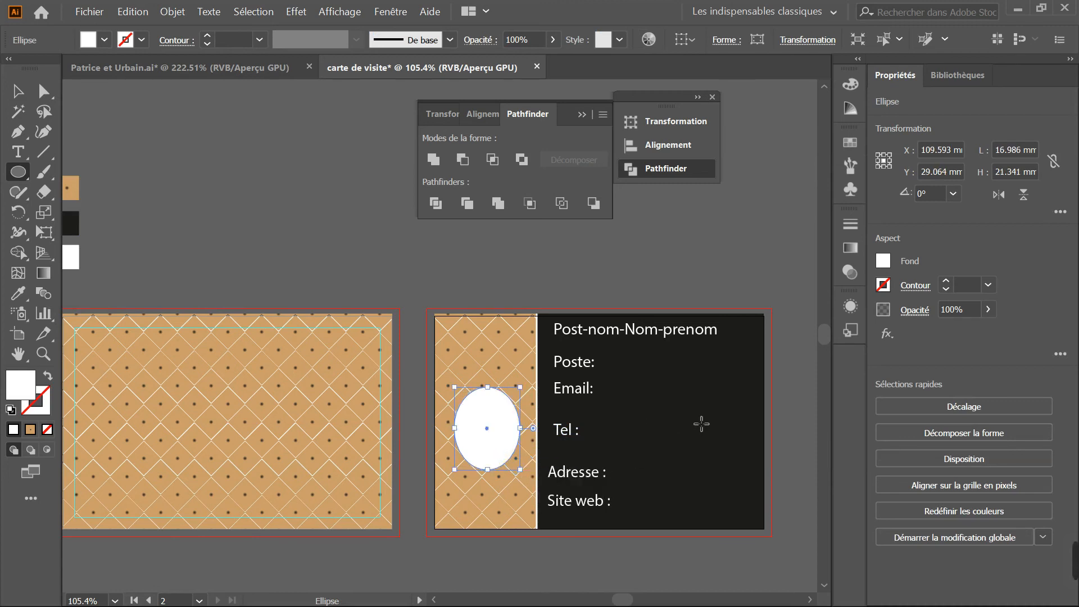
{"action": "left_click", "coordinate": [505, 434]}
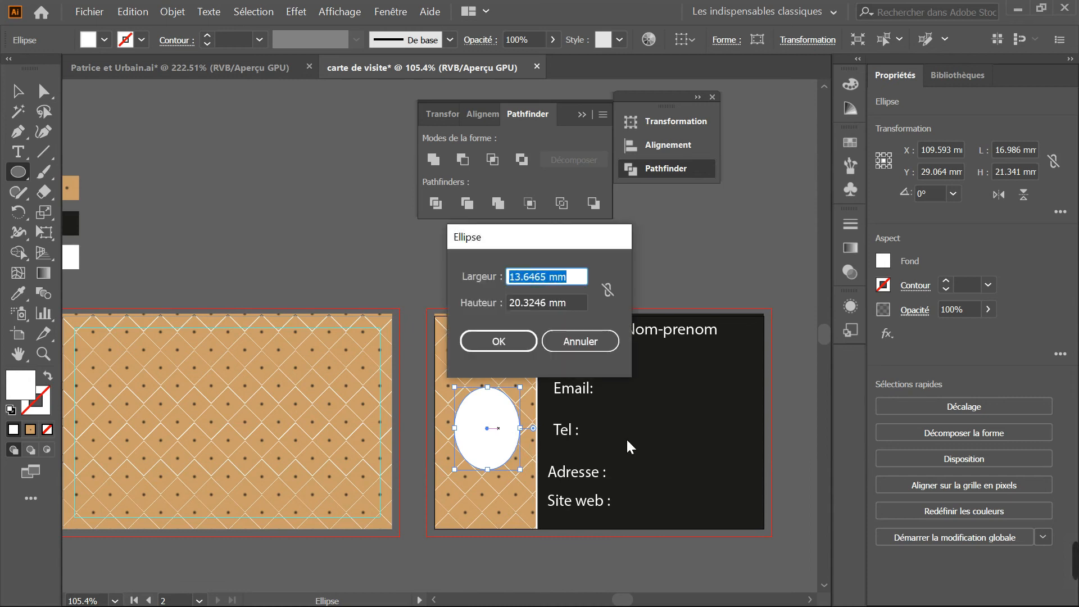
{"action": "left_click", "coordinate": [573, 341]}
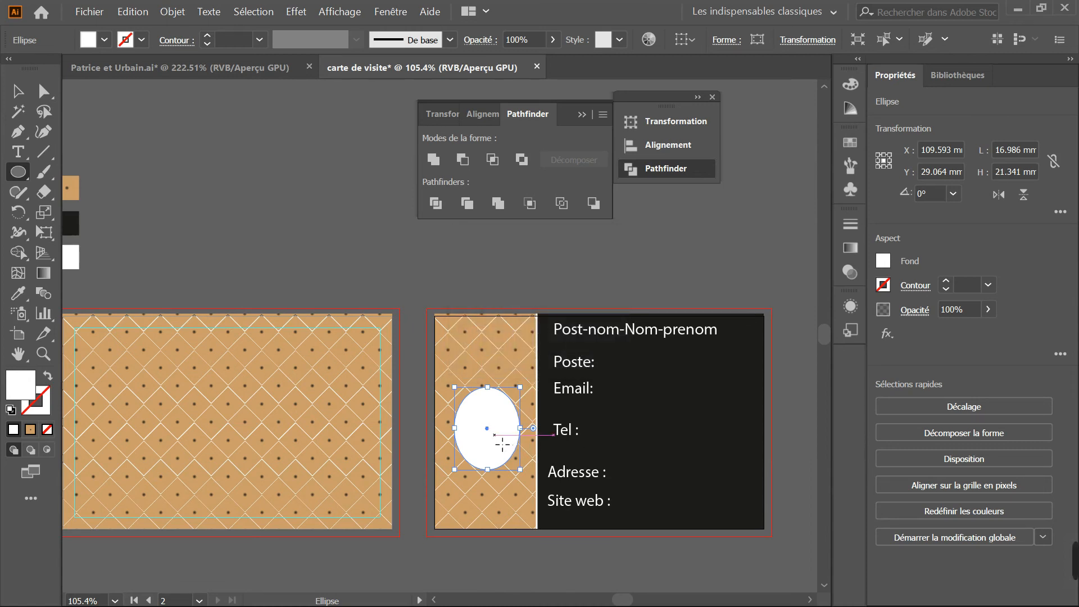